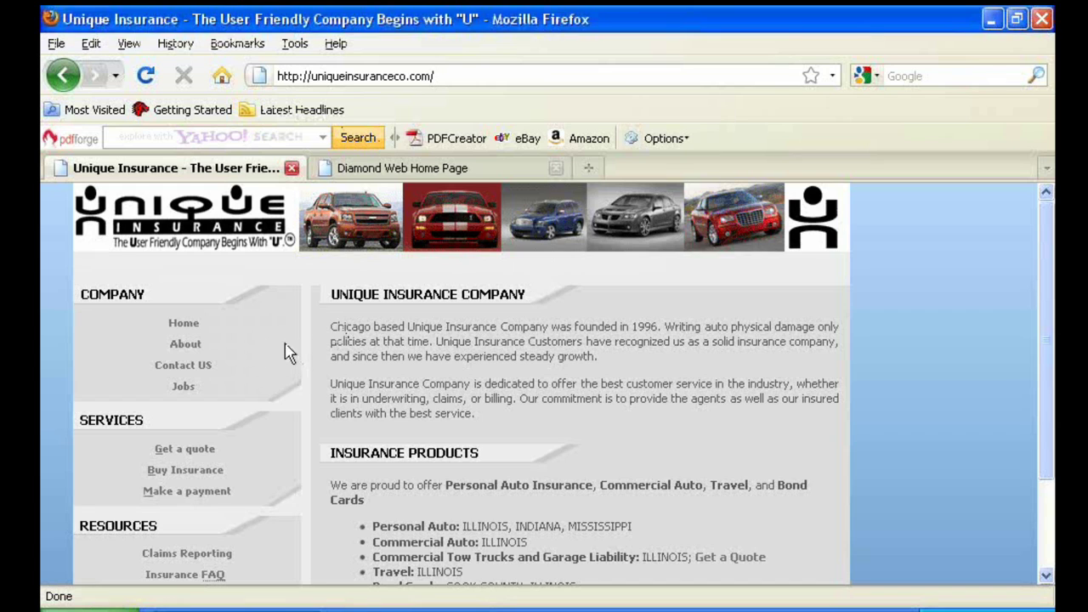
Open the Become a Broker page from the Unique Insurance home page
{"action": "scroll", "coordinate": [287, 352], "scroll_direction": "down", "scroll_amount": 3}
{"action": "left_click", "coordinate": [204, 477]}
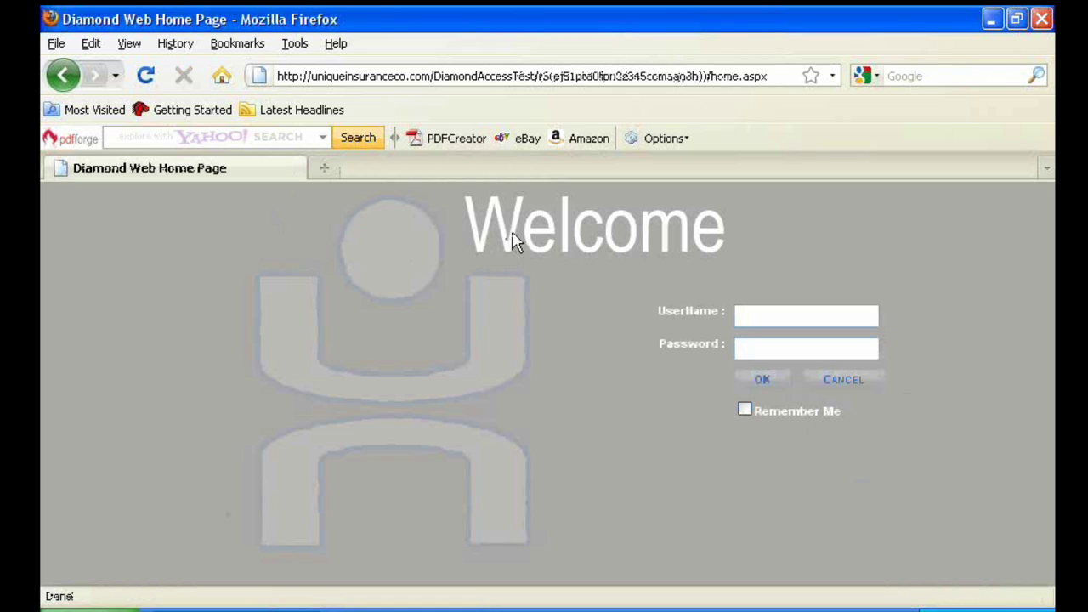
Sign in to the agency portal with the demo account's username and password
{"action": "left_click", "coordinate": [745, 316]}
{"action": "type", "text": "demo"}
{"action": "key", "text": "Tab"}
{"action": "type", "text": "de"}
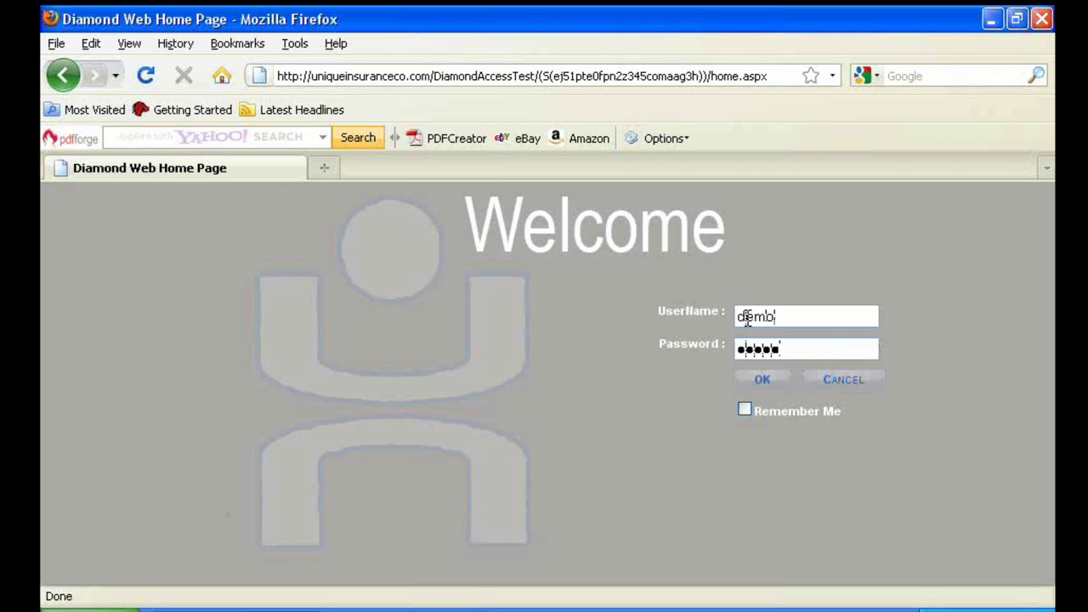
{"action": "type", "text": "23"}
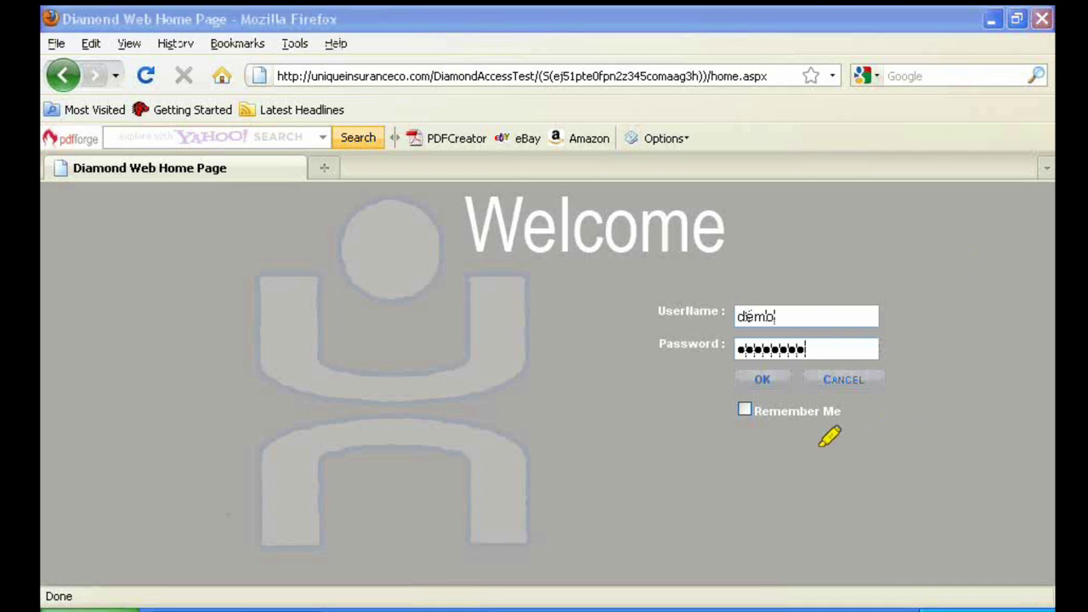
{"action": "left_click_drag", "start_coordinate": [750, 412], "coordinate": [842, 414]}
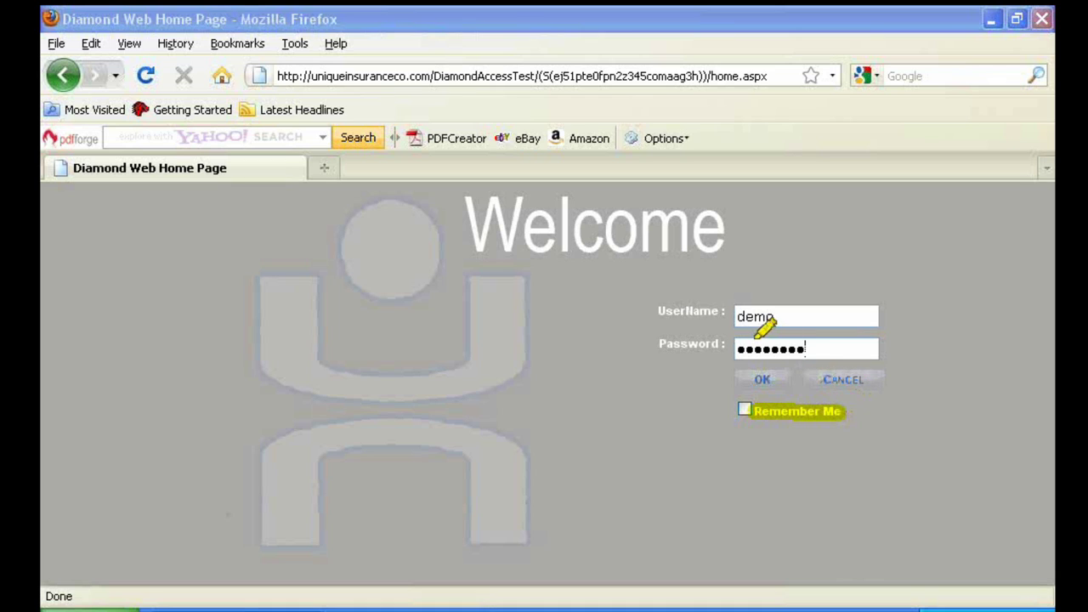
{"action": "left_click", "coordinate": [762, 381]}
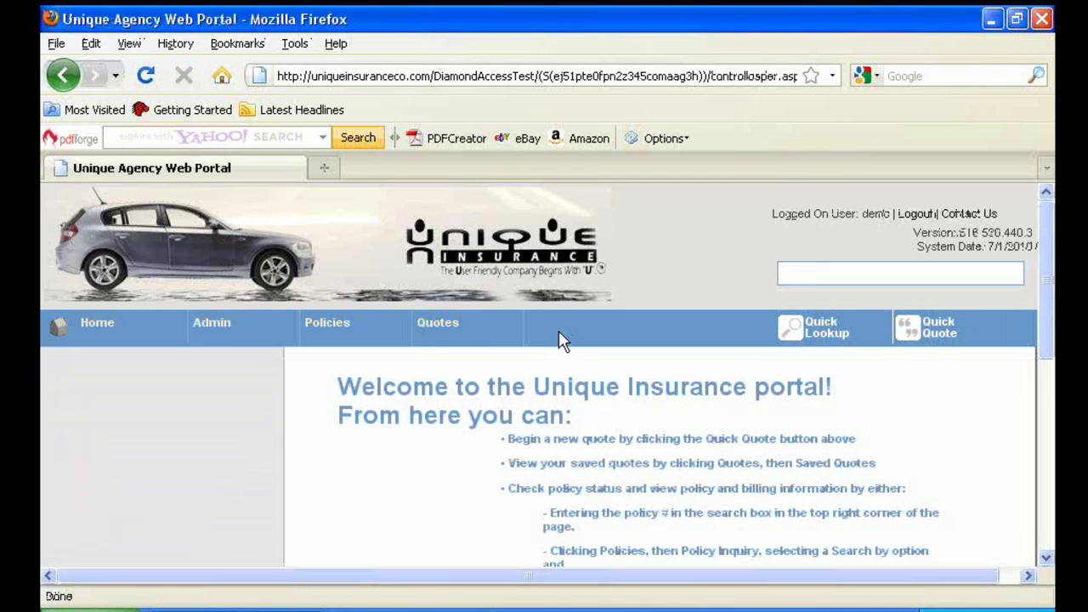
Start a new quote with an effective date of 07/08/2010
{"action": "mouse_move", "coordinate": [493, 335]}
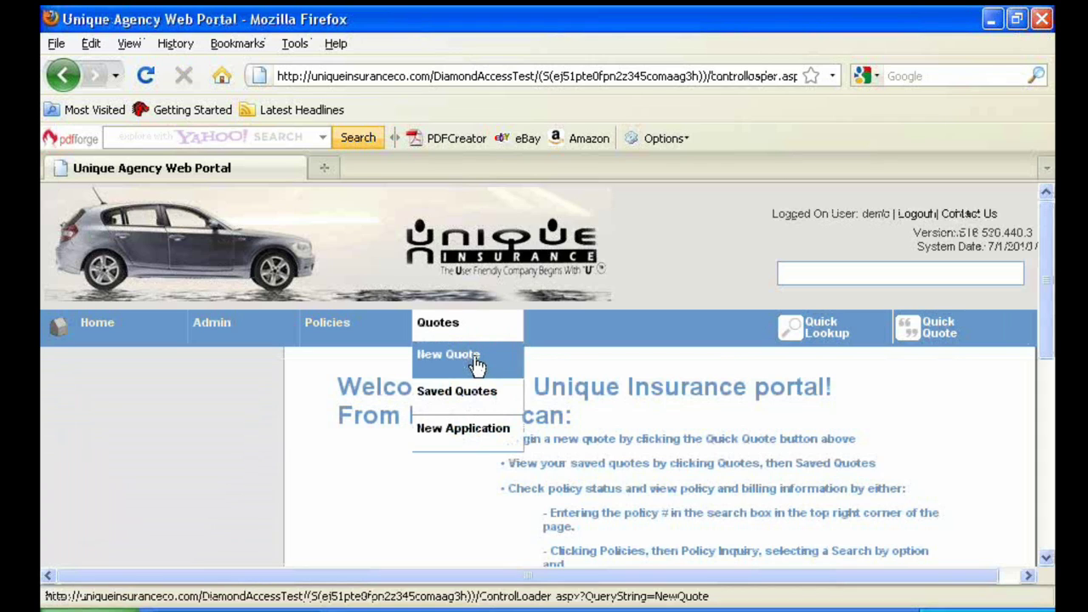
{"action": "left_click", "coordinate": [476, 357]}
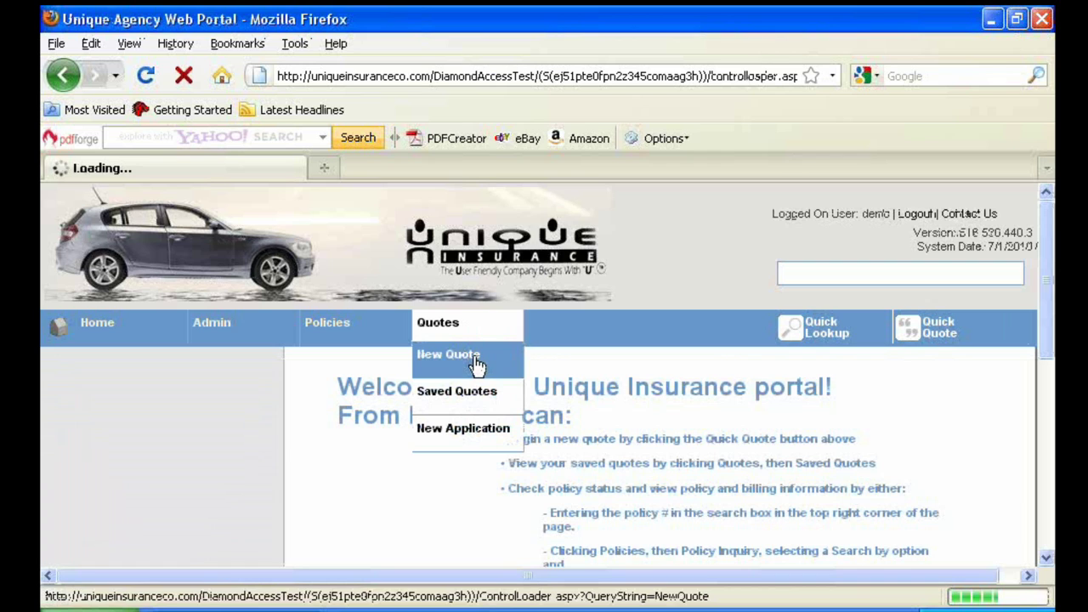
{"action": "scroll", "coordinate": [446, 383], "scroll_direction": "down", "scroll_amount": 3}
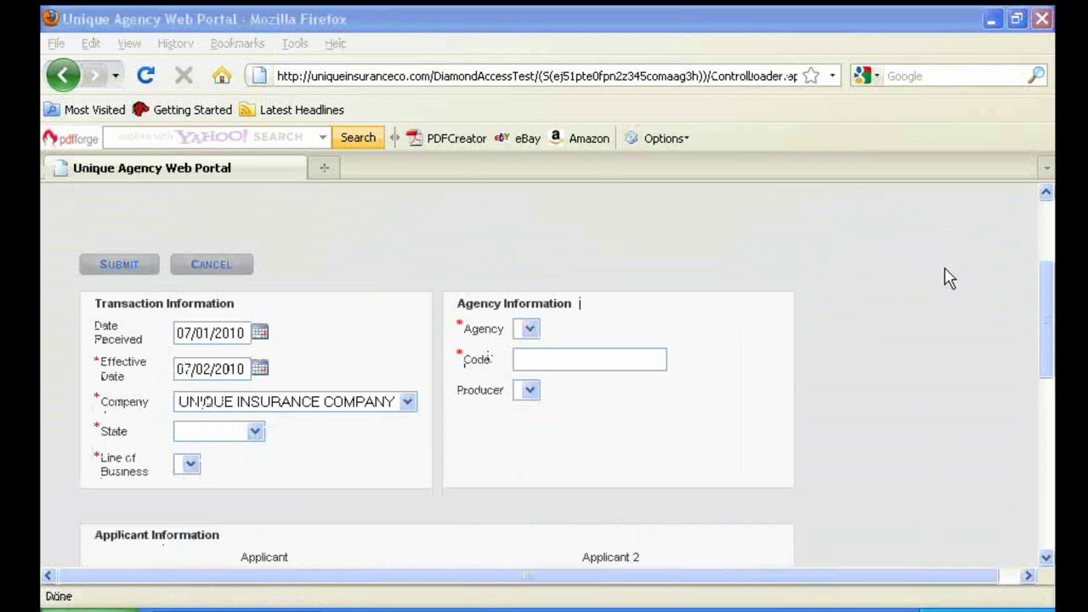
{"action": "left_click", "coordinate": [740, 298]}
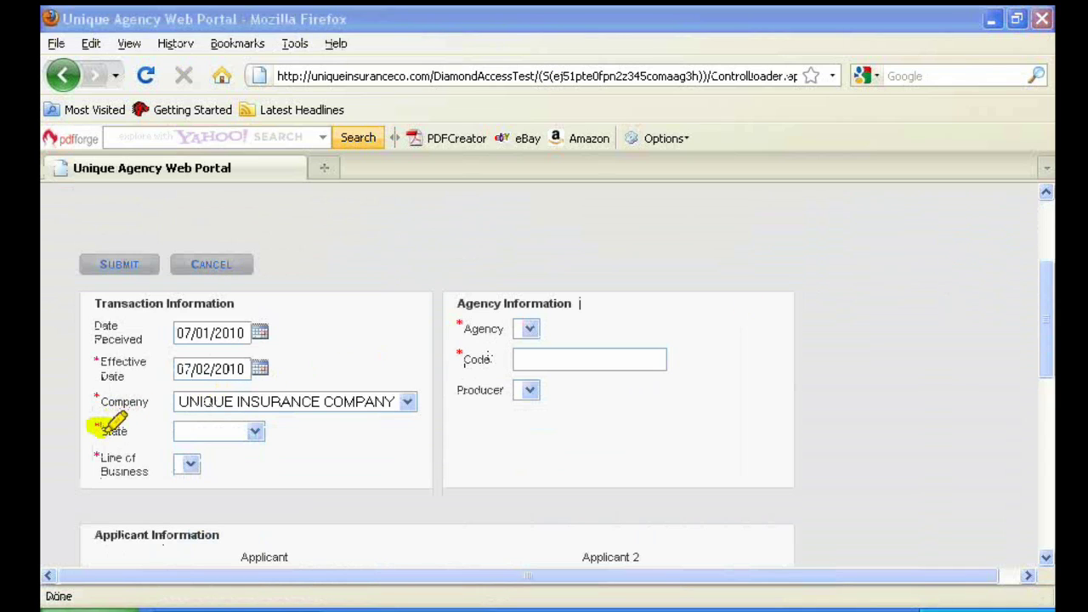
{"action": "mouse_move", "coordinate": [110, 423]}
{"action": "left_mouse_down"}
{"action": "mouse_move", "coordinate": [129, 425]}
{"action": "mouse_move", "coordinate": [109, 431]}
{"action": "mouse_move", "coordinate": [141, 446]}
{"action": "mouse_move", "coordinate": [110, 457]}
{"action": "mouse_move", "coordinate": [150, 459]}
{"action": "mouse_move", "coordinate": [155, 469]}
{"action": "left_mouse_up"}
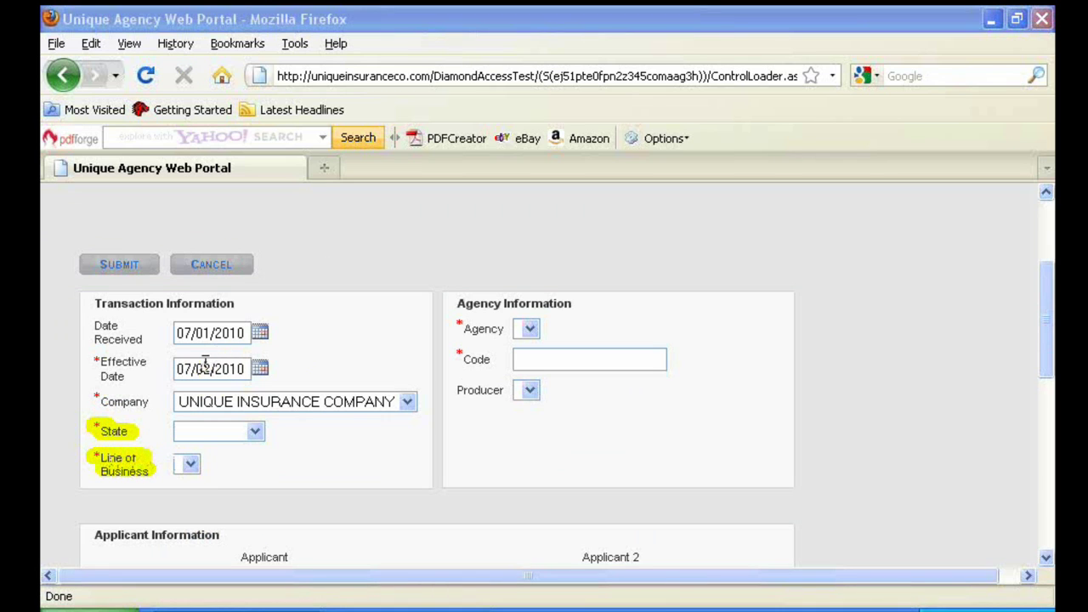
{"action": "left_click", "coordinate": [262, 372]}
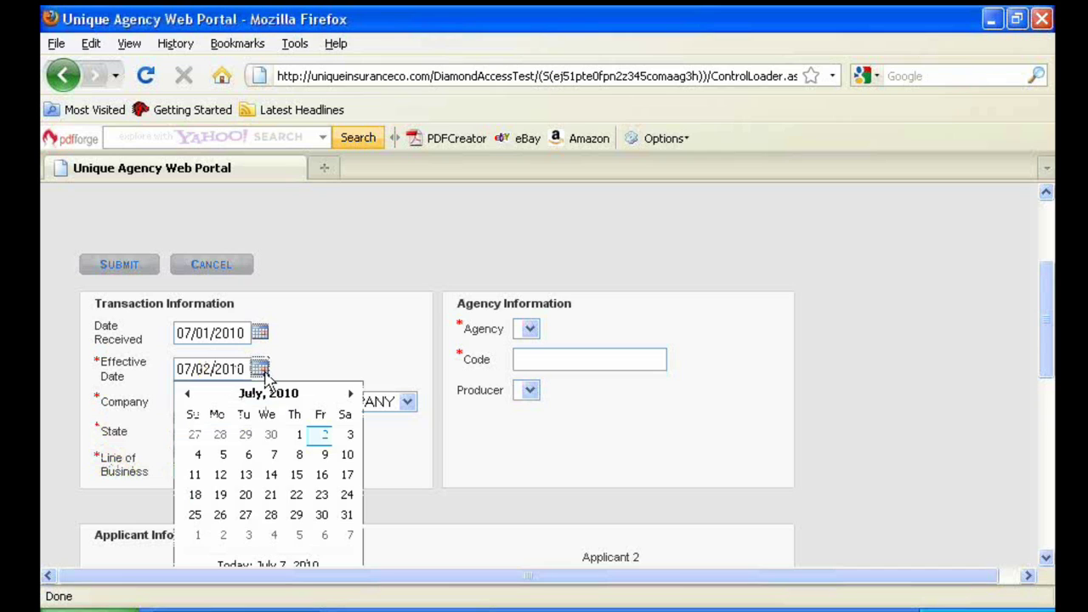
{"action": "left_click", "coordinate": [295, 459]}
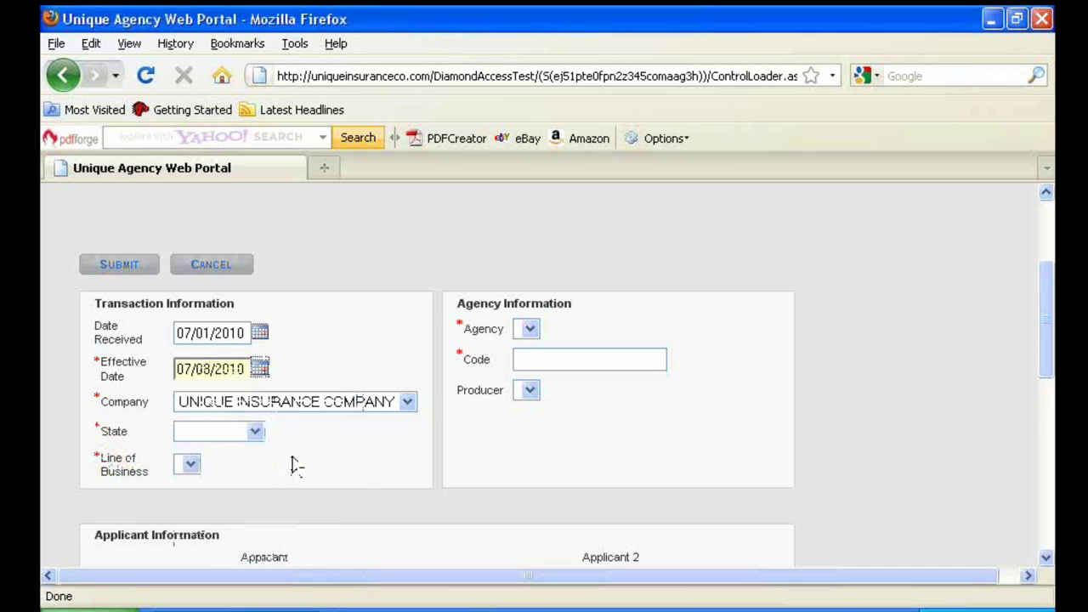
Set state Illinois, the test applicant's name and a 6 Month term, then submit the quote
{"action": "scroll", "coordinate": [281, 435], "scroll_direction": "down", "scroll_amount": 1}
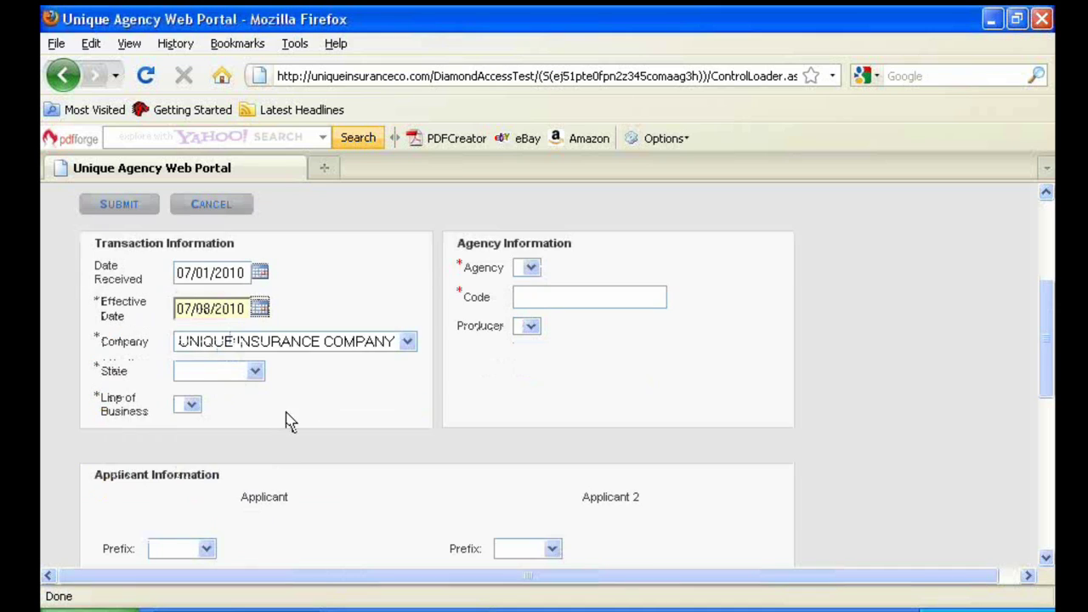
{"action": "left_click", "coordinate": [255, 371]}
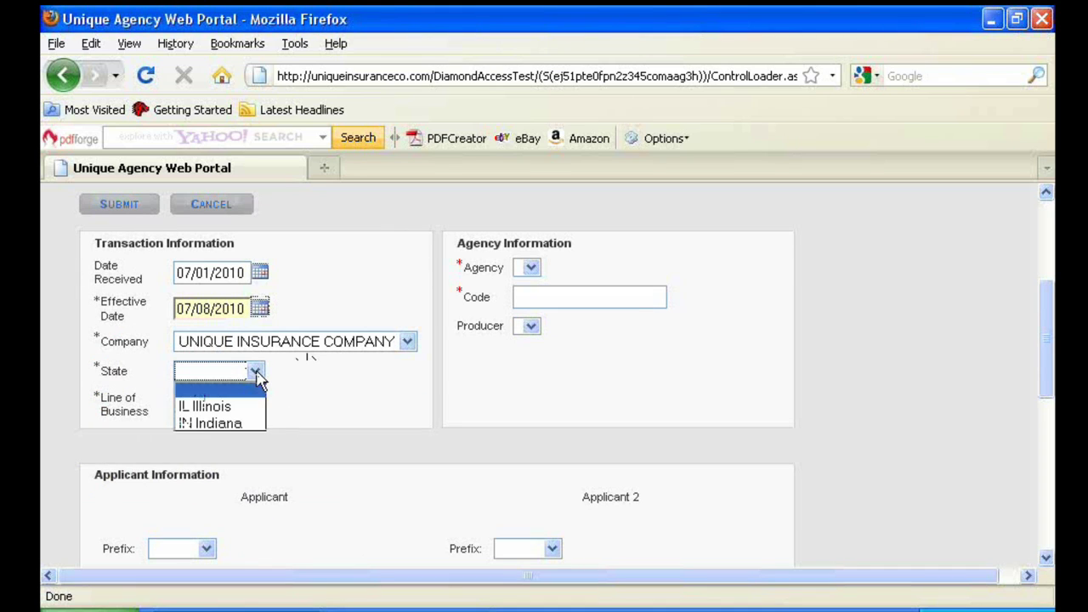
{"action": "left_click", "coordinate": [246, 406]}
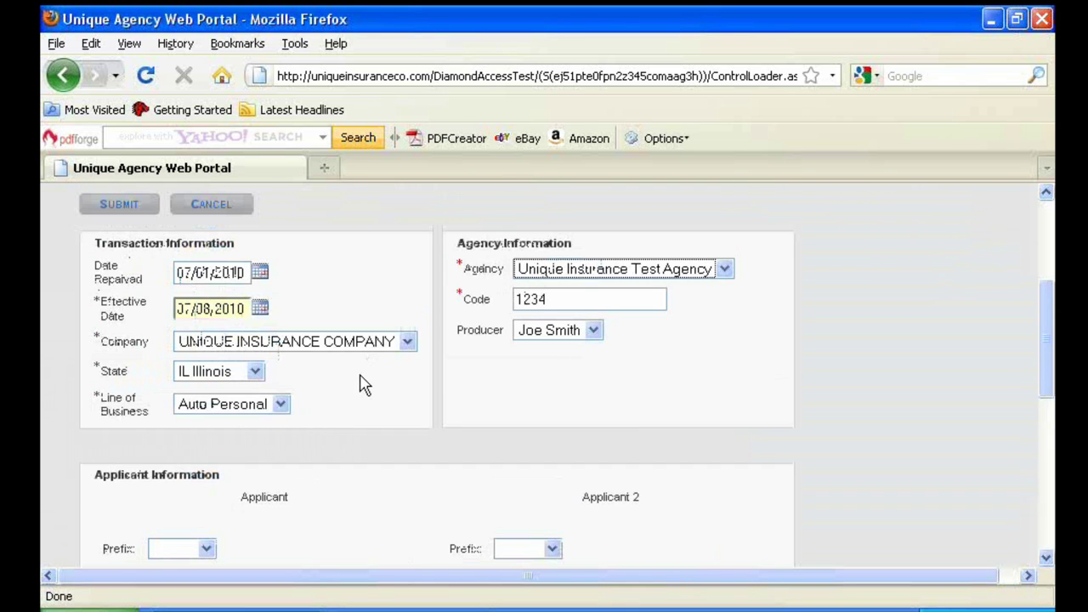
{"action": "scroll", "coordinate": [360, 383], "scroll_direction": "down", "scroll_amount": 4}
{"action": "left_click", "coordinate": [287, 397]}
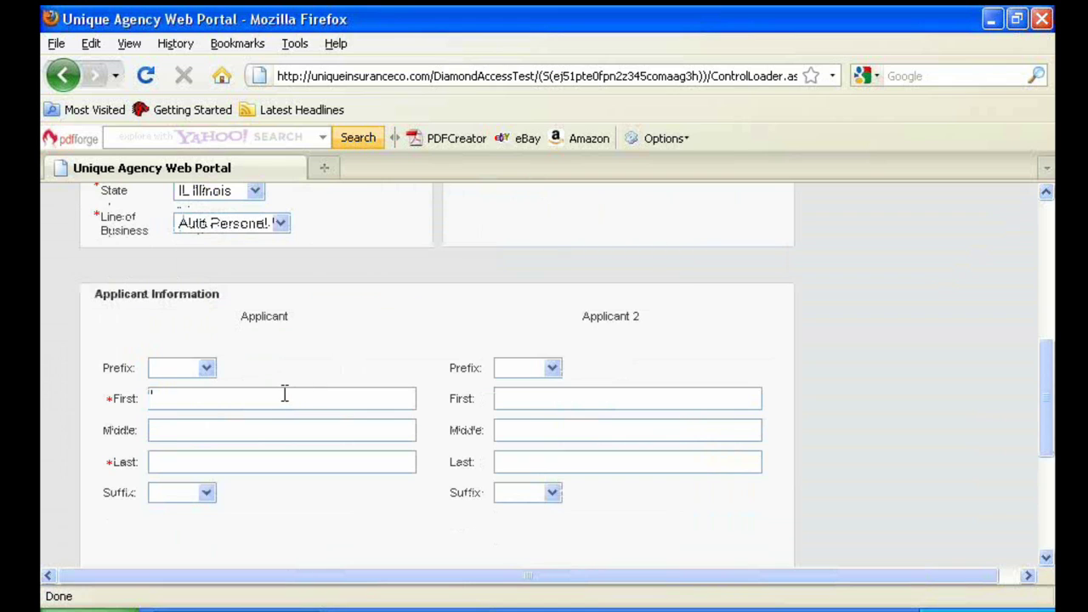
{"action": "type", "text": "Mike"}
{"action": "type", "text": "Tes"}
{"action": "type", "text": "t"}
{"action": "scroll", "coordinate": [284, 389], "scroll_direction": "down", "scroll_amount": 5}
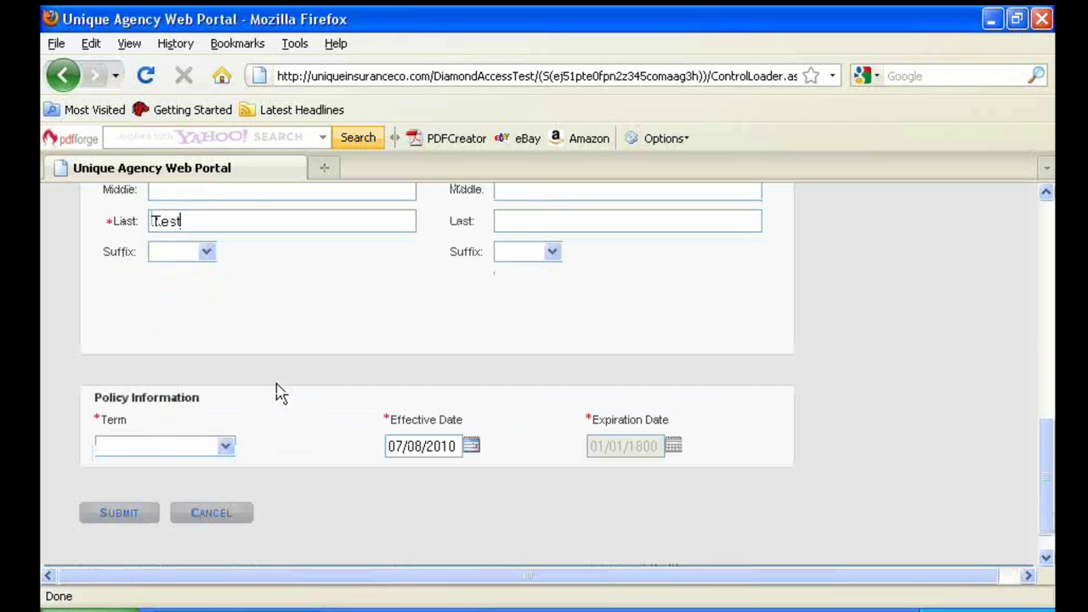
{"action": "left_click", "coordinate": [226, 448]}
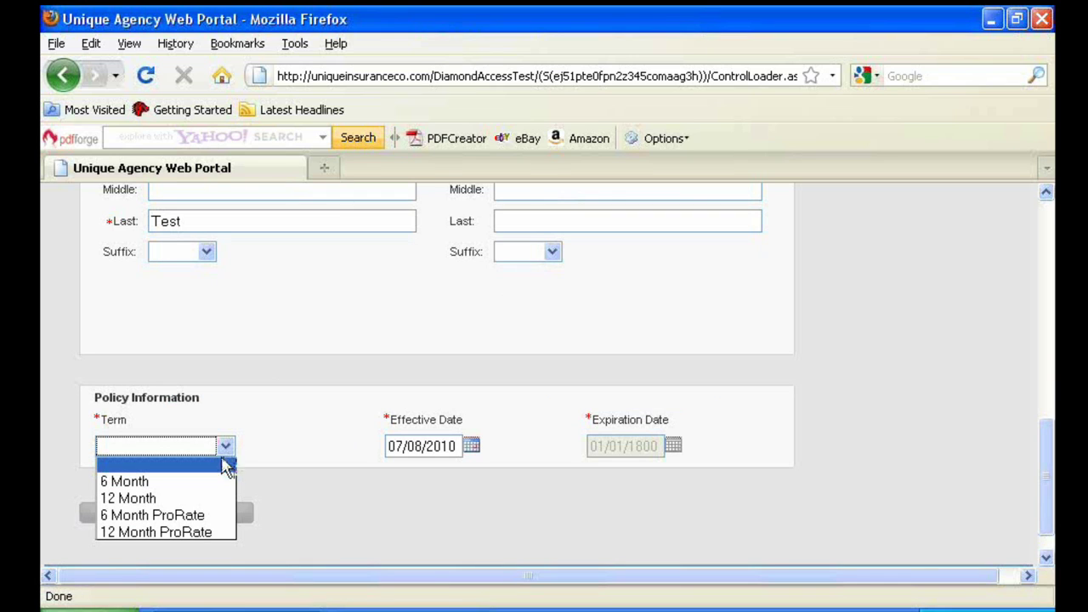
{"action": "left_click", "coordinate": [213, 482]}
{"action": "left_click", "coordinate": [135, 516]}
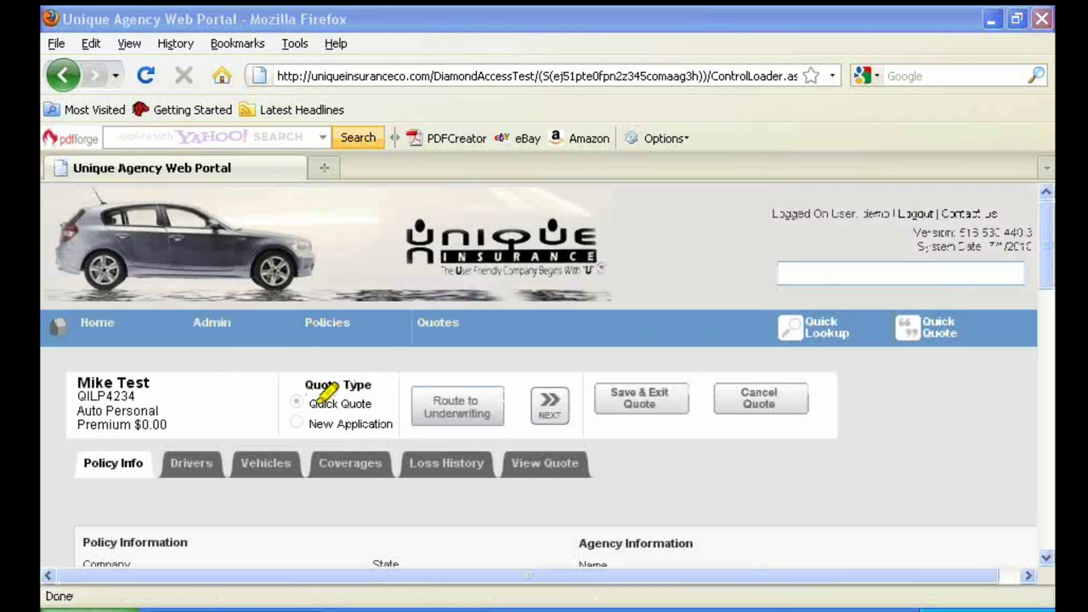
{"action": "left_click_drag", "start_coordinate": [312, 400], "coordinate": [372, 402]}
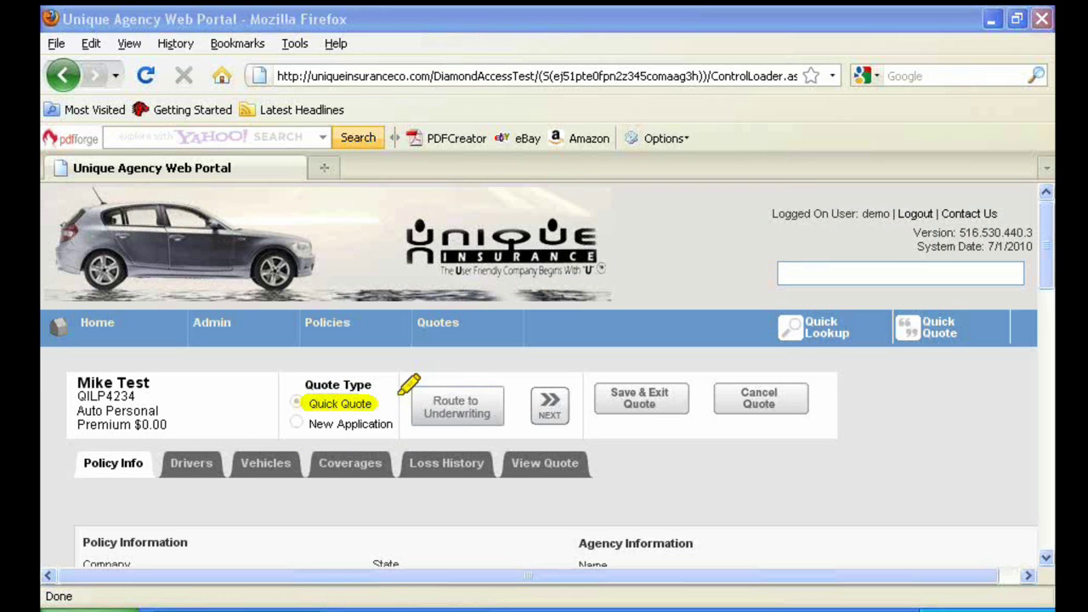
{"action": "mouse_move", "coordinate": [543, 394]}
{"action": "left_mouse_down"}
{"action": "mouse_move", "coordinate": [568, 393]}
{"action": "mouse_move", "coordinate": [561, 415]}
{"action": "mouse_move", "coordinate": [544, 404]}
{"action": "left_mouse_up"}
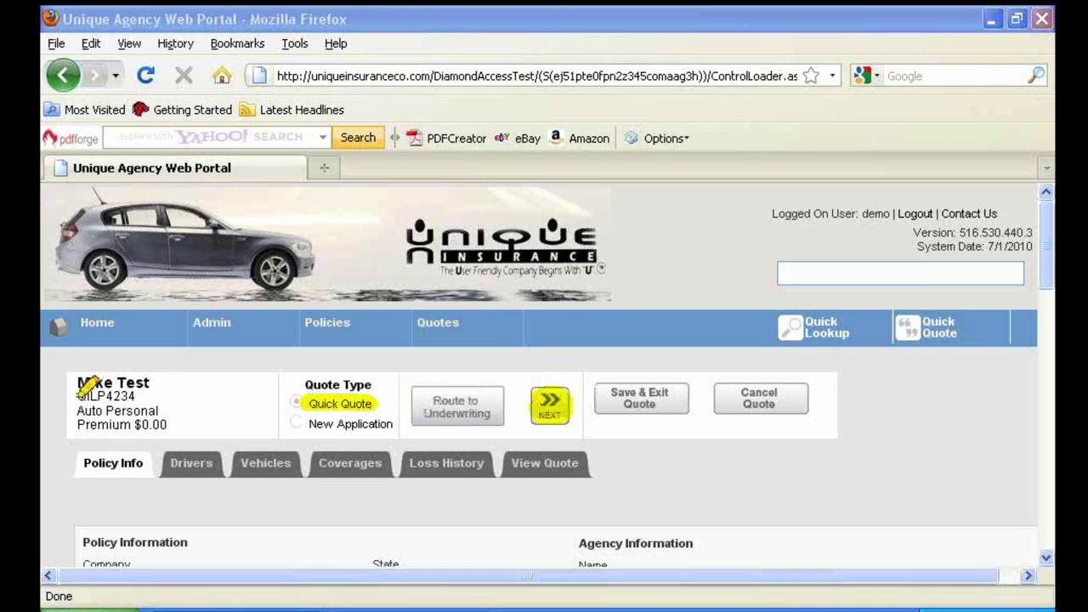
{"action": "left_click_drag", "start_coordinate": [79, 396], "coordinate": [147, 393]}
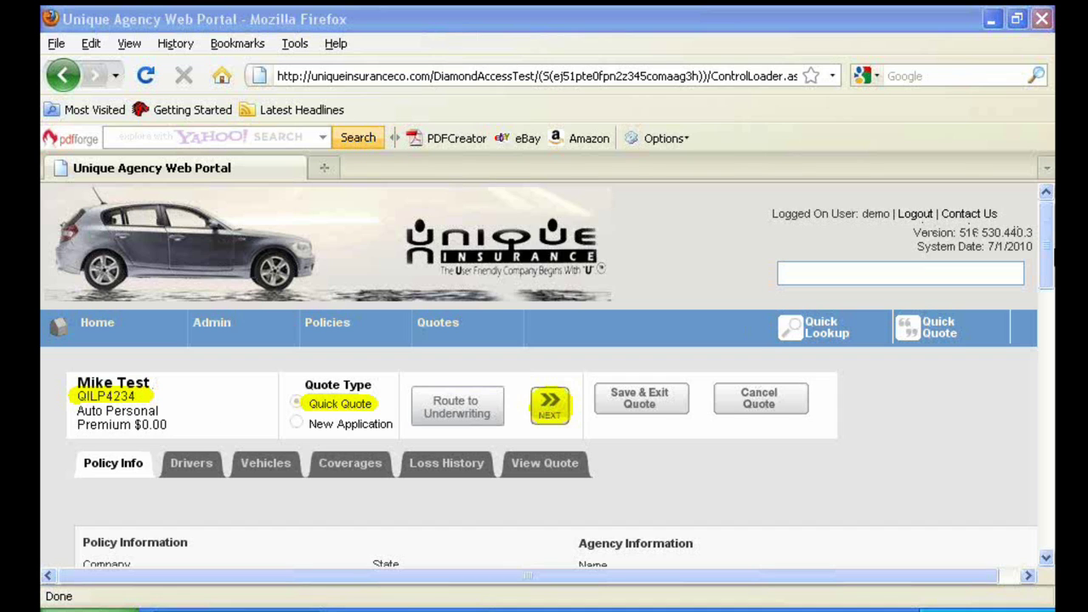
{"action": "left_click_drag", "start_coordinate": [1051, 251], "coordinate": [1050, 391]}
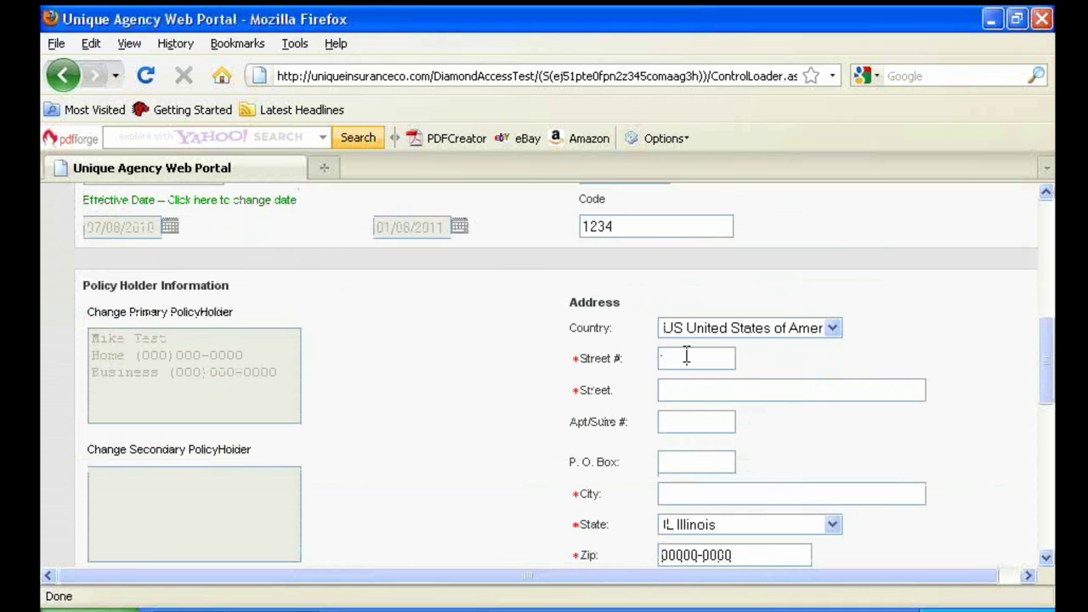
Enter the applicant's street address, city and ZIP code
{"action": "key", "text": "Tab"}
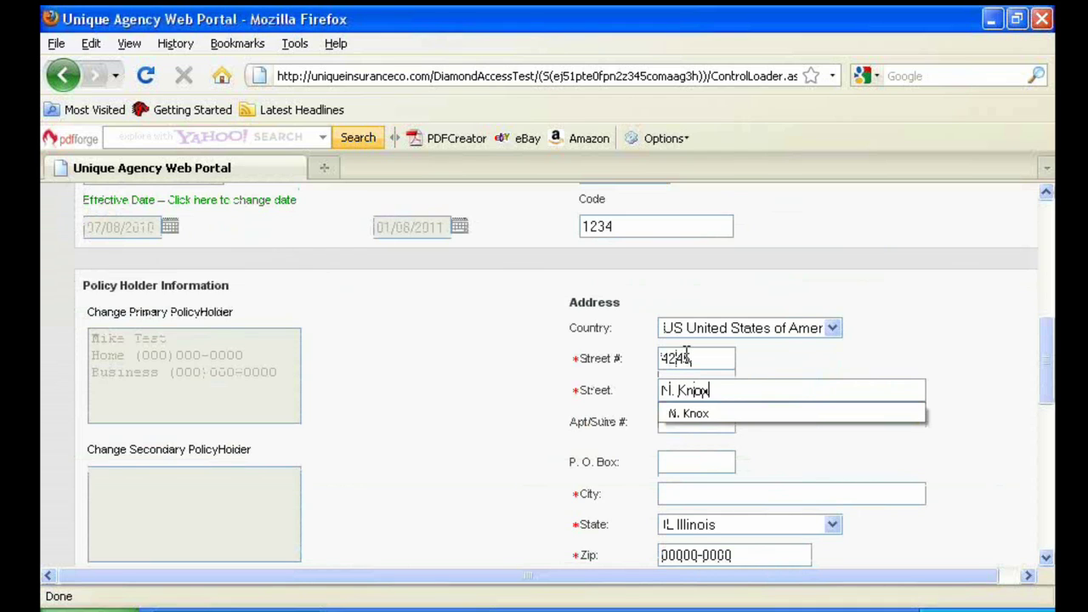
{"action": "key", "text": "Tab"}
{"action": "key", "text": "Tab"}
{"action": "key", "text": "Tab"}
{"action": "type", "text": "Chicago"}
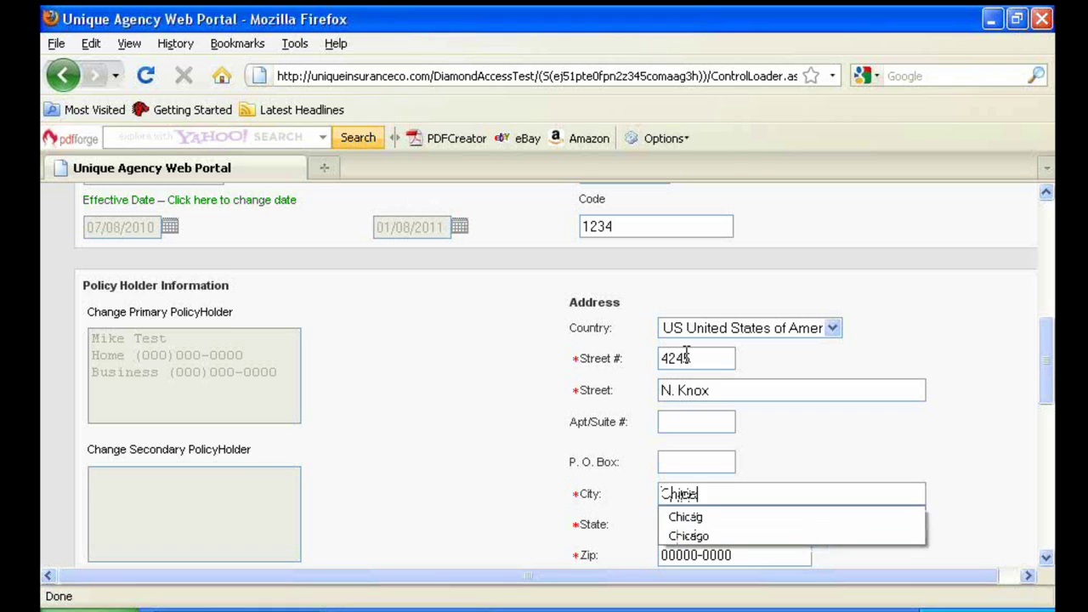
{"action": "key", "text": "Tab"}
{"action": "key", "text": "Tab"}
{"action": "type", "text": "60634"}
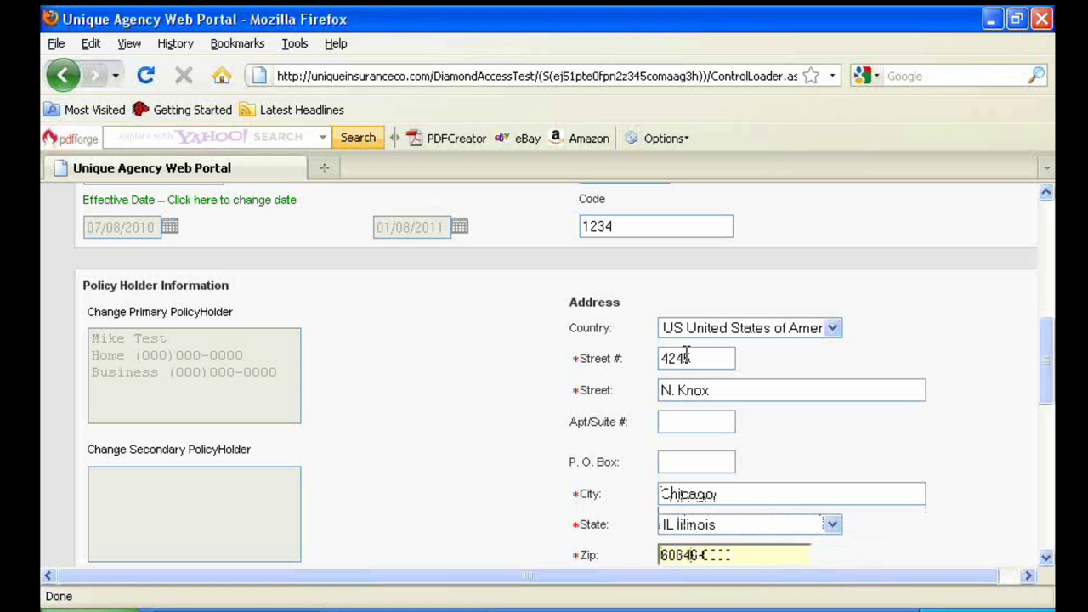
{"action": "key", "text": "Tab"}
{"action": "scroll", "coordinate": [564, 418], "scroll_direction": "down", "scroll_amount": 3}
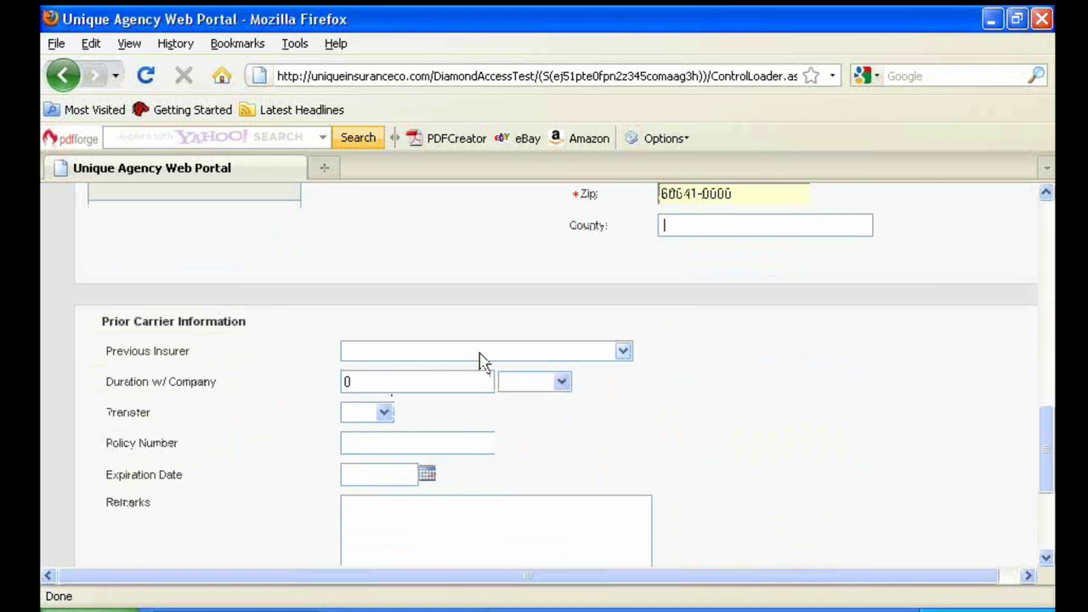
{"action": "scroll", "coordinate": [486, 357], "scroll_direction": "down", "scroll_amount": 1}
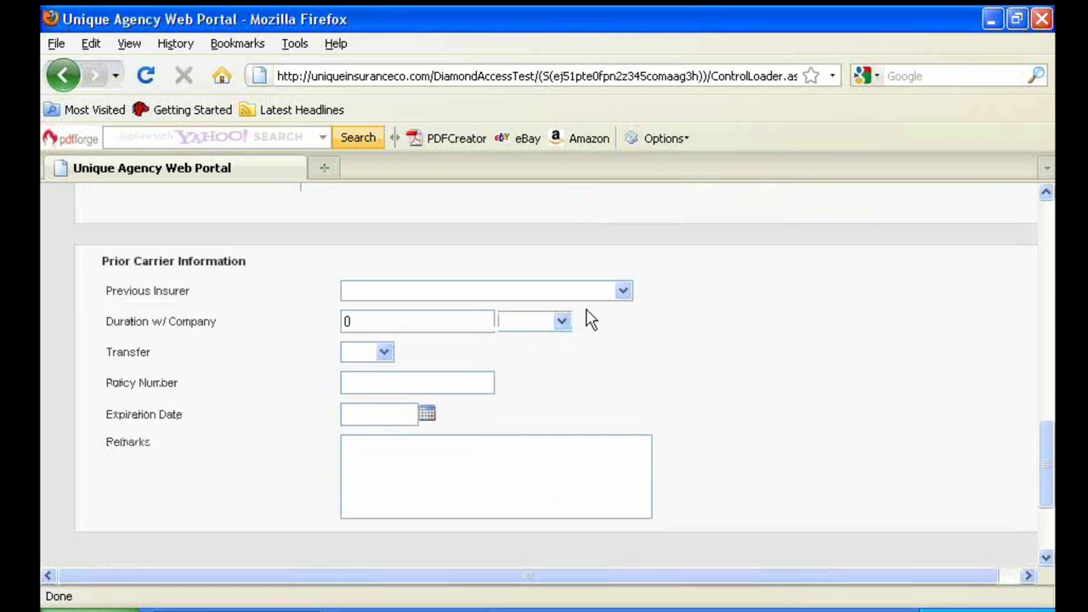
Leave Previous Insurer and Transfer blank and continue past the Policy Info page
{"action": "left_click", "coordinate": [624, 292]}
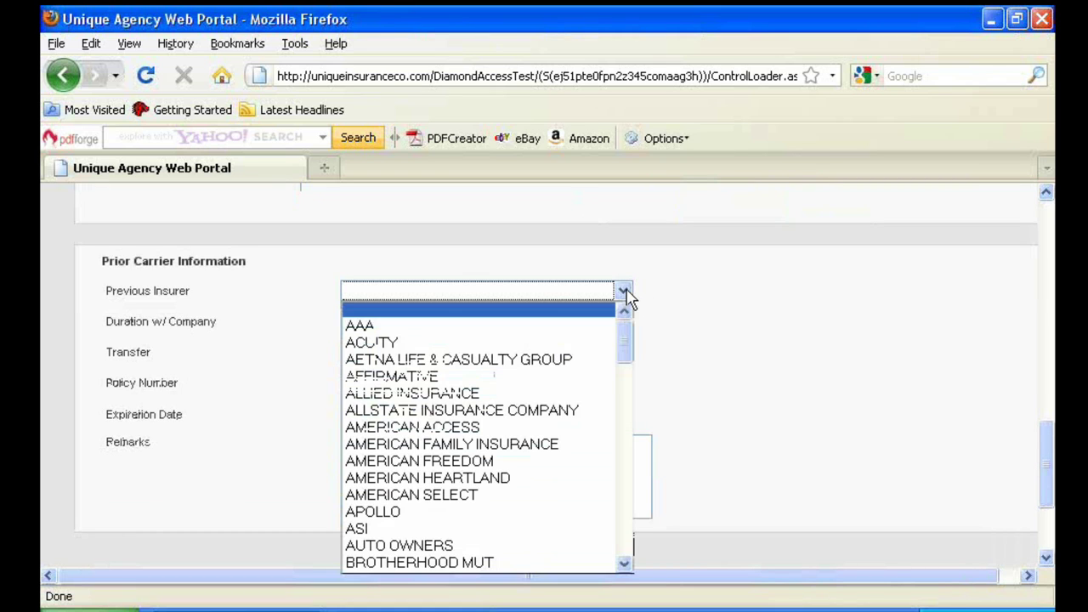
{"action": "left_click", "coordinate": [668, 361]}
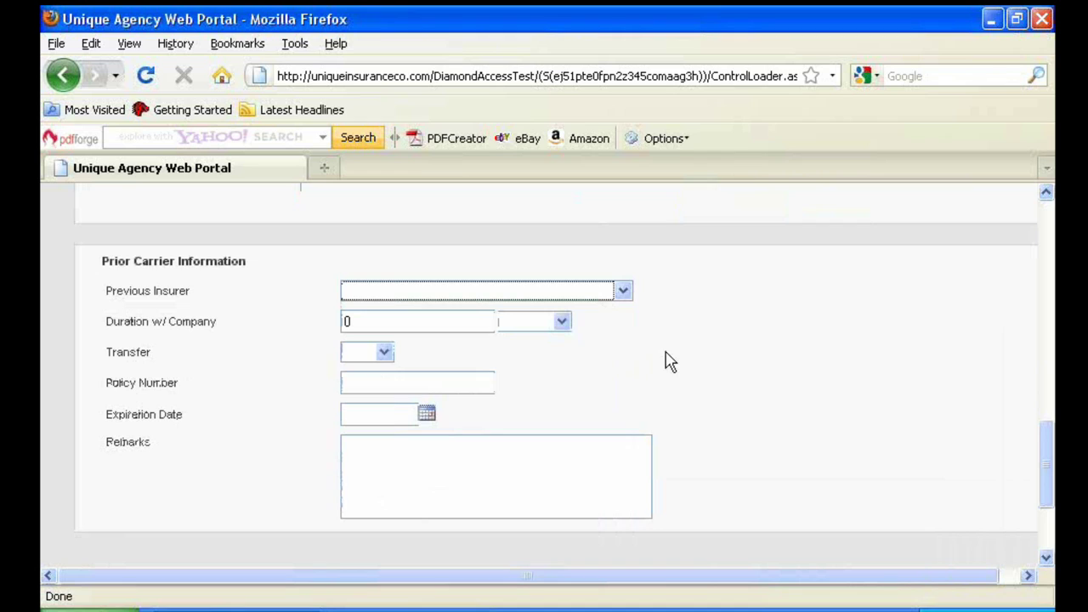
{"action": "left_click", "coordinate": [384, 352]}
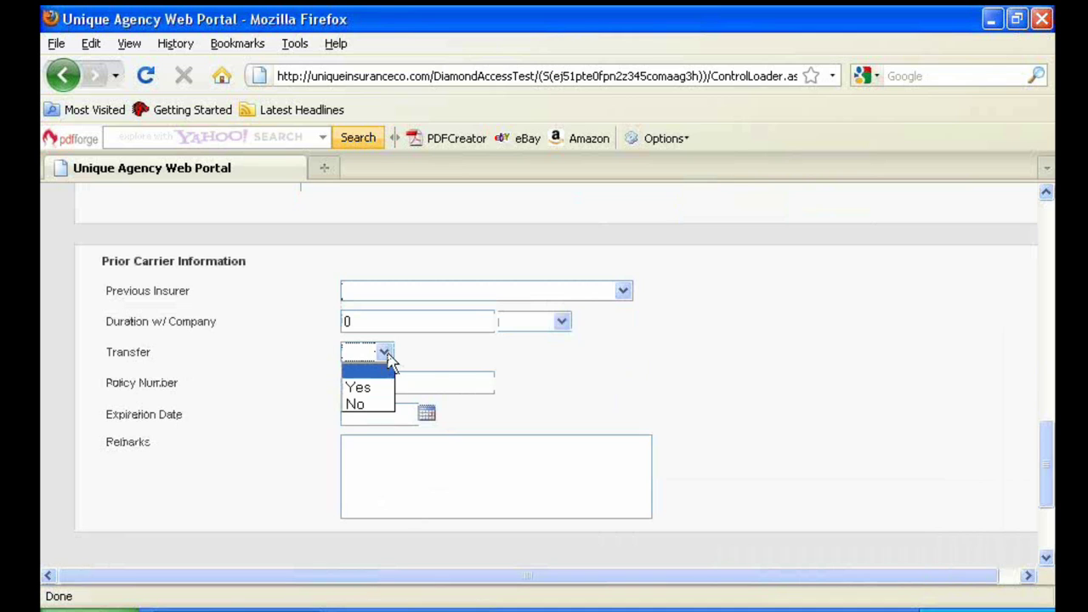
{"action": "left_click", "coordinate": [430, 358]}
{"action": "scroll", "coordinate": [427, 355], "scroll_direction": "down", "scroll_amount": 4}
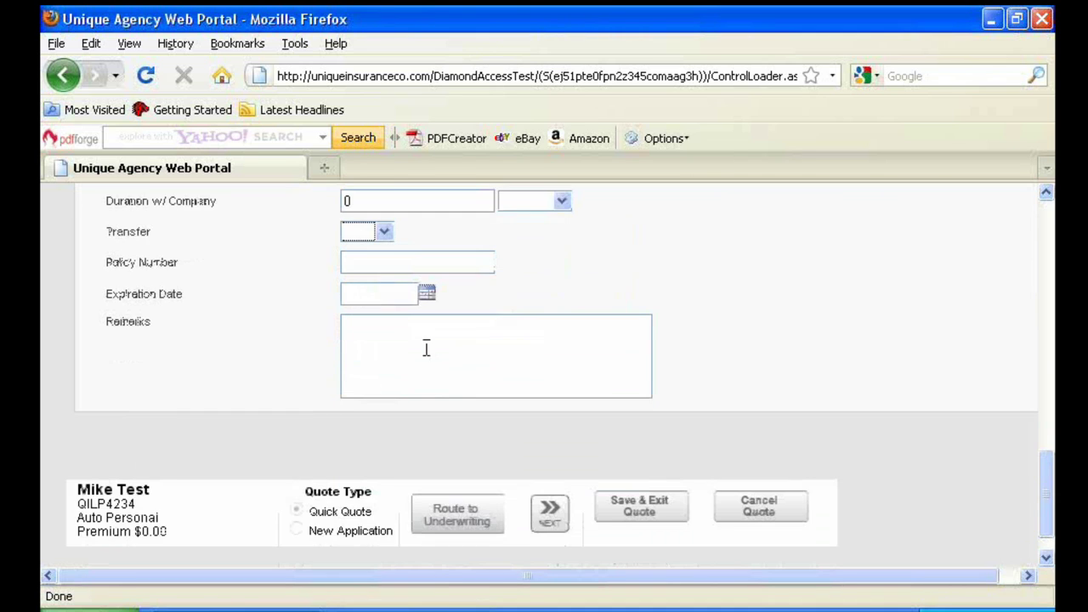
{"action": "left_click", "coordinate": [551, 470]}
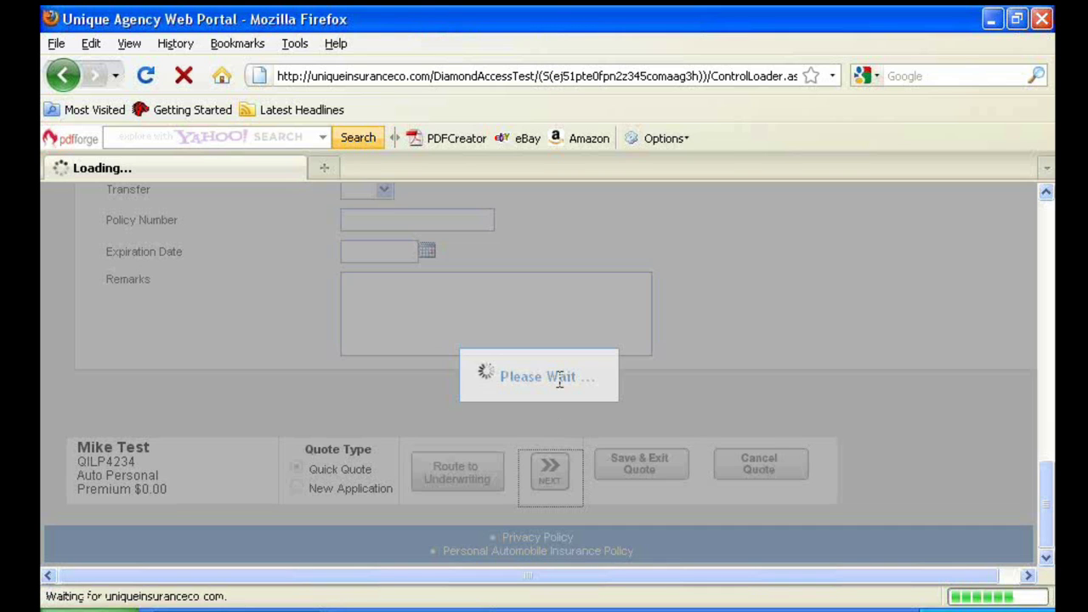
Add a new driver with sex M Male and marital status S Single
{"action": "scroll", "coordinate": [247, 396], "scroll_direction": "down", "scroll_amount": 4}
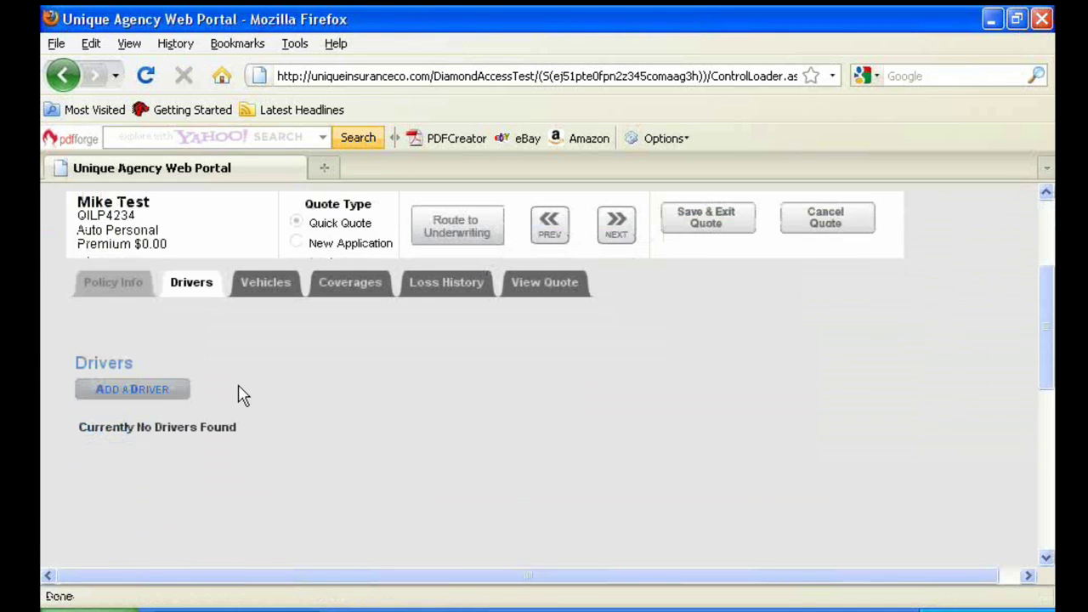
{"action": "left_click", "coordinate": [136, 391]}
{"action": "scroll", "coordinate": [174, 361], "scroll_direction": "down", "scroll_amount": 2}
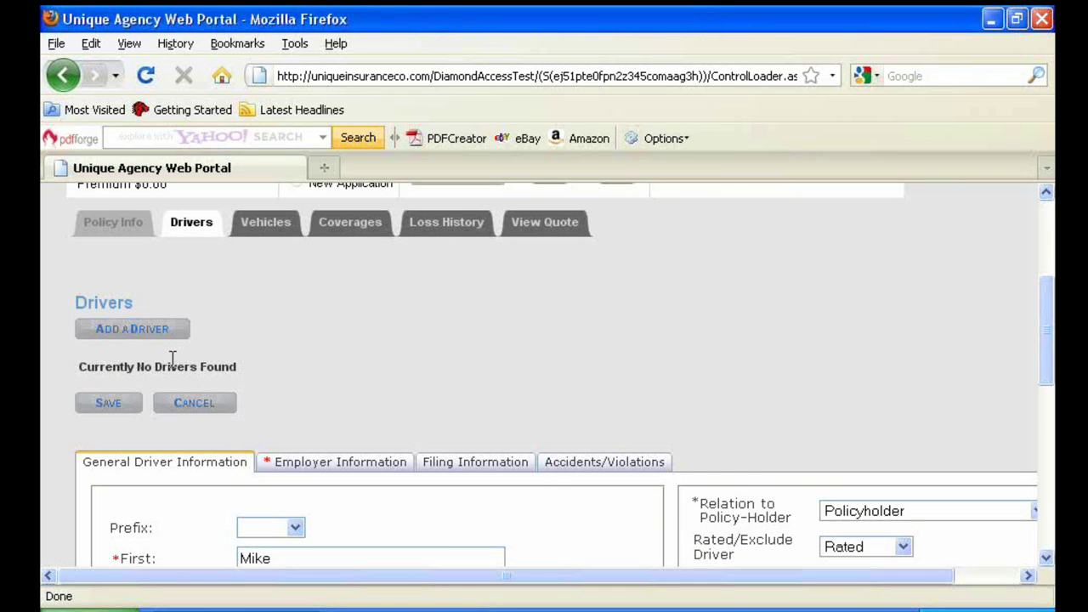
{"action": "scroll", "coordinate": [175, 366], "scroll_direction": "down", "scroll_amount": 4}
{"action": "scroll", "coordinate": [181, 368], "scroll_direction": "down", "scroll_amount": 1}
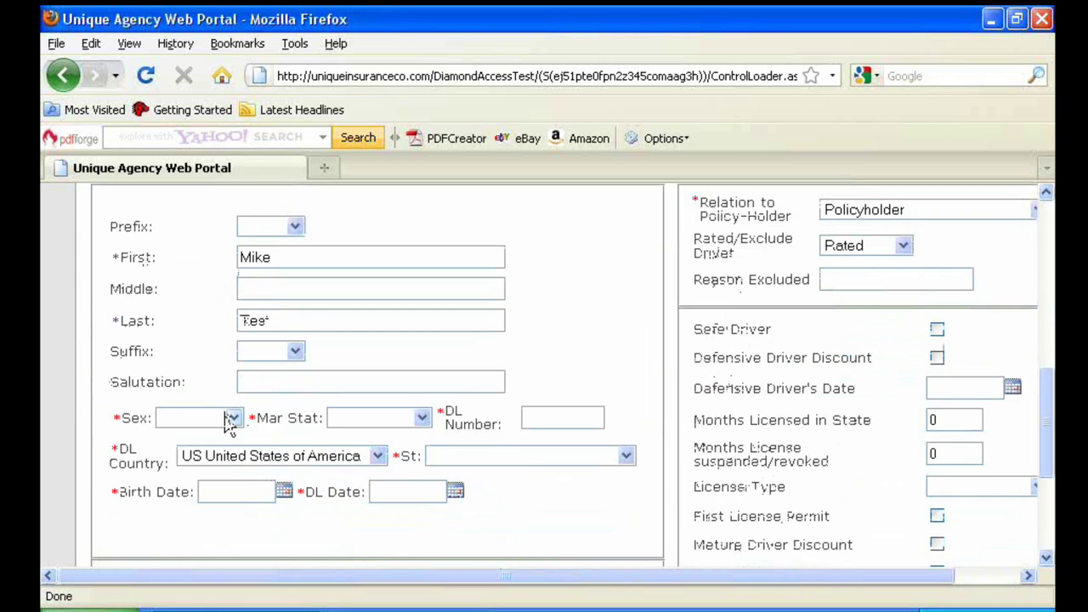
{"action": "left_click", "coordinate": [233, 417]}
{"action": "left_click", "coordinate": [188, 448]}
{"action": "left_click", "coordinate": [370, 427]}
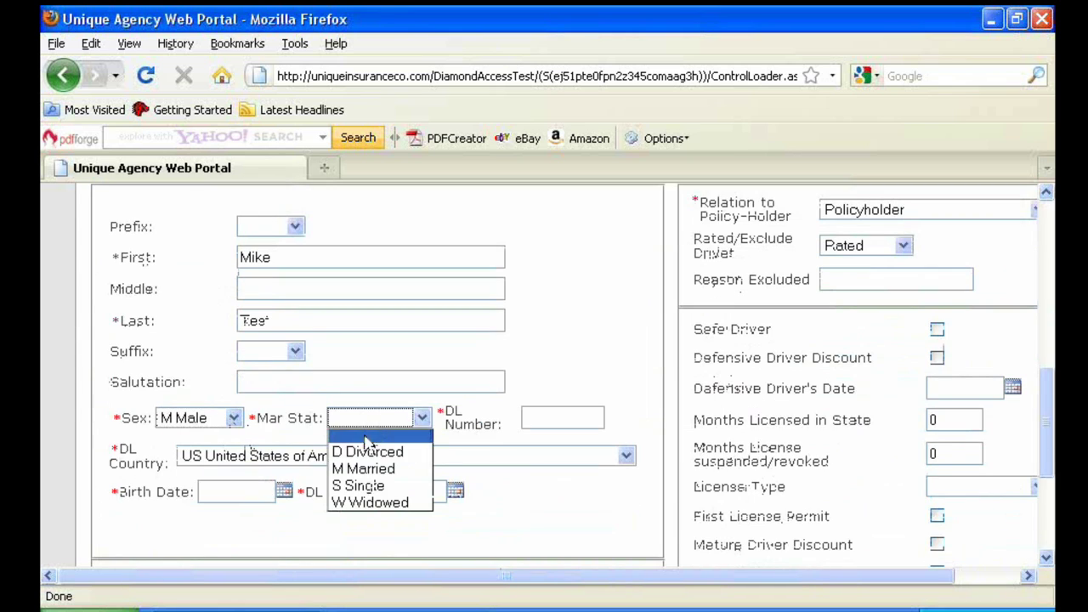
{"action": "left_click", "coordinate": [364, 483]}
Enter the driver's licence number, IL state, birth date 01/12/1970, DL date 01/12/1986, status Valid
{"action": "left_click", "coordinate": [533, 417]}
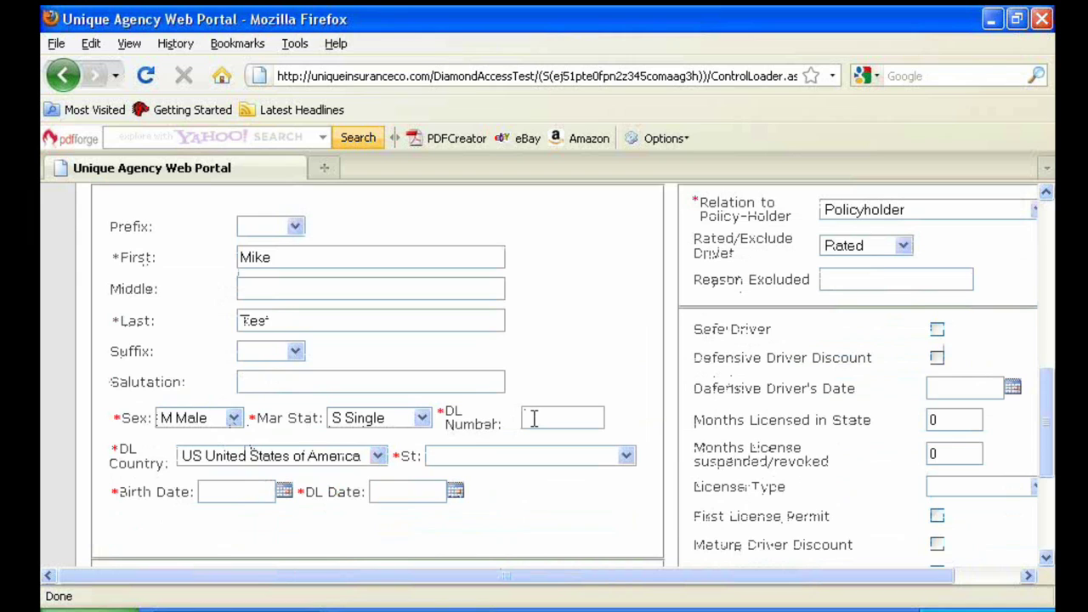
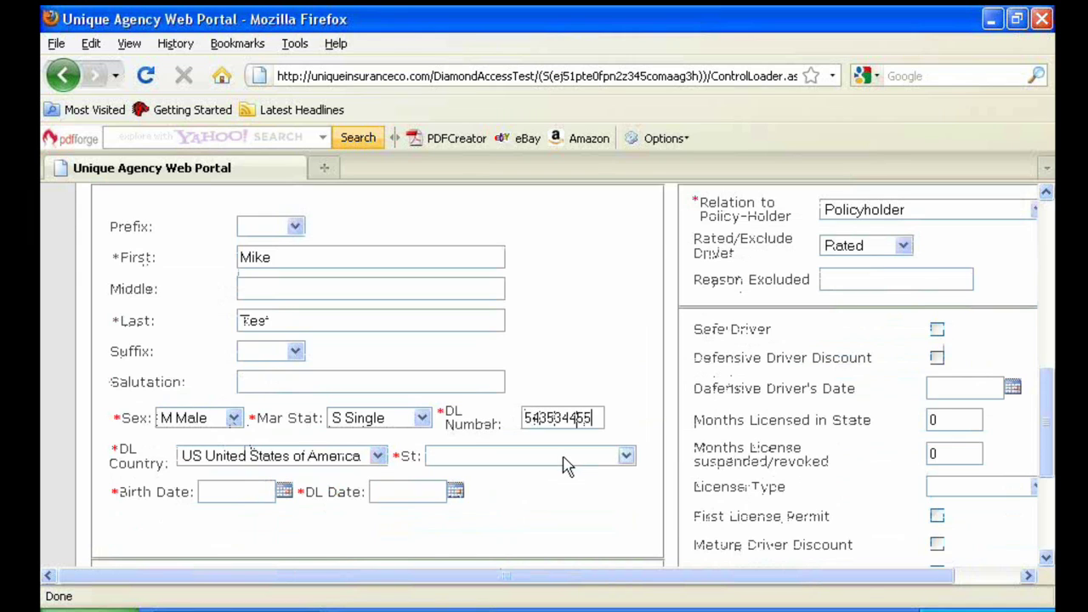
{"action": "left_click", "coordinate": [557, 460]}
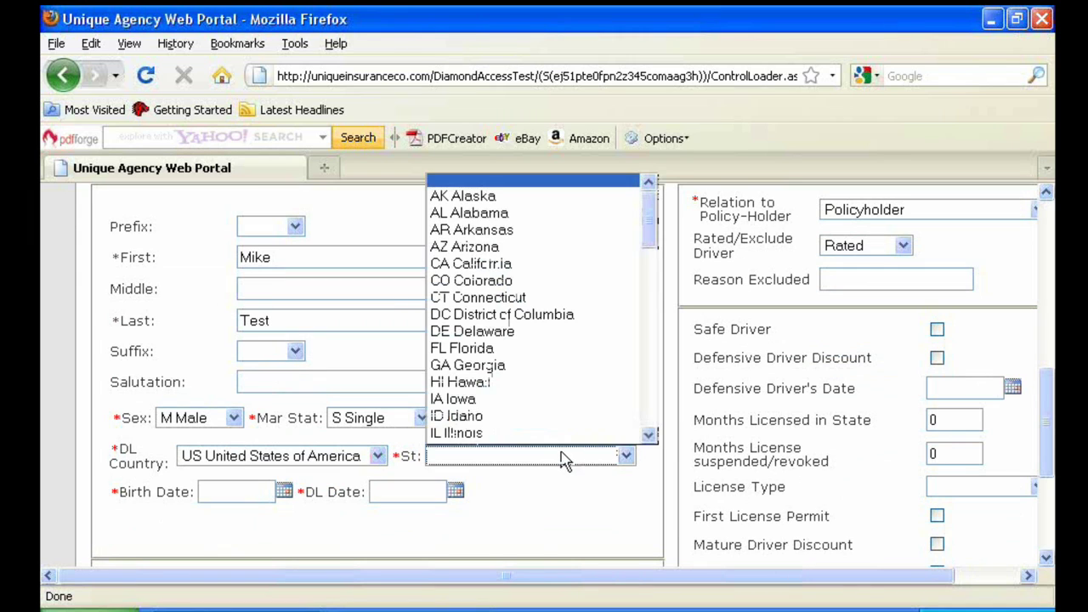
{"action": "left_click", "coordinate": [451, 434]}
{"action": "left_click", "coordinate": [247, 493]}
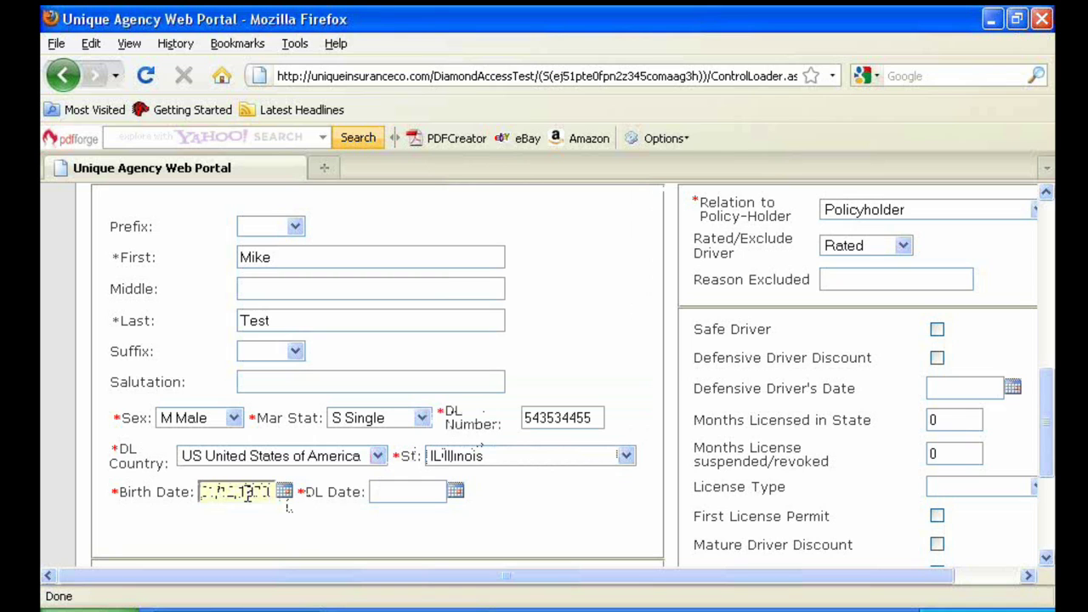
{"action": "key", "text": "Tab"}
{"action": "type", "text": "01121986"}
{"action": "key", "text": "Tab"}
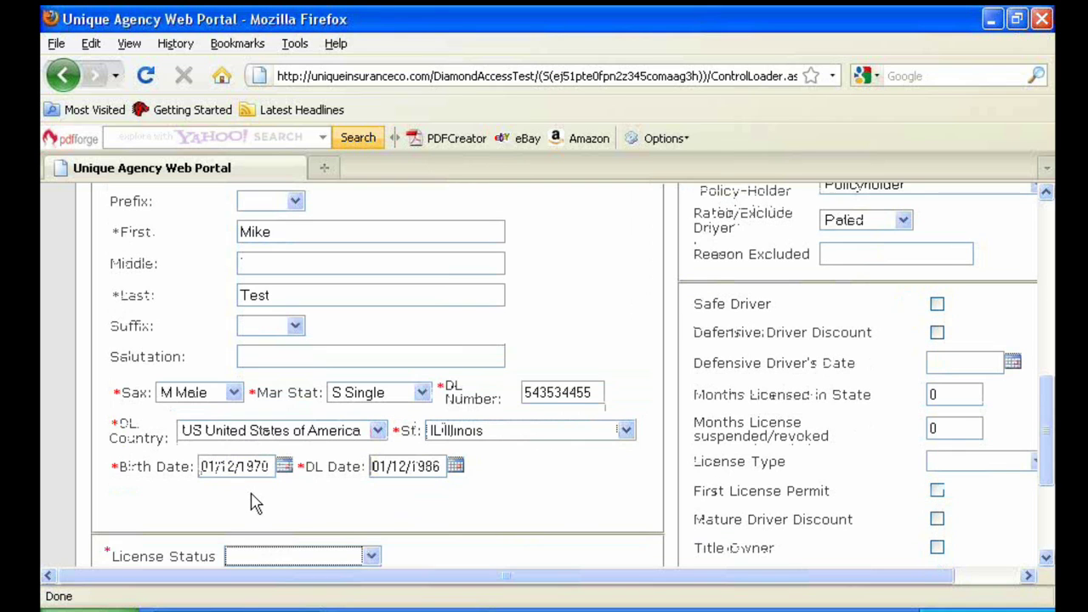
{"action": "scroll", "coordinate": [253, 489], "scroll_direction": "down", "scroll_amount": 2}
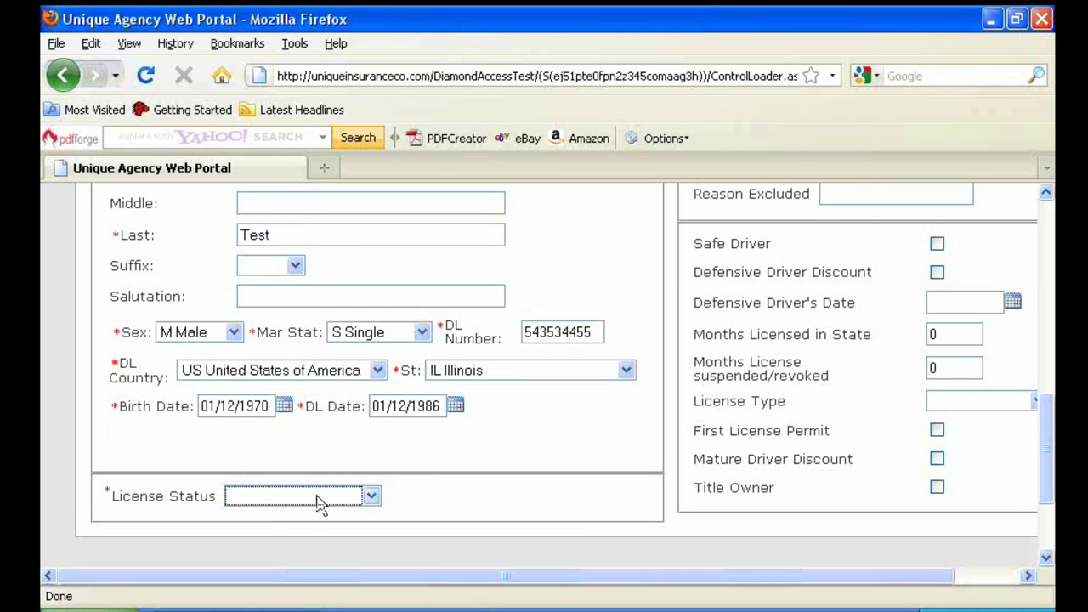
{"action": "left_click", "coordinate": [372, 497]}
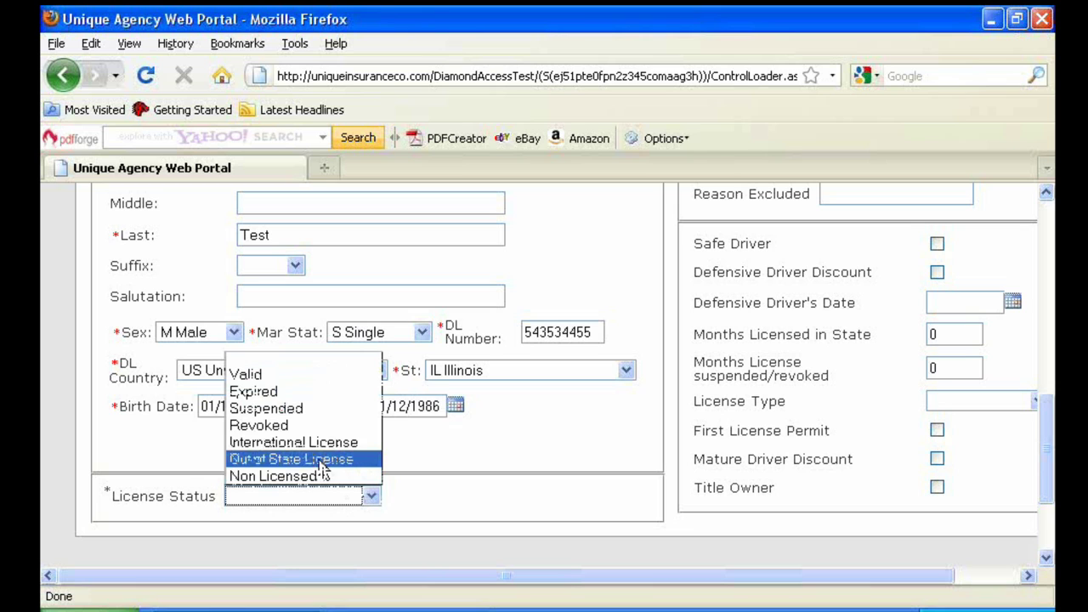
{"action": "left_click", "coordinate": [265, 376]}
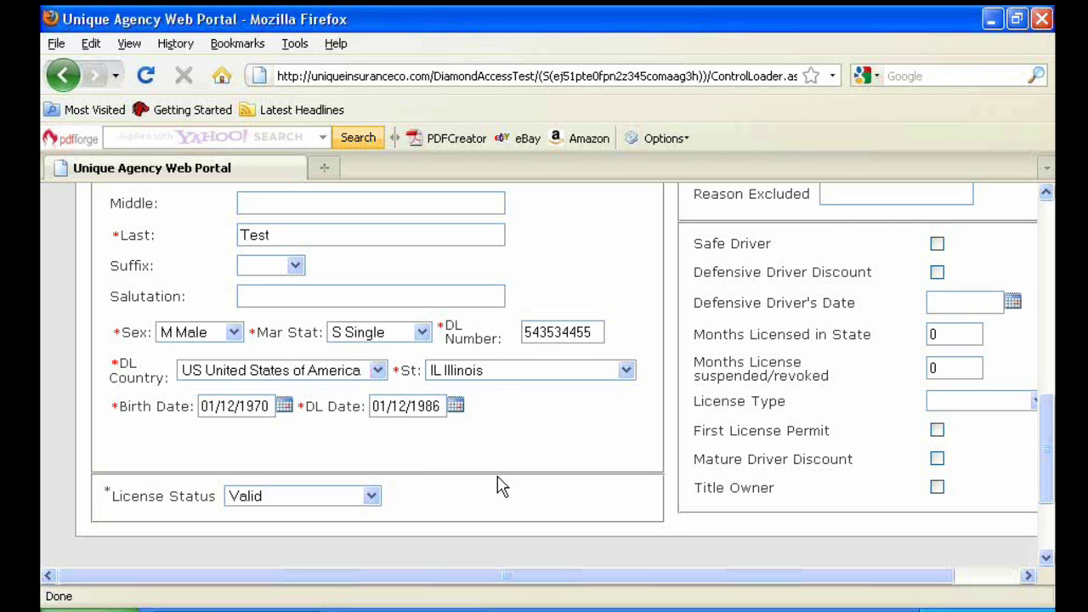
Set the driver's occupation to ACCOUNTANT on the Employer Information tab
{"action": "scroll", "coordinate": [497, 481], "scroll_direction": "up", "scroll_amount": 6}
{"action": "scroll", "coordinate": [494, 473], "scroll_direction": "up", "scroll_amount": 1}
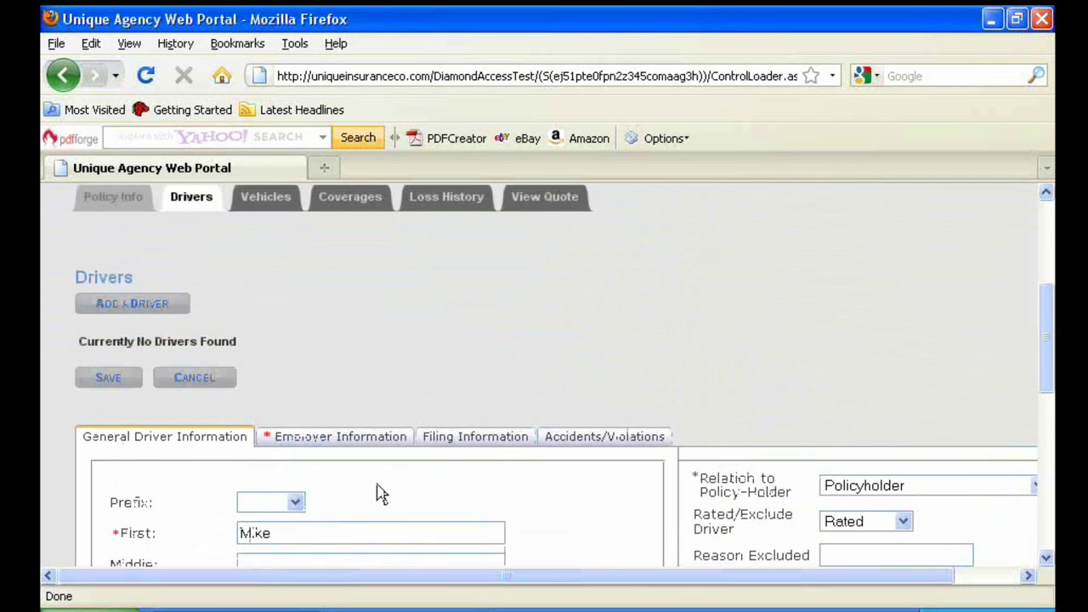
{"action": "left_click", "coordinate": [315, 439]}
{"action": "scroll", "coordinate": [311, 437], "scroll_direction": "down", "scroll_amount": 4}
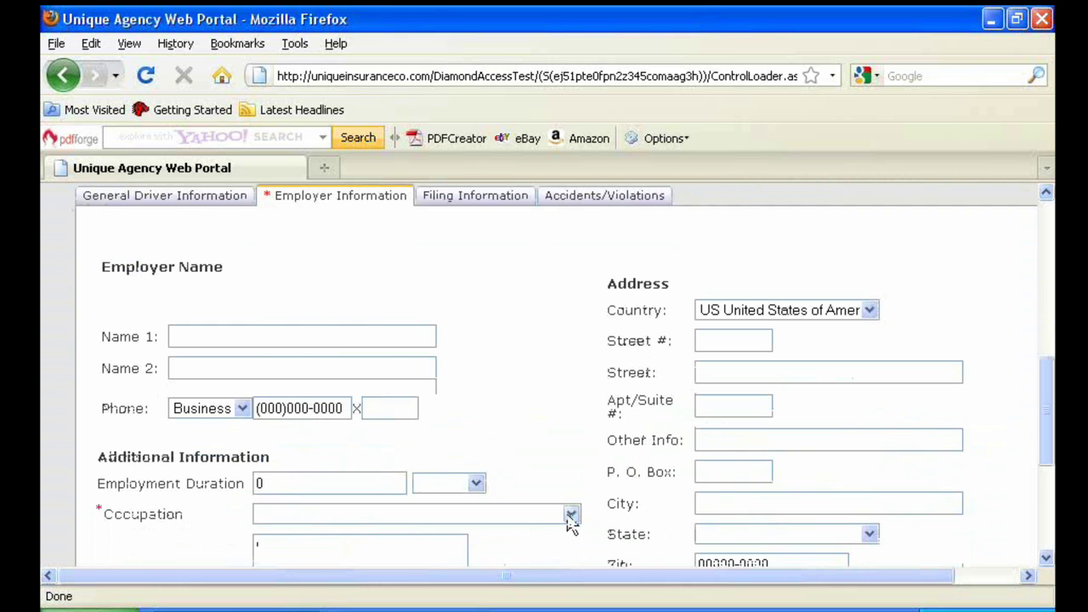
{"action": "left_click", "coordinate": [570, 514]}
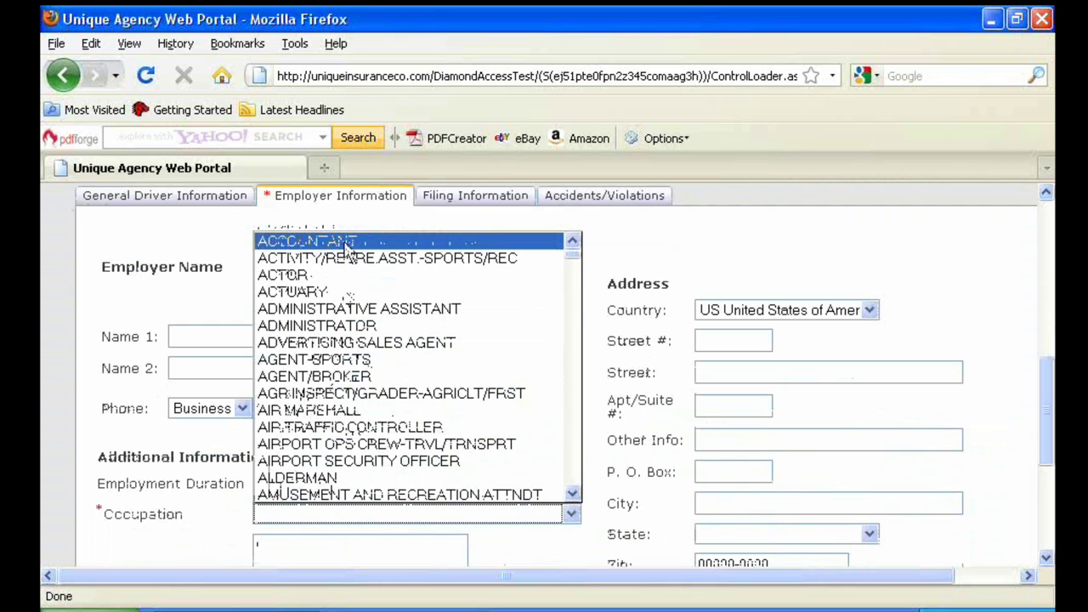
{"action": "left_click", "coordinate": [346, 242]}
Review the Filing Information tab, leaving the SR-22 filing blank
{"action": "scroll", "coordinate": [367, 280], "scroll_direction": "up", "scroll_amount": 1}
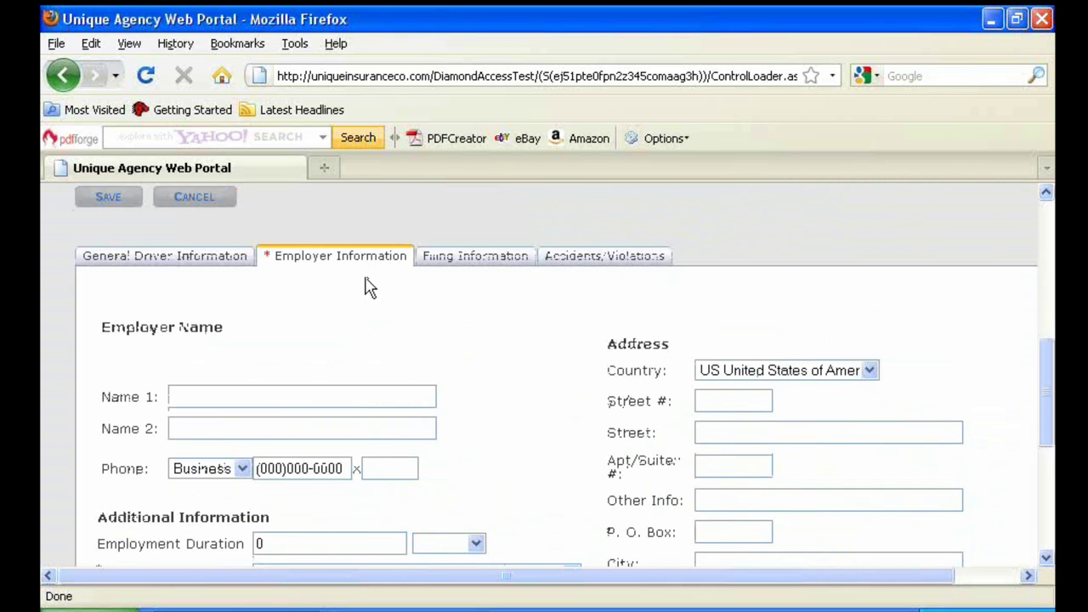
{"action": "scroll", "coordinate": [370, 287], "scroll_direction": "up", "scroll_amount": 1}
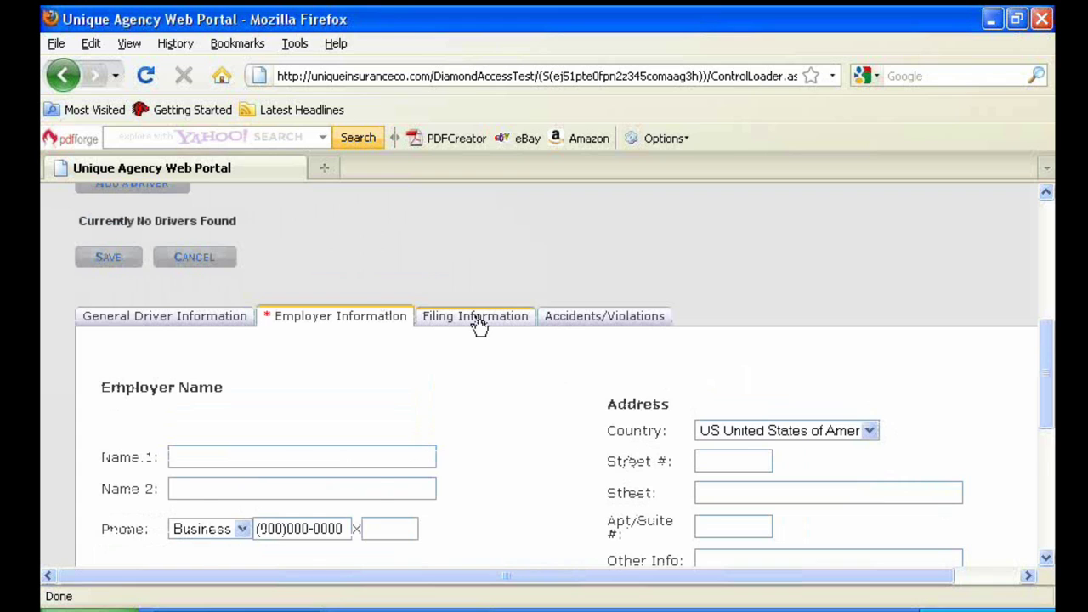
{"action": "left_click", "coordinate": [476, 319]}
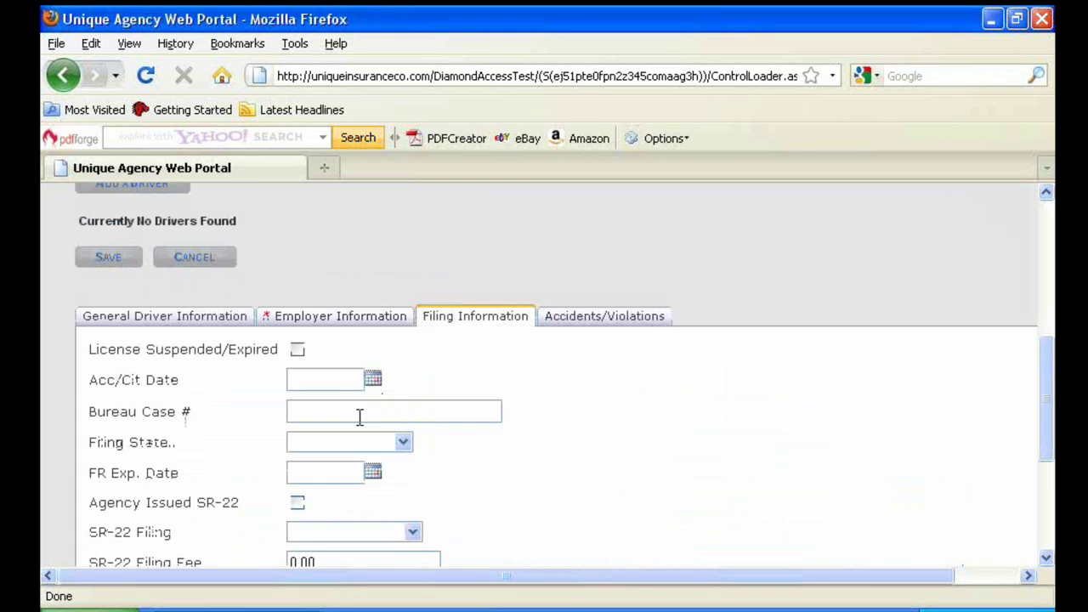
{"action": "scroll", "coordinate": [359, 416], "scroll_direction": "down", "scroll_amount": 1}
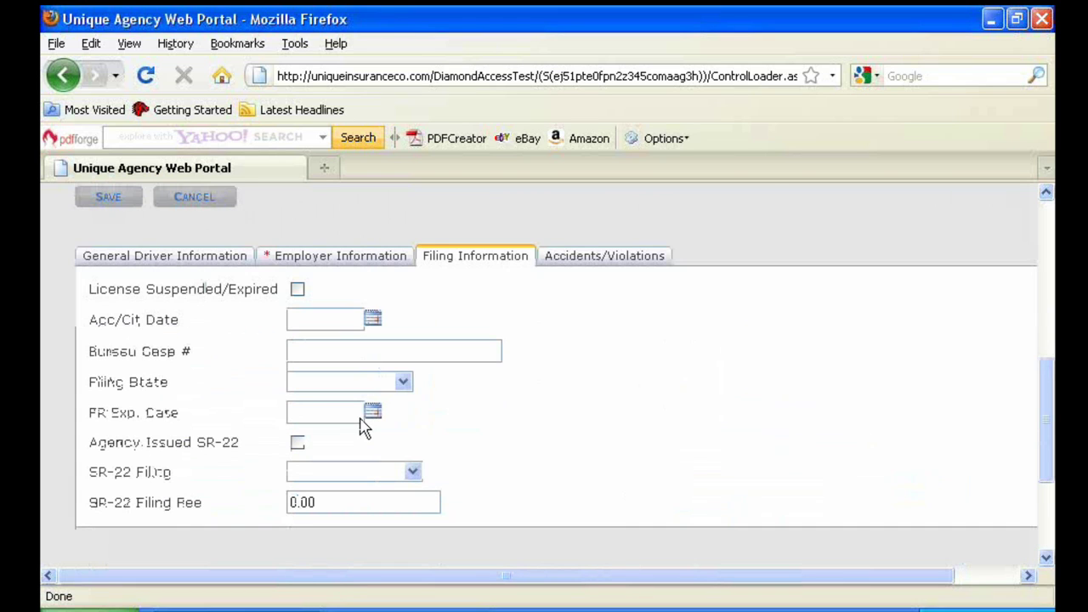
{"action": "left_click", "coordinate": [413, 472]}
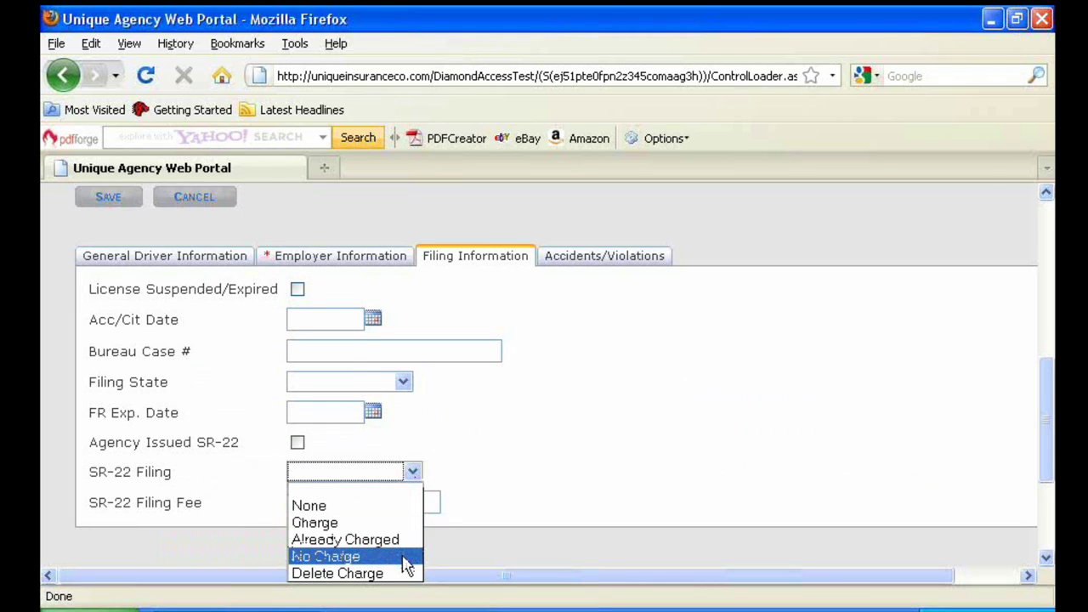
{"action": "left_click", "coordinate": [473, 533]}
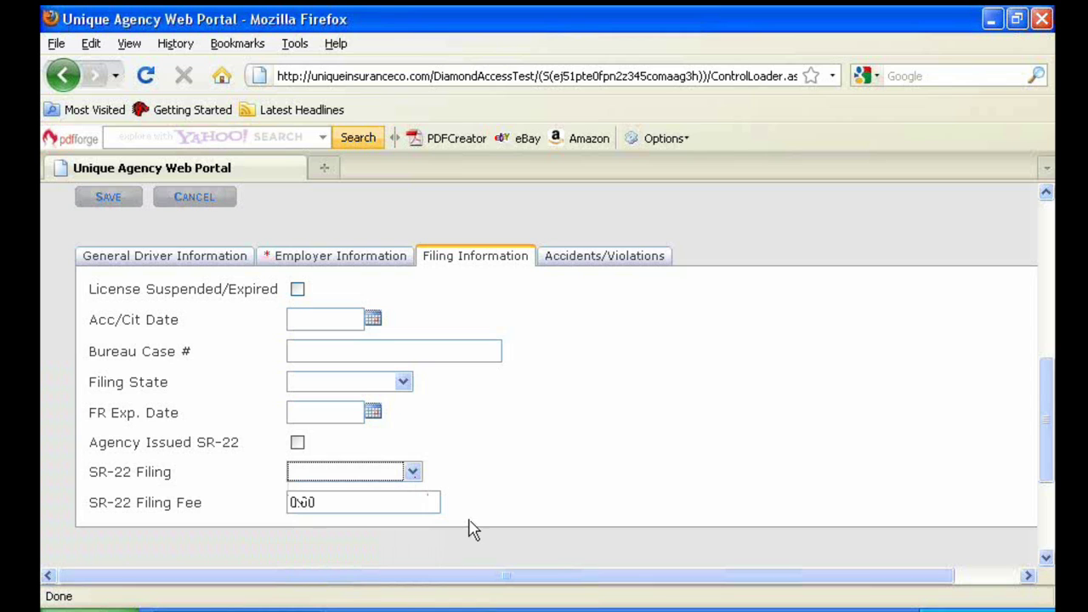
{"action": "scroll", "coordinate": [459, 435], "scroll_direction": "up", "scroll_amount": 3}
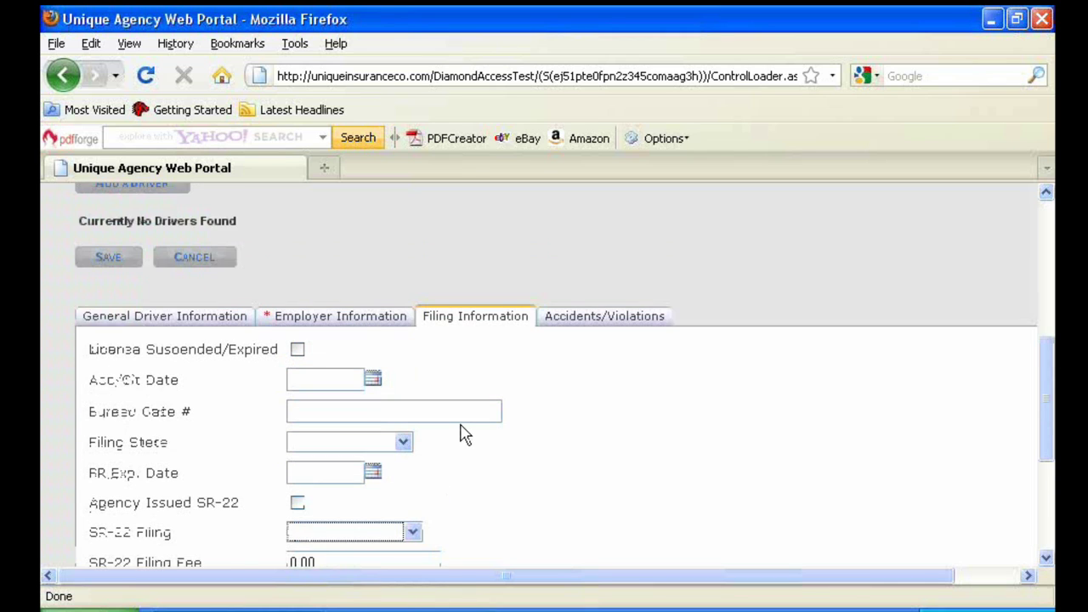
Open a blank new violation entry in the driver's Accidents/Violations section
{"action": "left_click", "coordinate": [569, 381]}
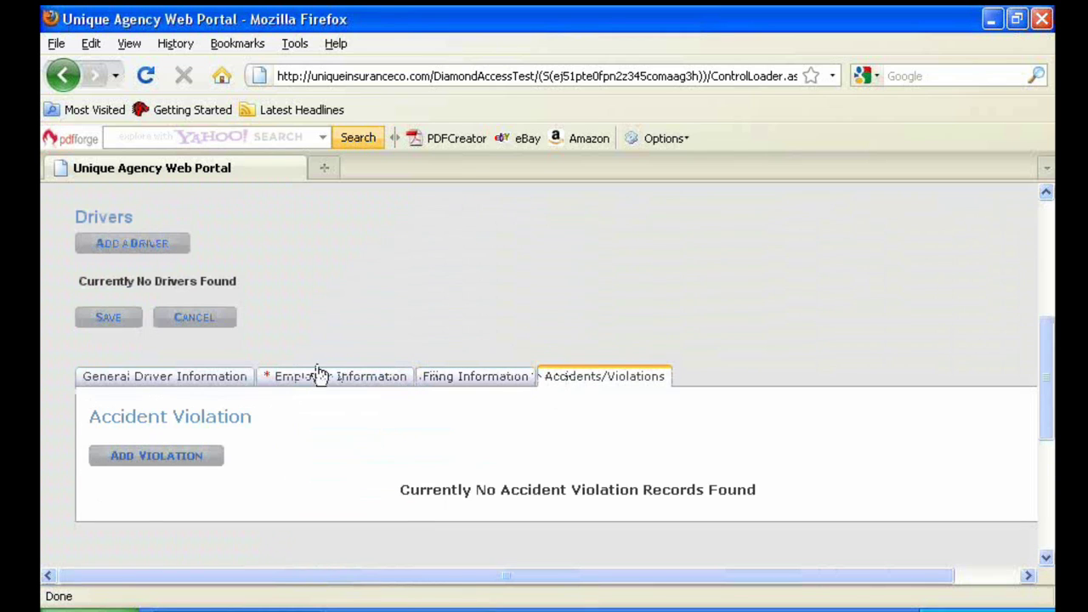
{"action": "scroll", "coordinate": [218, 381], "scroll_direction": "down", "scroll_amount": 2}
{"action": "left_click", "coordinate": [175, 399]}
{"action": "scroll", "coordinate": [92, 364], "scroll_direction": "down", "scroll_amount": 6}
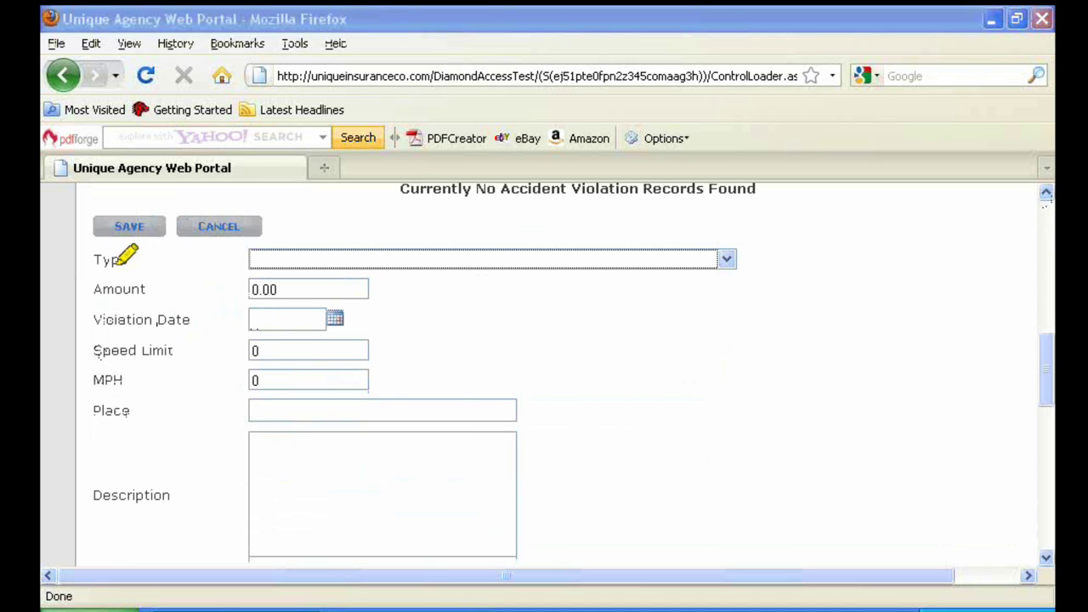
{"action": "left_click_drag", "start_coordinate": [95, 257], "coordinate": [132, 253]}
{"action": "left_click_drag", "start_coordinate": [89, 319], "coordinate": [193, 316]}
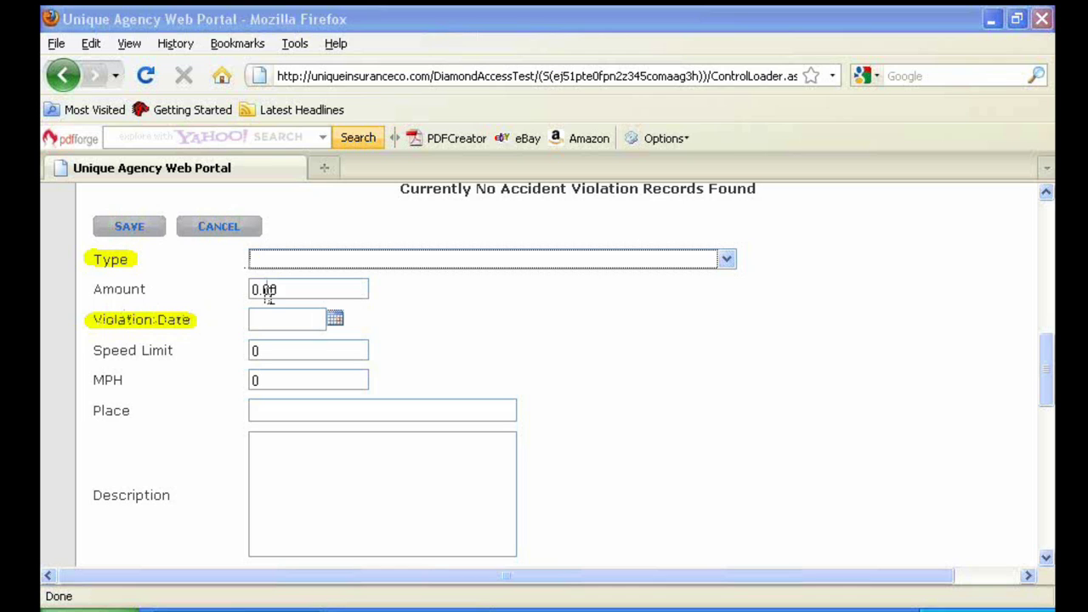
{"action": "key", "text": "Escape"}
{"action": "scroll", "coordinate": [548, 323], "scroll_direction": "up", "scroll_amount": 10}
{"action": "scroll", "coordinate": [470, 318], "scroll_direction": "up", "scroll_amount": 1}
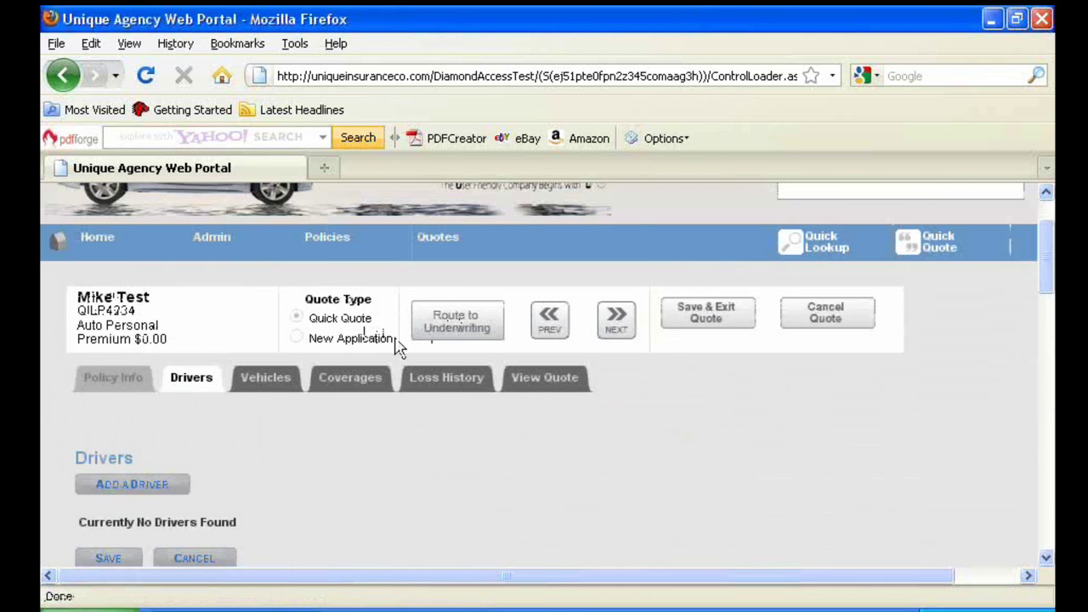
On the Vehicles step, add a vehicle with year 2002 and make Toyota
{"action": "left_click", "coordinate": [619, 321]}
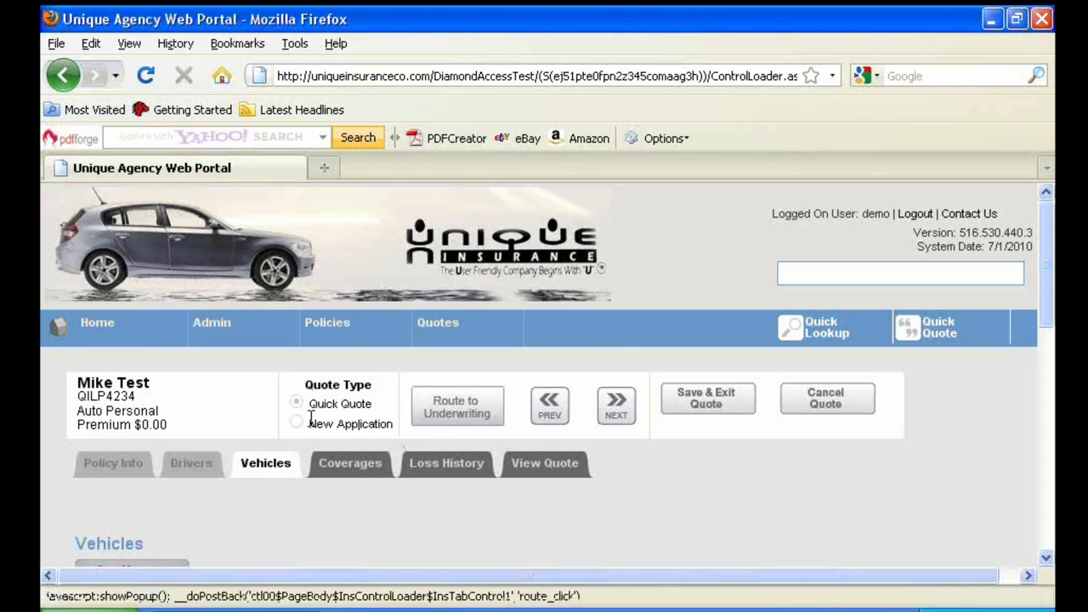
{"action": "scroll", "coordinate": [433, 441], "scroll_direction": "down", "scroll_amount": 2}
{"action": "left_click", "coordinate": [150, 450]}
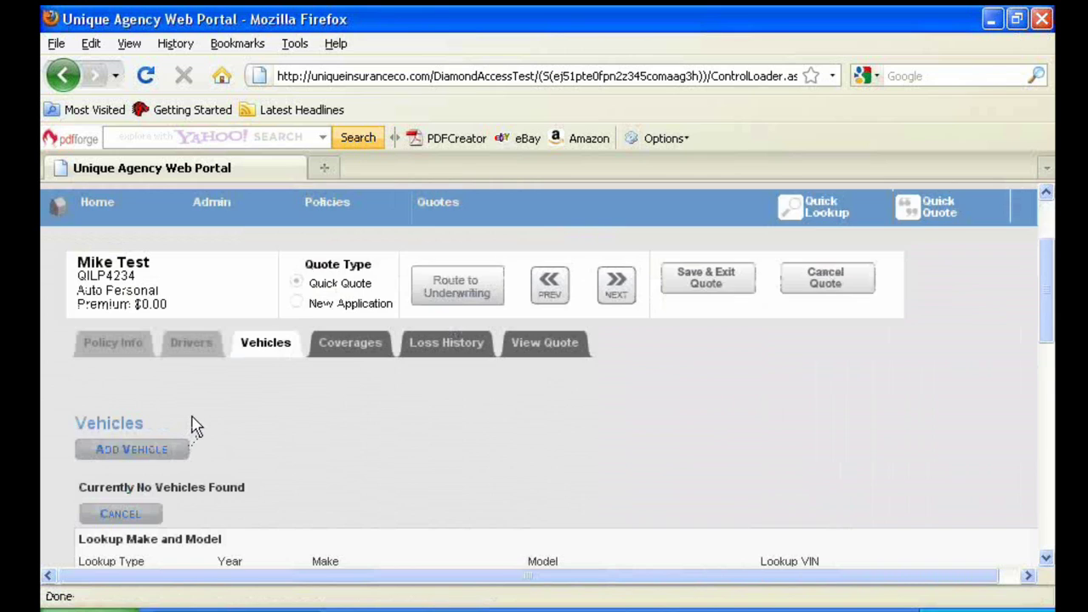
{"action": "scroll", "coordinate": [196, 425], "scroll_direction": "down", "scroll_amount": 3}
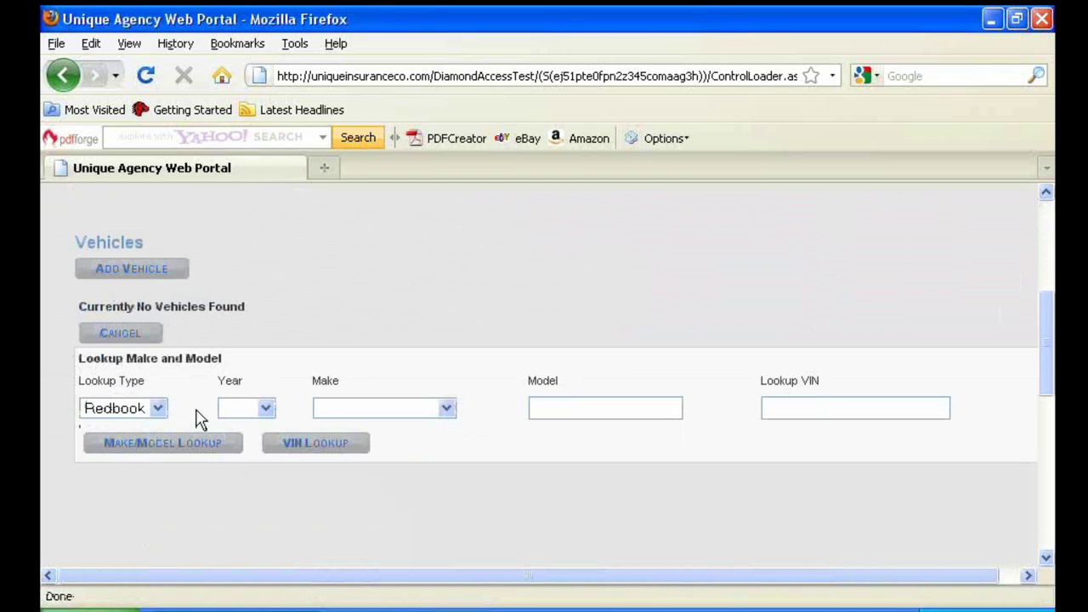
{"action": "left_click", "coordinate": [264, 407]}
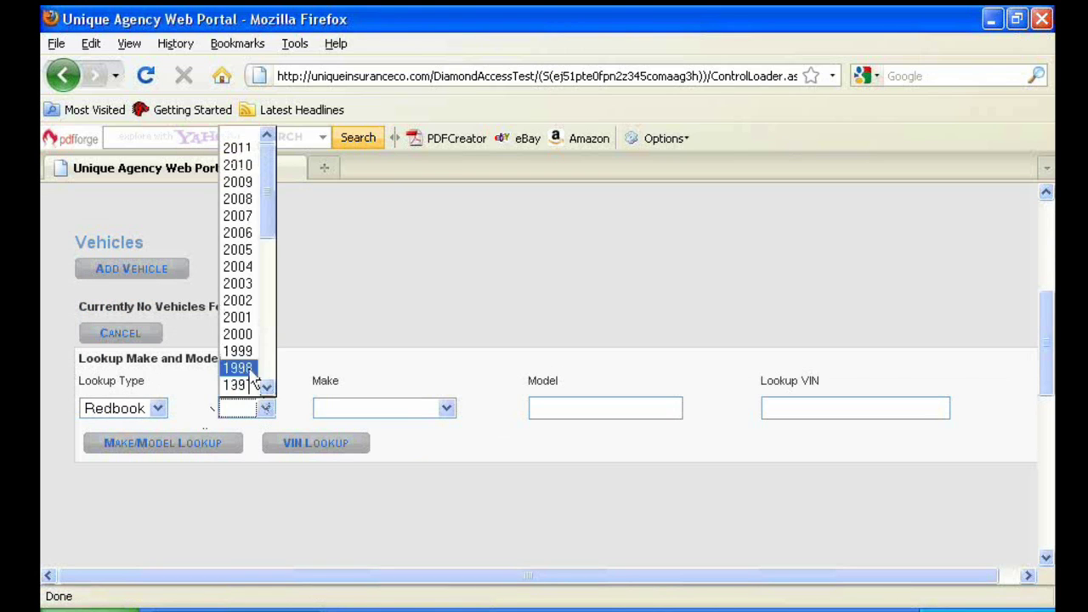
{"action": "left_click", "coordinate": [238, 300]}
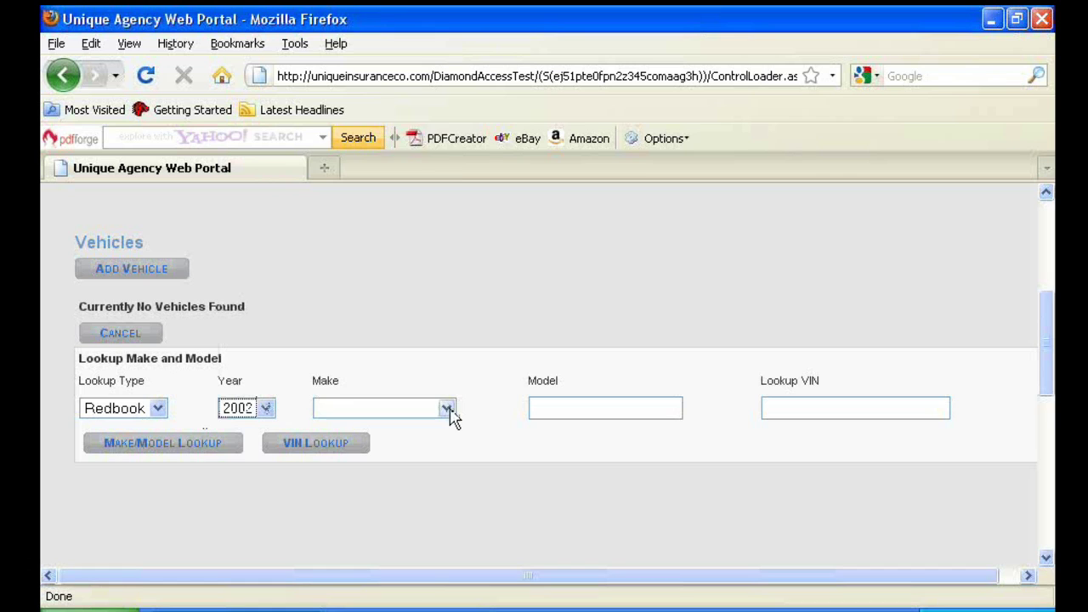
{"action": "left_click", "coordinate": [444, 410]}
{"action": "scroll", "coordinate": [352, 357], "scroll_direction": "down", "scroll_amount": 16}
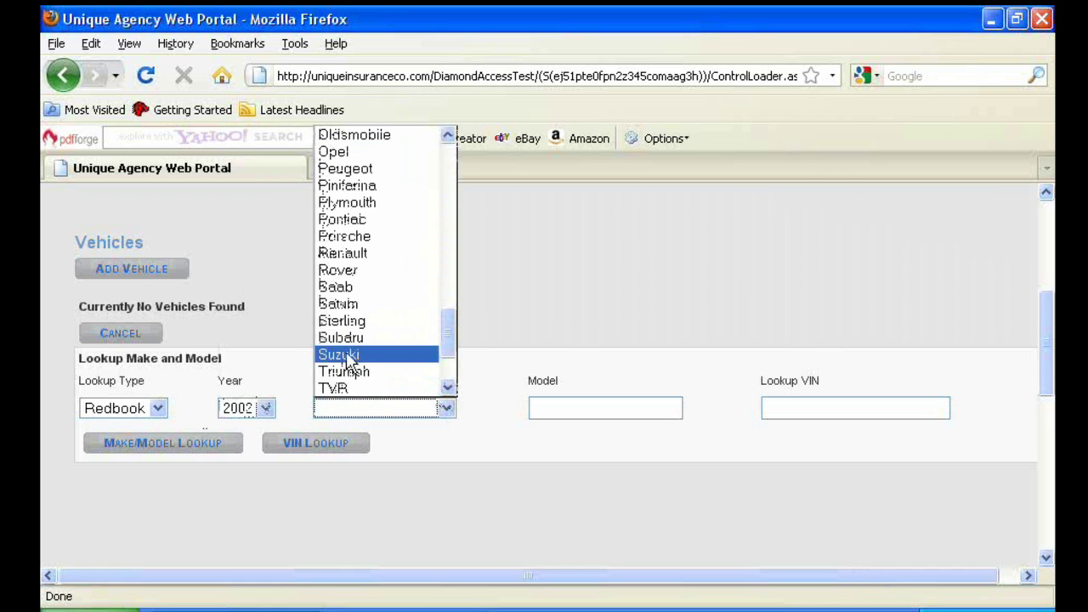
{"action": "scroll", "coordinate": [351, 306], "scroll_direction": "up", "scroll_amount": 1}
{"action": "scroll", "coordinate": [351, 293], "scroll_direction": "down", "scroll_amount": 3}
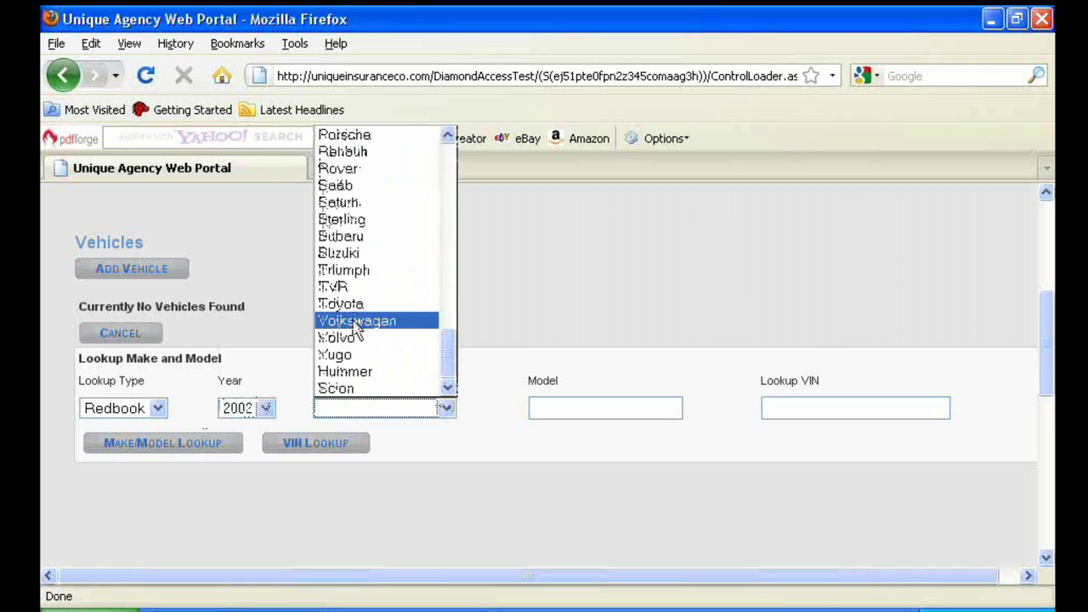
{"action": "left_click", "coordinate": [352, 303]}
{"action": "left_click", "coordinate": [185, 451]}
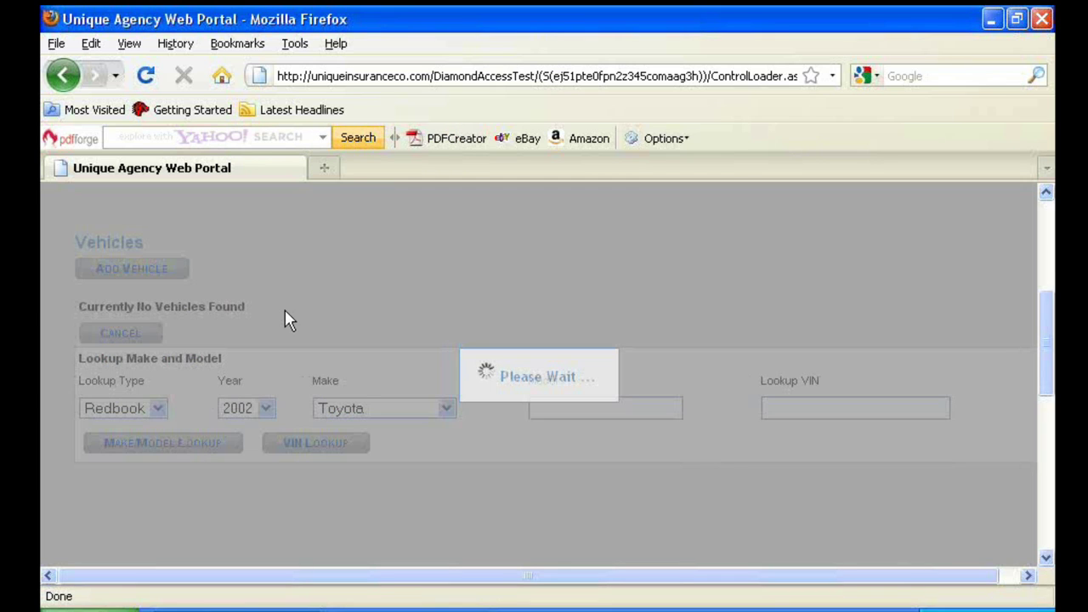
{"action": "scroll", "coordinate": [289, 323], "scroll_direction": "down", "scroll_amount": 5}
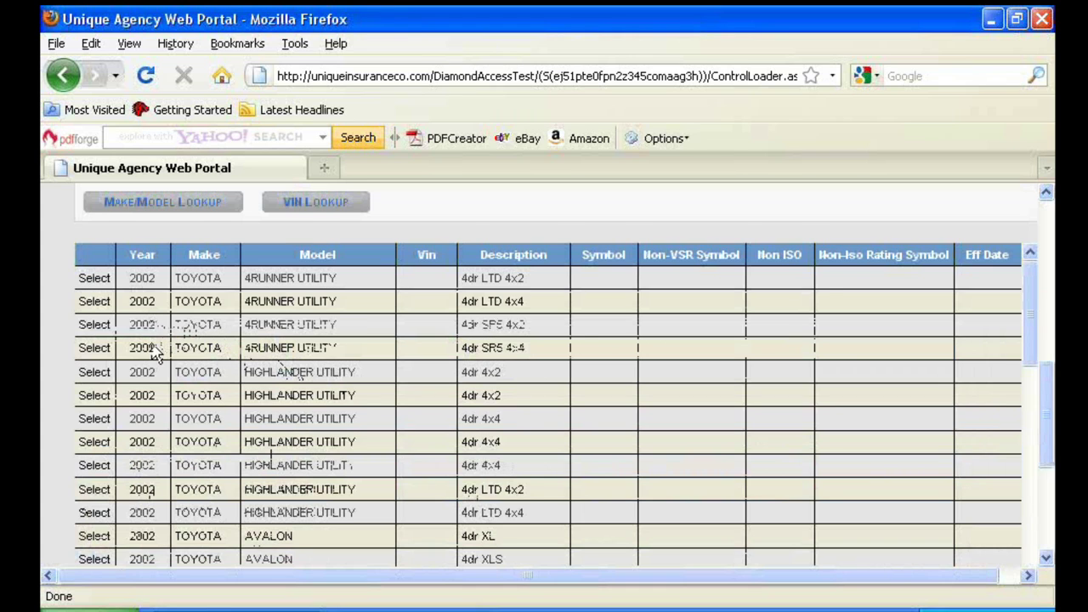
{"action": "scroll", "coordinate": [157, 357], "scroll_direction": "down", "scroll_amount": 3}
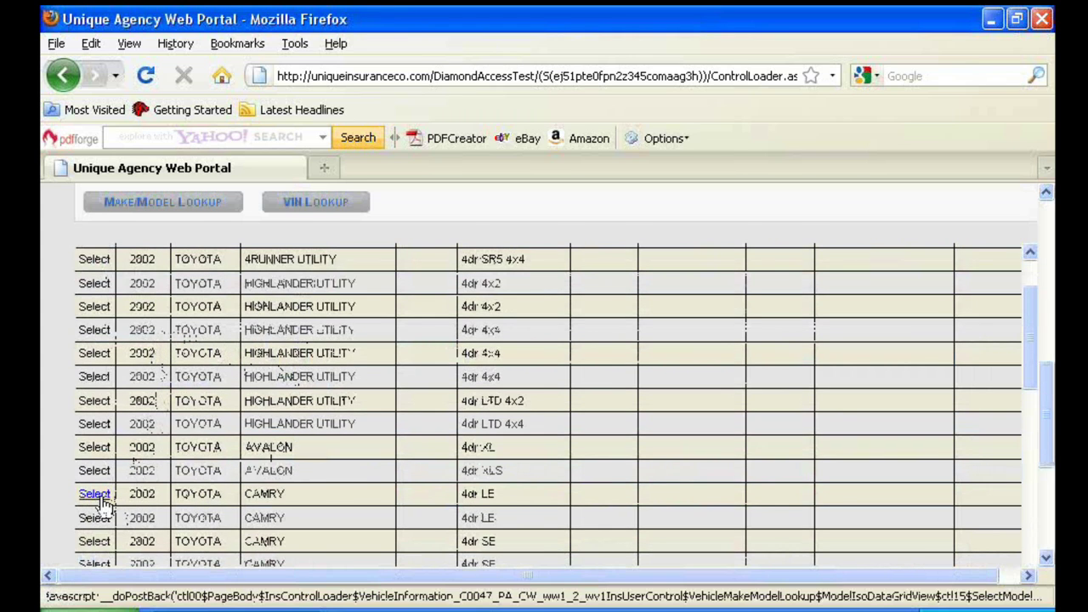
{"action": "left_click", "coordinate": [97, 495]}
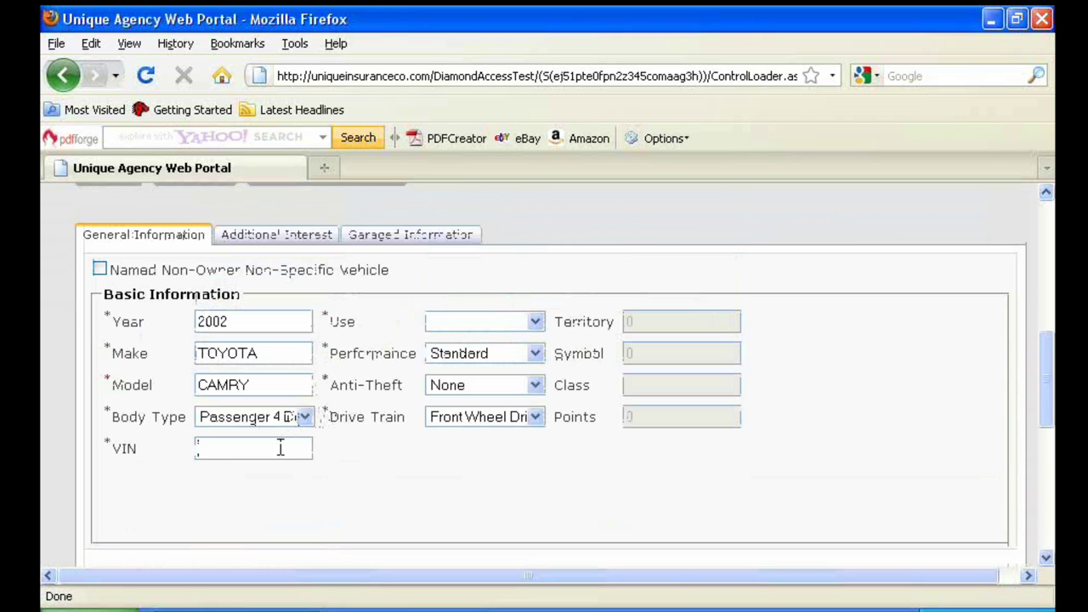
{"action": "type", "text": "46234666545"}
{"action": "left_click", "coordinate": [534, 322]}
Set vehicle use to Personal and start a new additional interest entry
{"action": "left_click", "coordinate": [501, 355]}
{"action": "scroll", "coordinate": [385, 342], "scroll_direction": "up", "scroll_amount": 5}
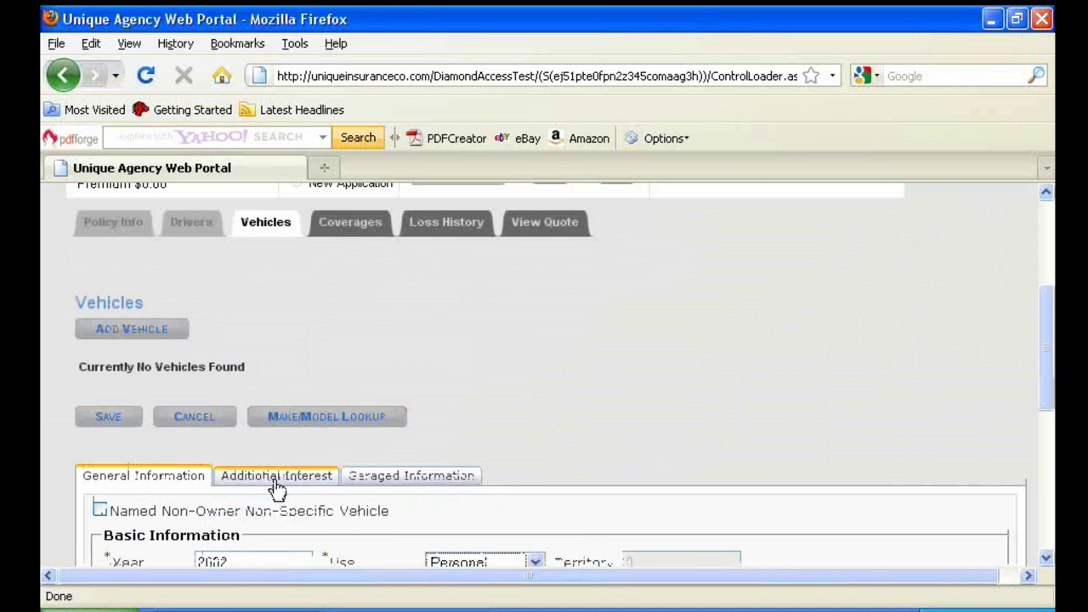
{"action": "left_click", "coordinate": [277, 477]}
{"action": "scroll", "coordinate": [268, 468], "scroll_direction": "down", "scroll_amount": 1}
{"action": "scroll", "coordinate": [255, 446], "scroll_direction": "down", "scroll_amount": 1}
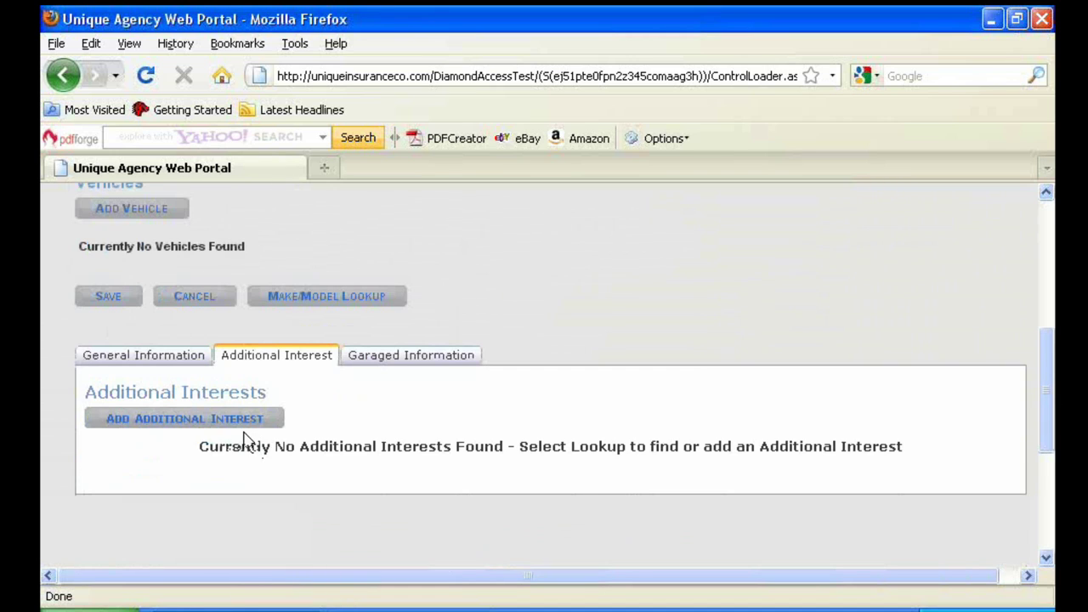
{"action": "left_click", "coordinate": [219, 425]}
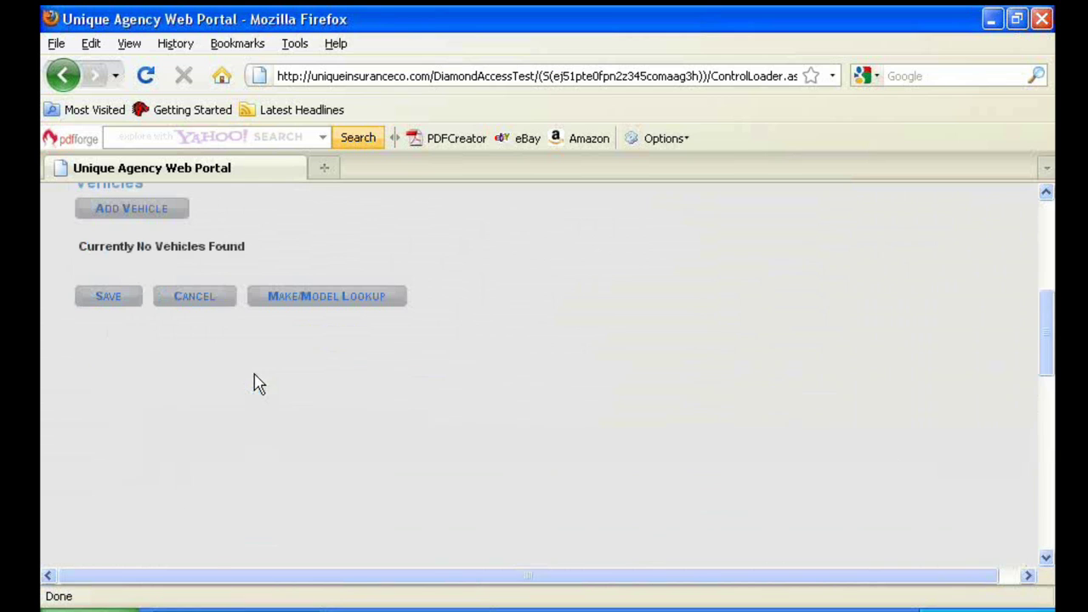
Show the vehicle's Garaged Information tab with its empty address fields
{"action": "scroll", "coordinate": [255, 382], "scroll_direction": "down", "scroll_amount": 2}
{"action": "scroll", "coordinate": [255, 381], "scroll_direction": "up", "scroll_amount": 2}
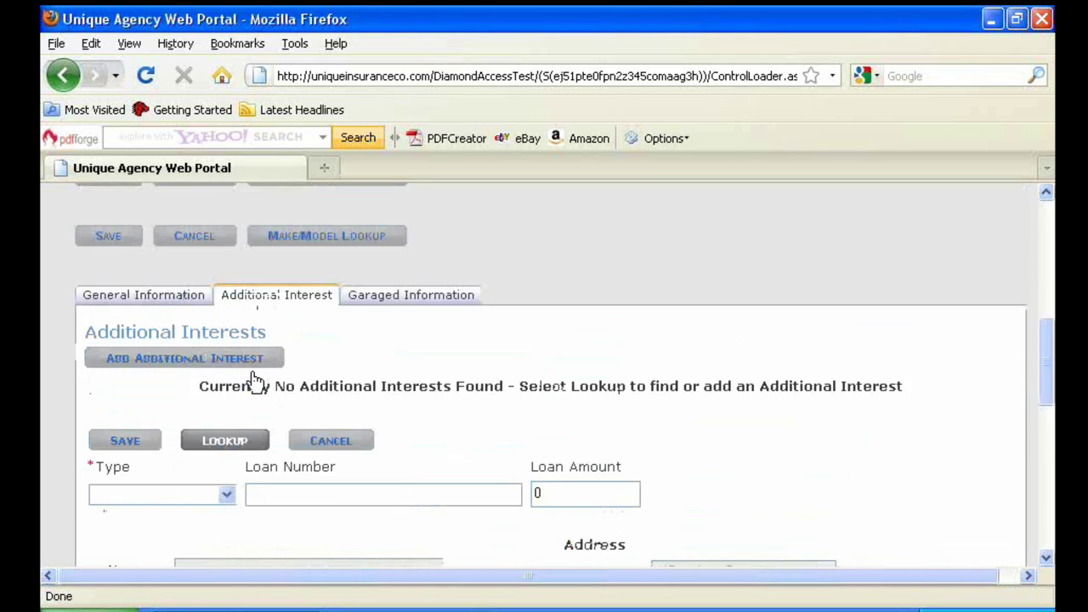
{"action": "left_click", "coordinate": [367, 355]}
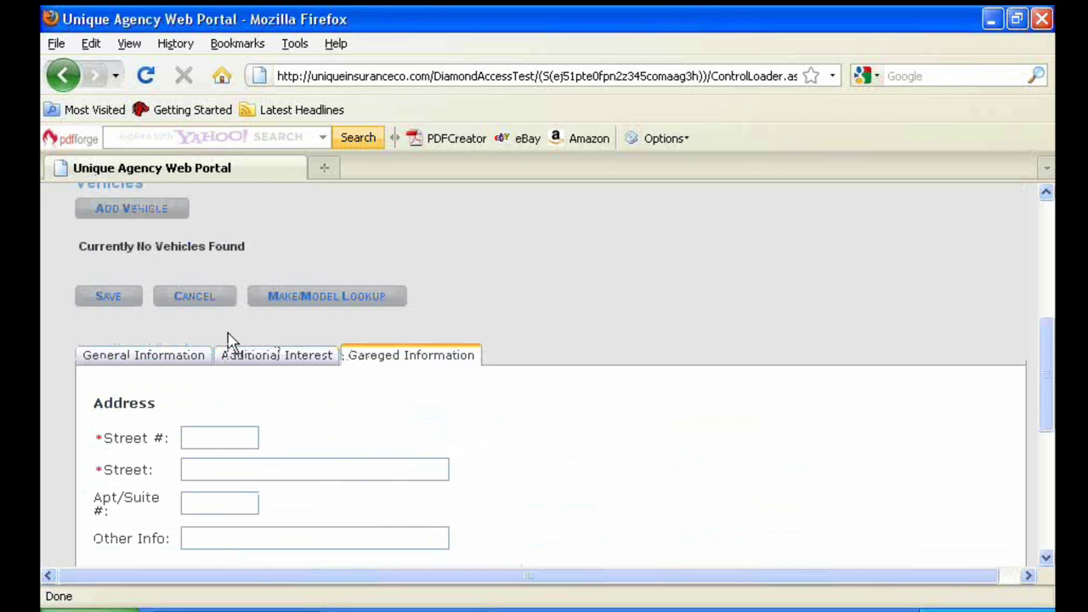
{"action": "scroll", "coordinate": [227, 339], "scroll_direction": "up", "scroll_amount": 3}
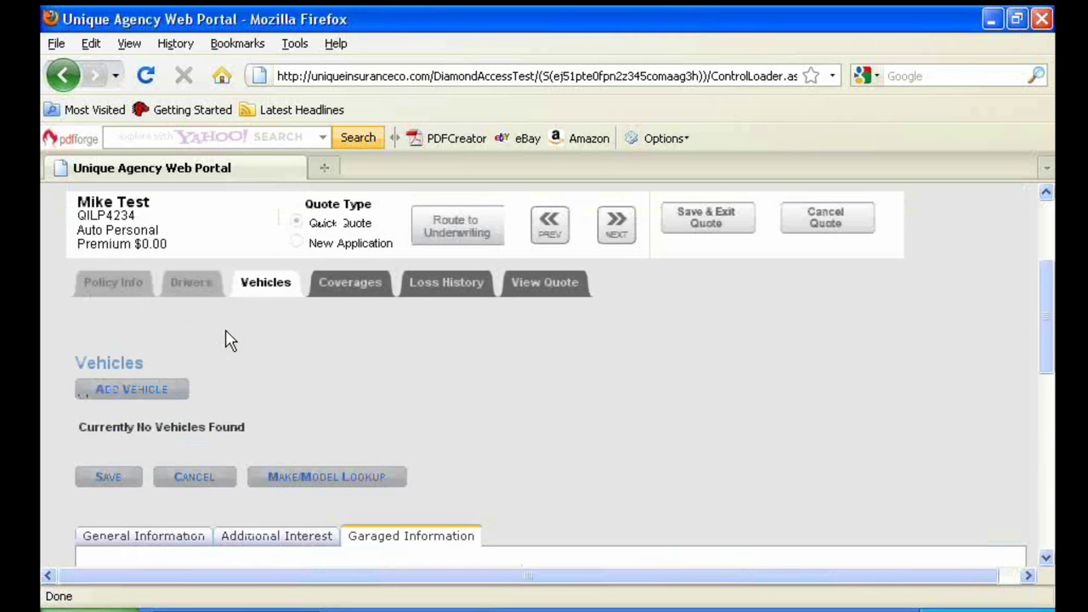
On the Coverages step, set the Camry's Bodily Injury limit to 20/40
{"action": "left_click", "coordinate": [621, 228]}
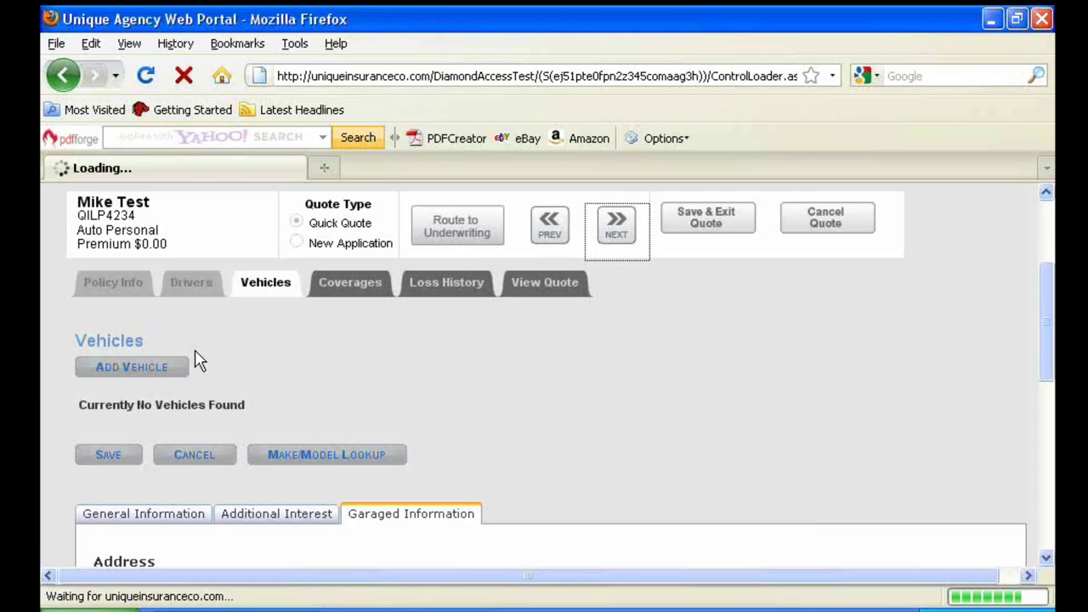
{"action": "scroll", "coordinate": [208, 357], "scroll_direction": "down", "scroll_amount": 2}
{"action": "scroll", "coordinate": [221, 353], "scroll_direction": "down", "scroll_amount": 4}
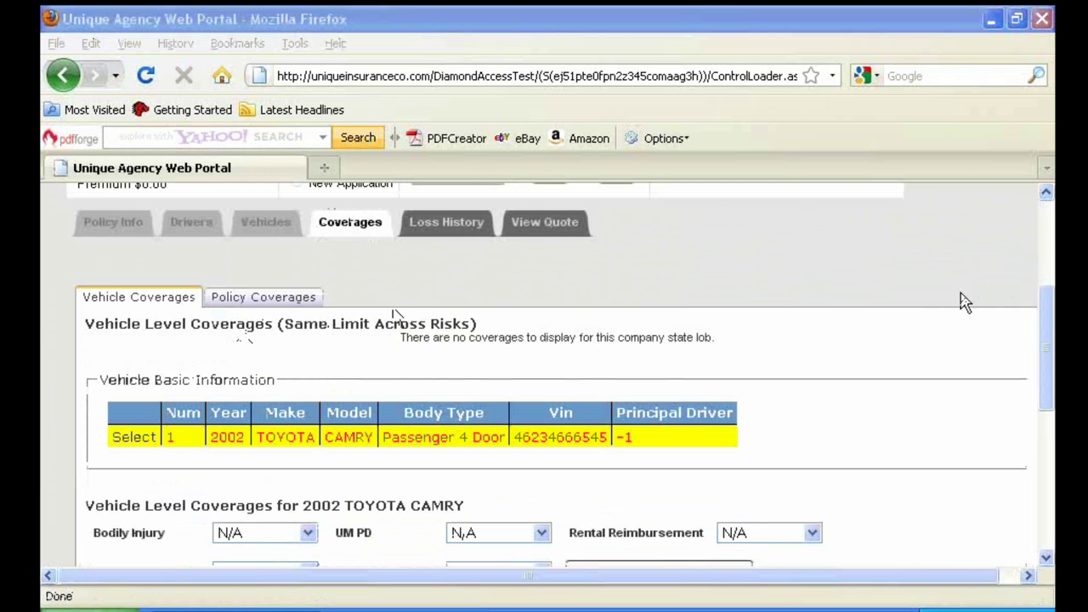
{"action": "mouse_move", "coordinate": [111, 401]}
{"action": "left_mouse_down"}
{"action": "mouse_move", "coordinate": [111, 422]}
{"action": "mouse_move", "coordinate": [161, 422]}
{"action": "mouse_move", "coordinate": [164, 441]}
{"action": "mouse_move", "coordinate": [128, 448]}
{"action": "mouse_move", "coordinate": [109, 435]}
{"action": "mouse_move", "coordinate": [115, 422]}
{"action": "left_mouse_up"}
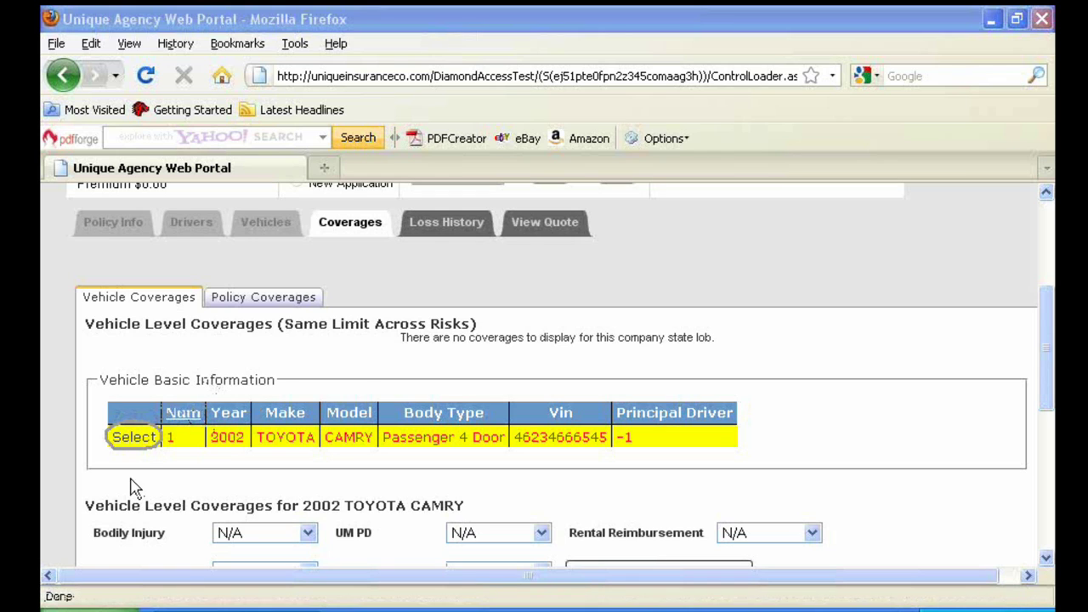
{"action": "scroll", "coordinate": [144, 478], "scroll_direction": "down", "scroll_amount": 3}
{"action": "left_click", "coordinate": [308, 412]}
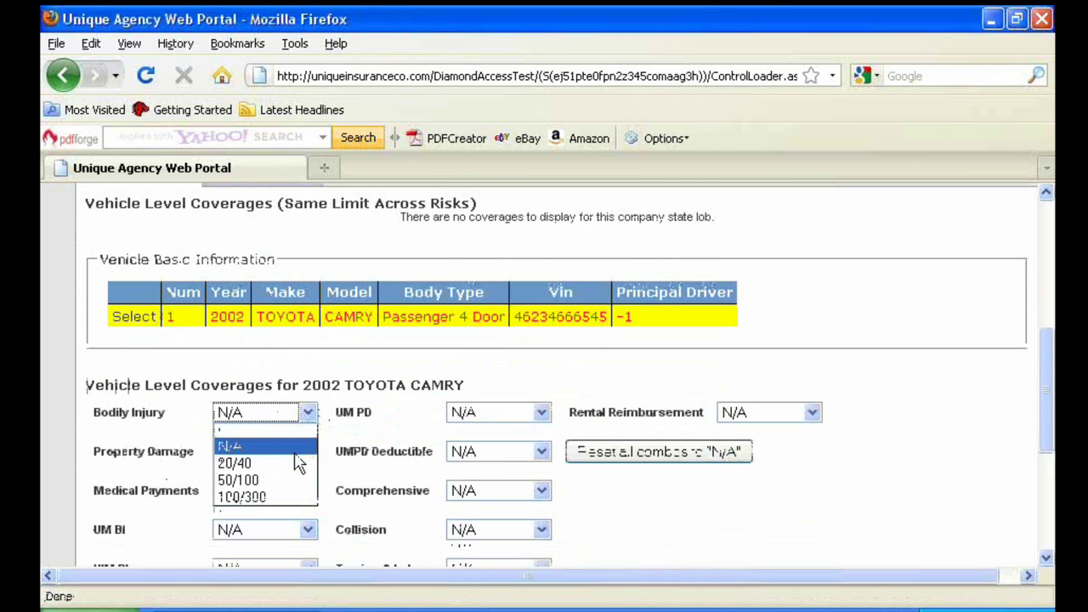
{"action": "left_click", "coordinate": [295, 463]}
Set Property Damage to 15,000, Medical Payments to 5,000 and UM BI to 20/40
{"action": "left_click", "coordinate": [308, 451]}
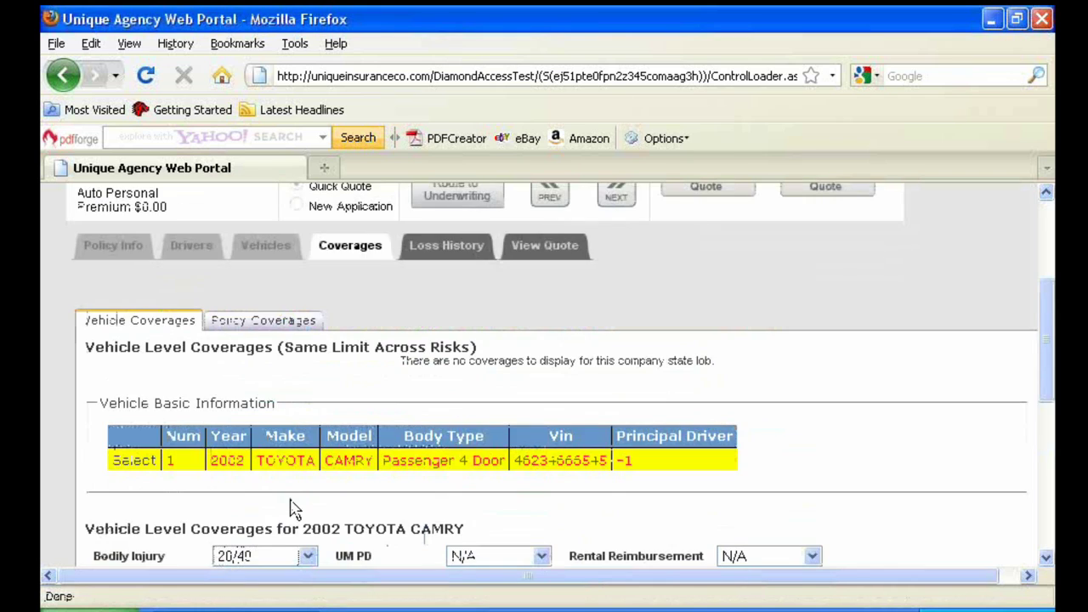
{"action": "scroll", "coordinate": [308, 507], "scroll_direction": "down", "scroll_amount": 1}
{"action": "scroll", "coordinate": [308, 508], "scroll_direction": "down", "scroll_amount": 2}
{"action": "left_click", "coordinate": [307, 414]}
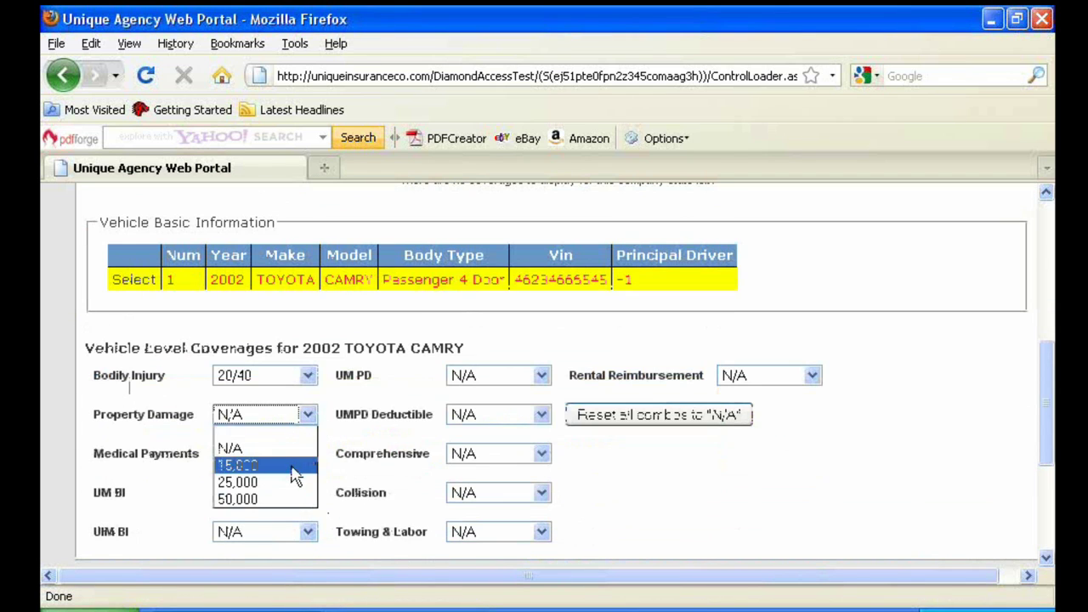
{"action": "left_click", "coordinate": [294, 463]}
{"action": "left_click", "coordinate": [308, 414]}
{"action": "left_click", "coordinate": [286, 500]}
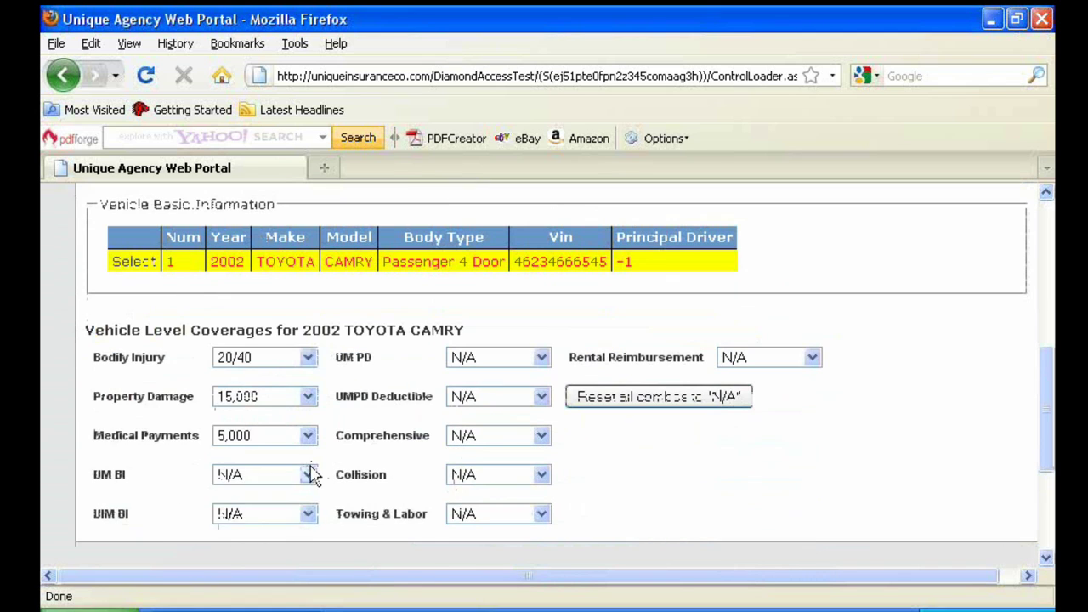
{"action": "left_click", "coordinate": [308, 475]}
{"action": "left_click", "coordinate": [283, 529]}
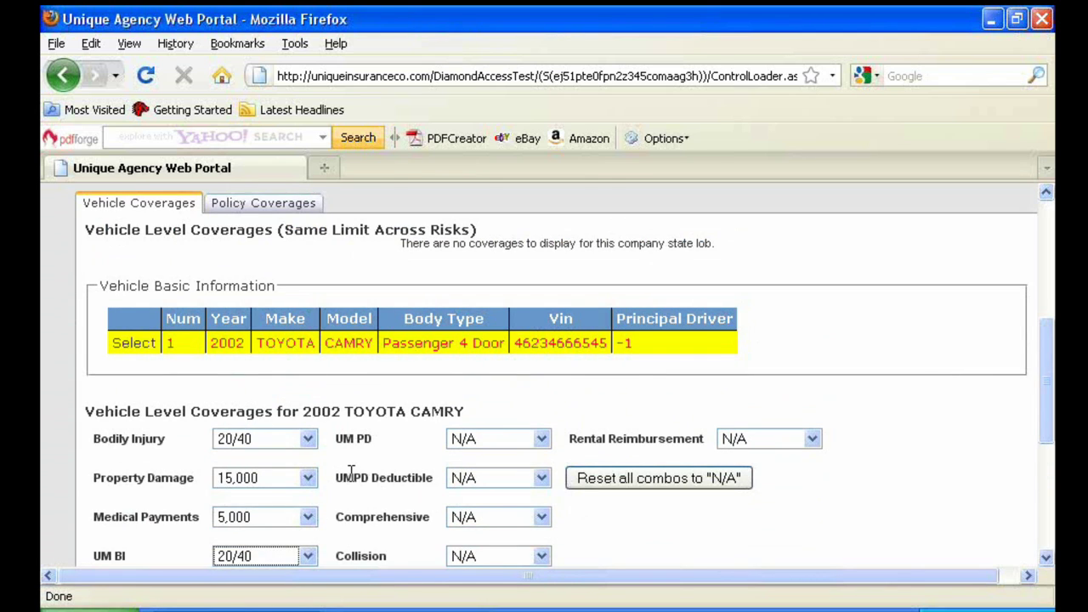
{"action": "scroll", "coordinate": [349, 471], "scroll_direction": "up", "scroll_amount": 4}
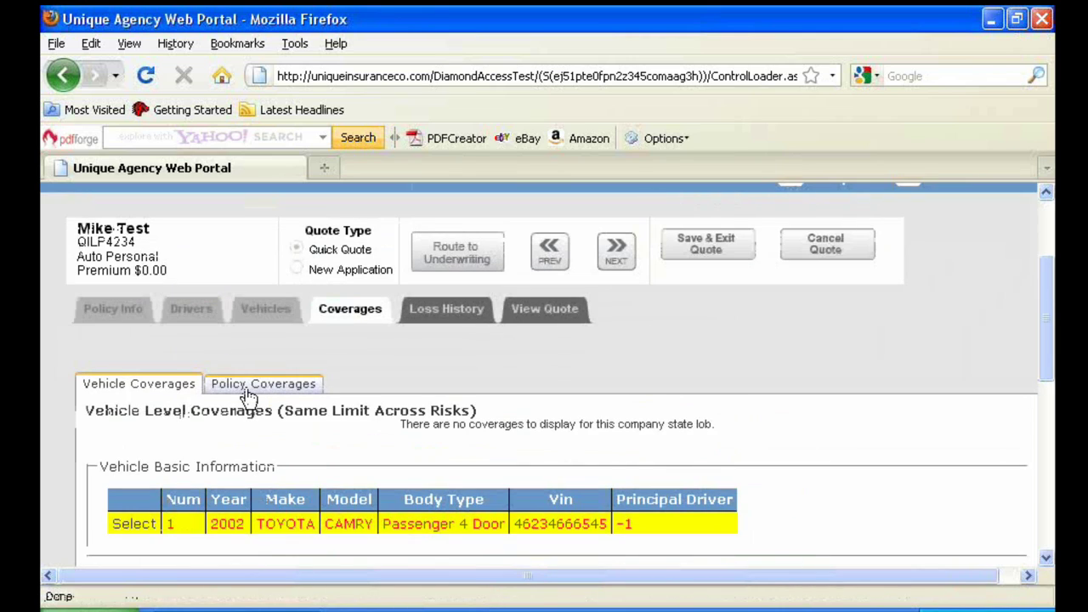
Check the policy-level coverages, return to Vehicle Coverages and advance to Loss History
{"action": "left_click", "coordinate": [249, 393]}
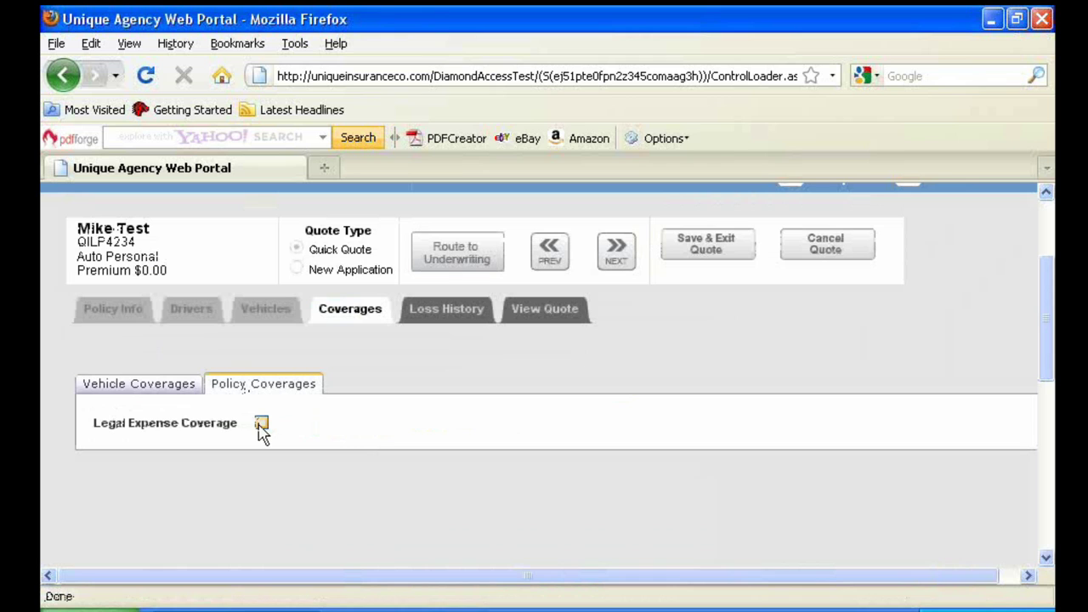
{"action": "left_click", "coordinate": [187, 391]}
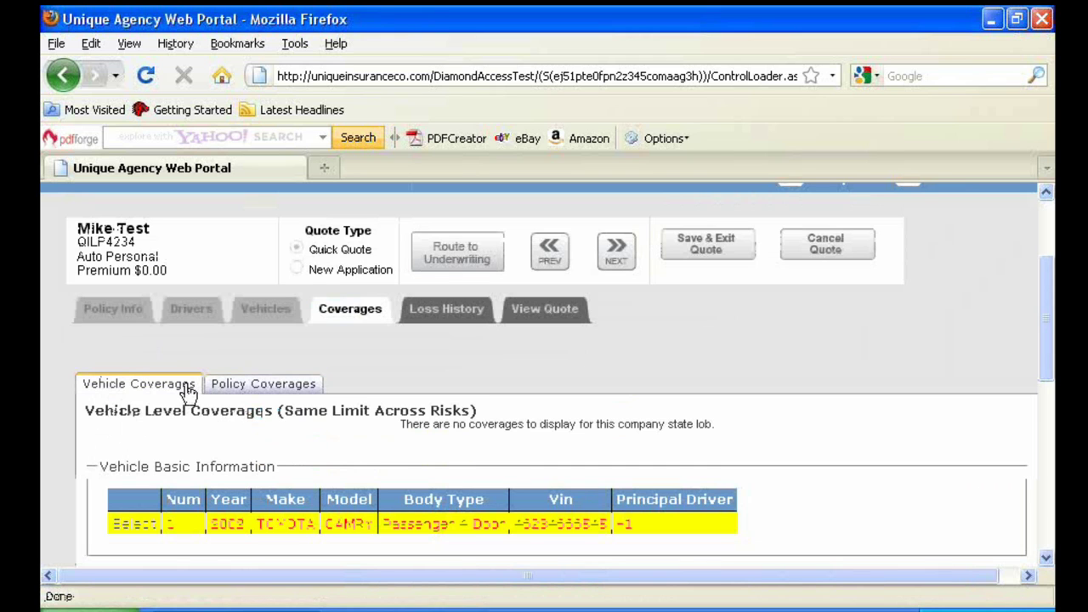
{"action": "left_click", "coordinate": [614, 254]}
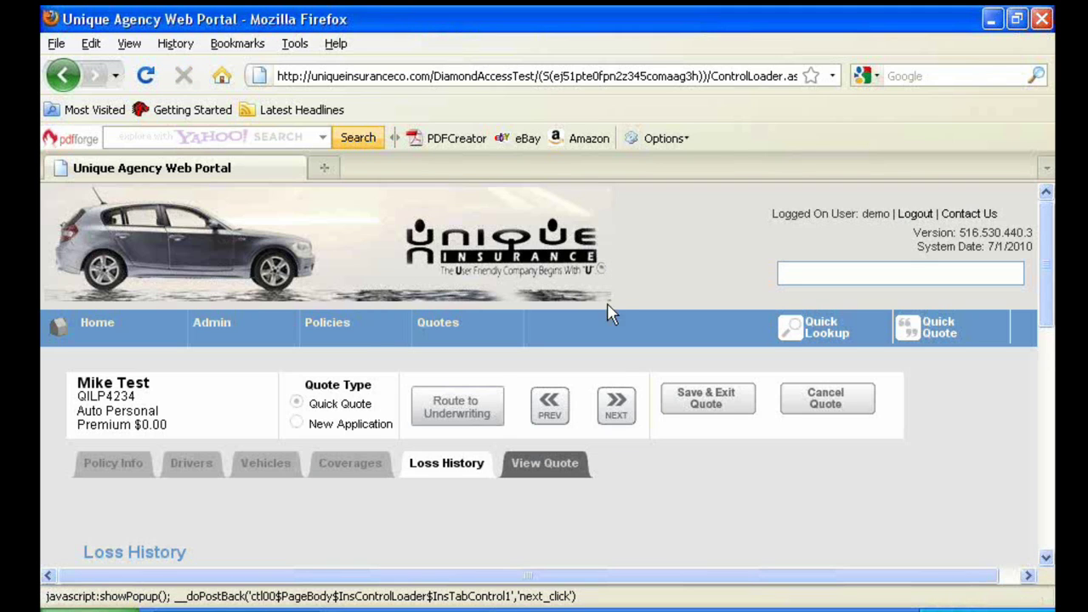
Open the View Quote summary and scroll through the rated quote
{"action": "scroll", "coordinate": [607, 391], "scroll_direction": "down", "scroll_amount": 3}
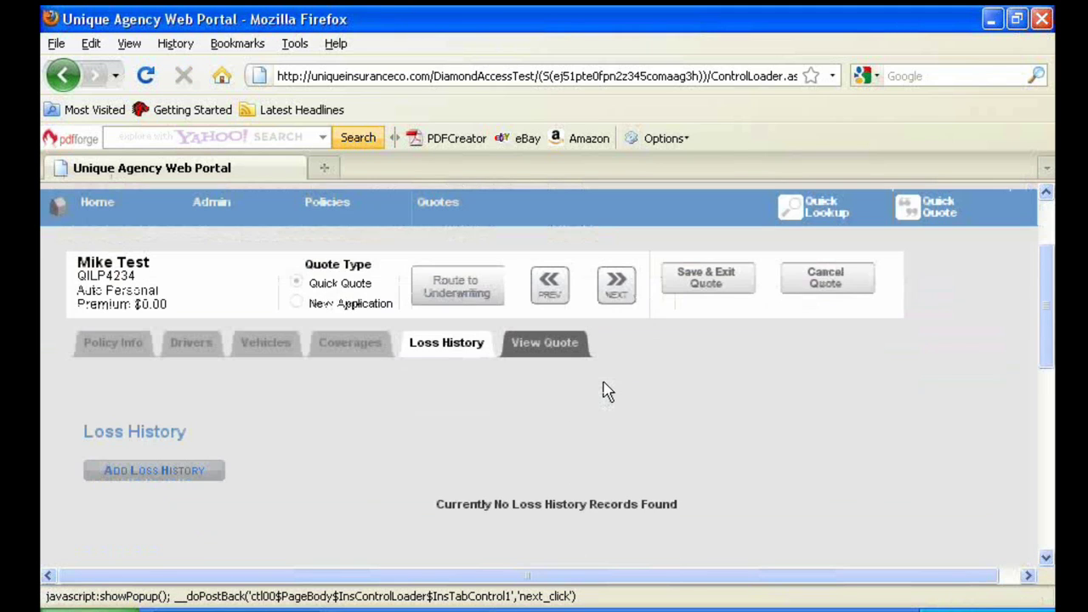
{"action": "left_click", "coordinate": [540, 347]}
{"action": "scroll", "coordinate": [510, 421], "scroll_direction": "down", "scroll_amount": 2}
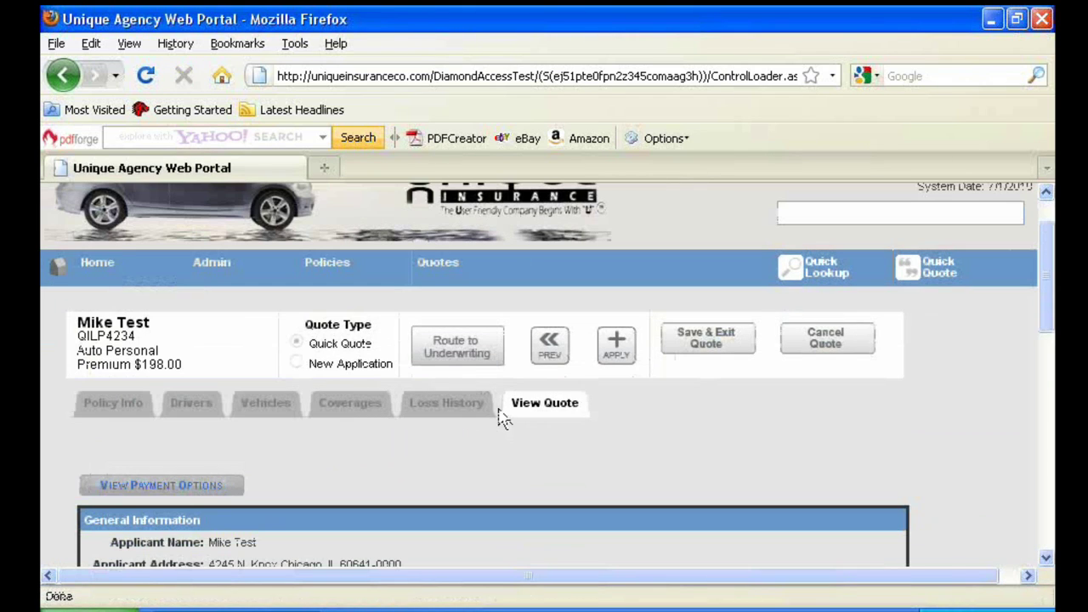
{"action": "scroll", "coordinate": [501, 419], "scroll_direction": "down", "scroll_amount": 2}
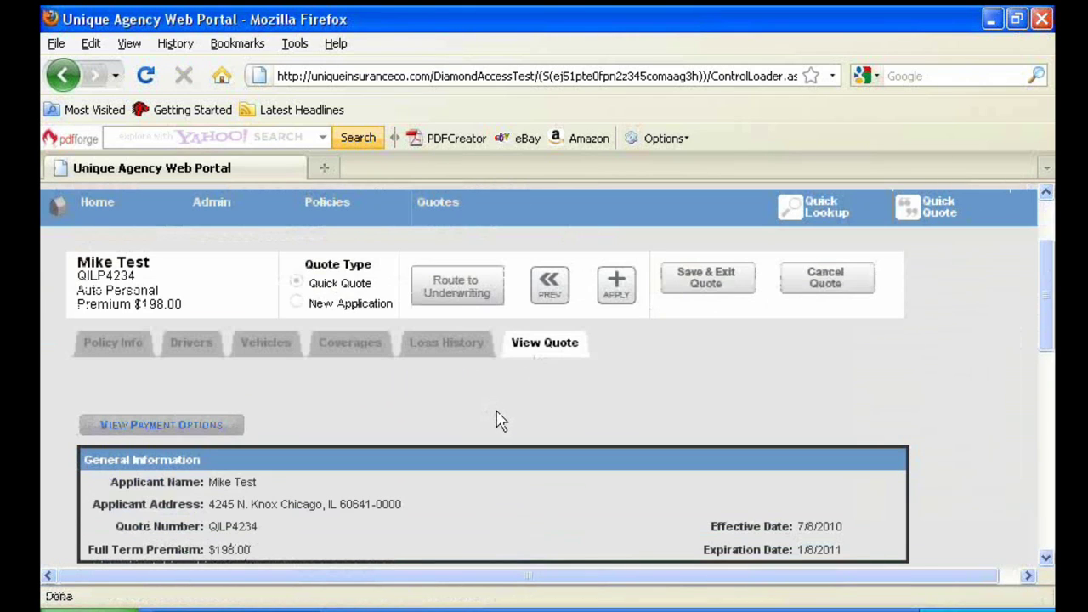
{"action": "scroll", "coordinate": [499, 419], "scroll_direction": "down", "scroll_amount": 4}
{"action": "scroll", "coordinate": [498, 419], "scroll_direction": "down", "scroll_amount": 3}
{"action": "scroll", "coordinate": [499, 419], "scroll_direction": "up", "scroll_amount": 6}
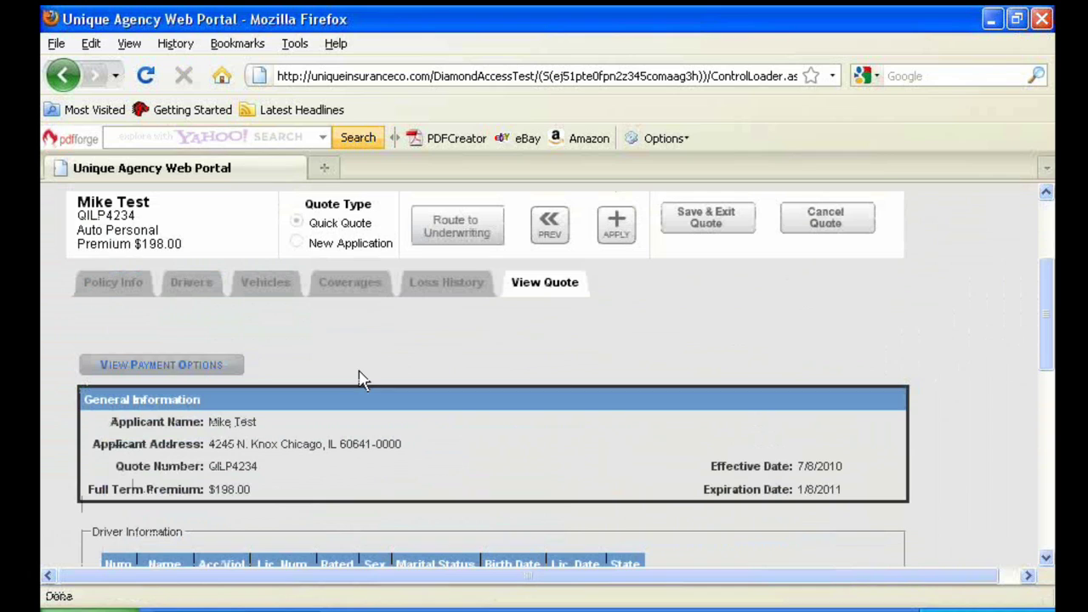
Review the quote's payment plan options, then go back to the $198.00 quote summary
{"action": "left_click", "coordinate": [209, 367]}
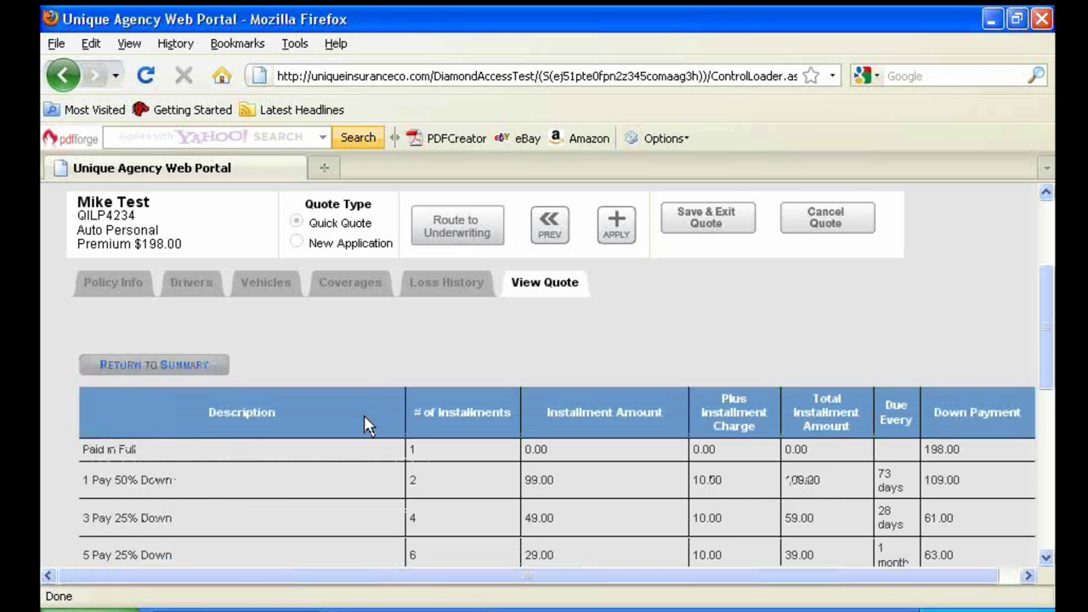
{"action": "scroll", "coordinate": [366, 429], "scroll_direction": "down", "scroll_amount": 2}
{"action": "scroll", "coordinate": [340, 425], "scroll_direction": "up", "scroll_amount": 2}
{"action": "left_click", "coordinate": [175, 366]}
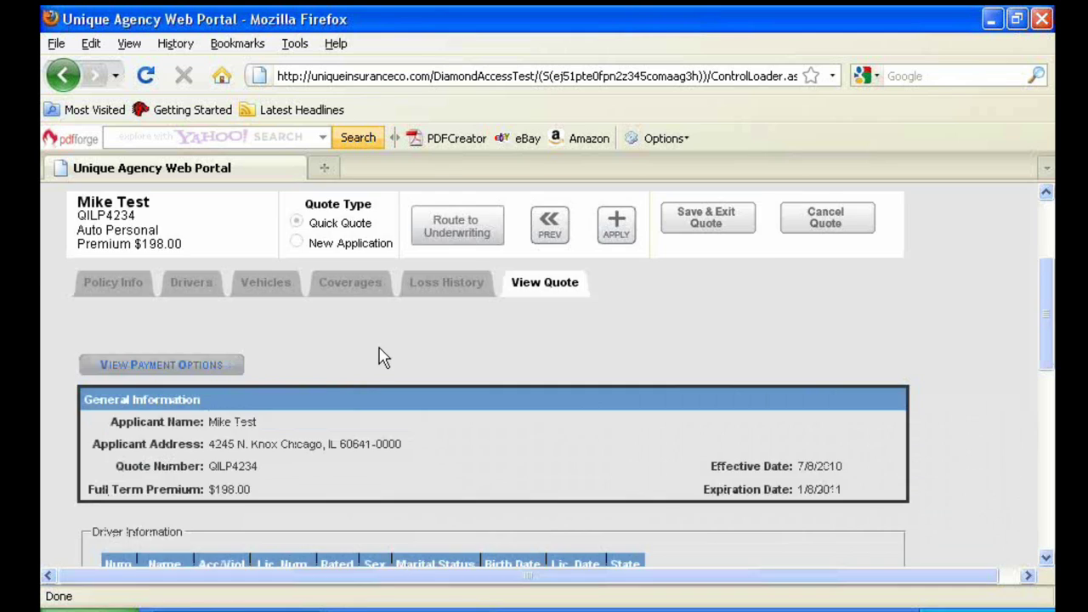
{"action": "scroll", "coordinate": [383, 357], "scroll_direction": "up", "scroll_amount": 4}
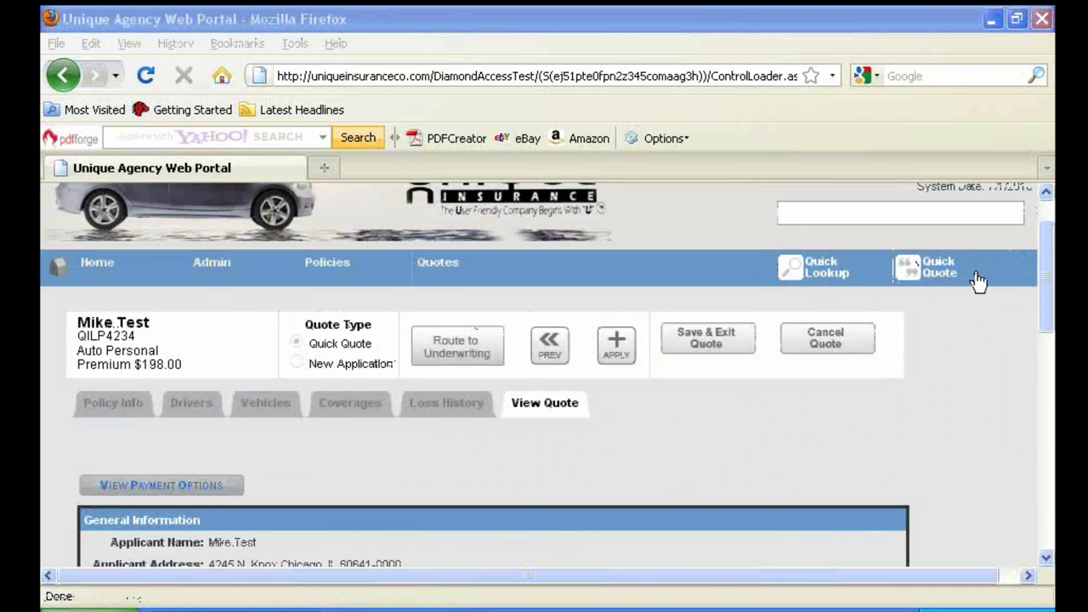
{"action": "mouse_move", "coordinate": [677, 359]}
{"action": "left_mouse_down"}
{"action": "mouse_move", "coordinate": [671, 319]}
{"action": "mouse_move", "coordinate": [746, 311]}
{"action": "mouse_move", "coordinate": [748, 339]}
{"action": "mouse_move", "coordinate": [685, 347]}
{"action": "left_mouse_up"}
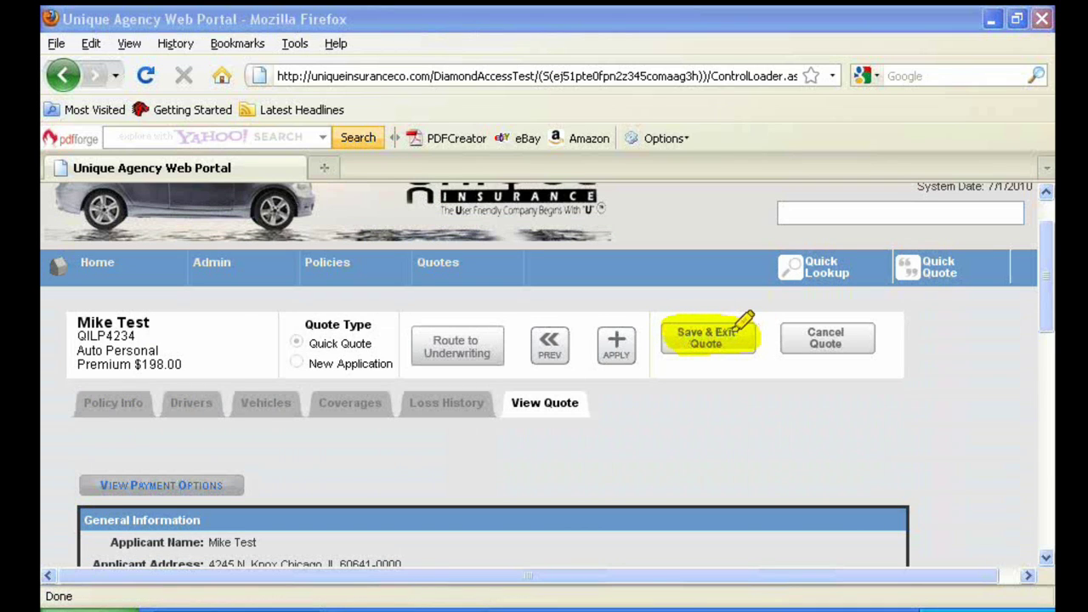
Convert the quote into a New Application with APPLY
{"action": "left_click", "coordinate": [619, 348]}
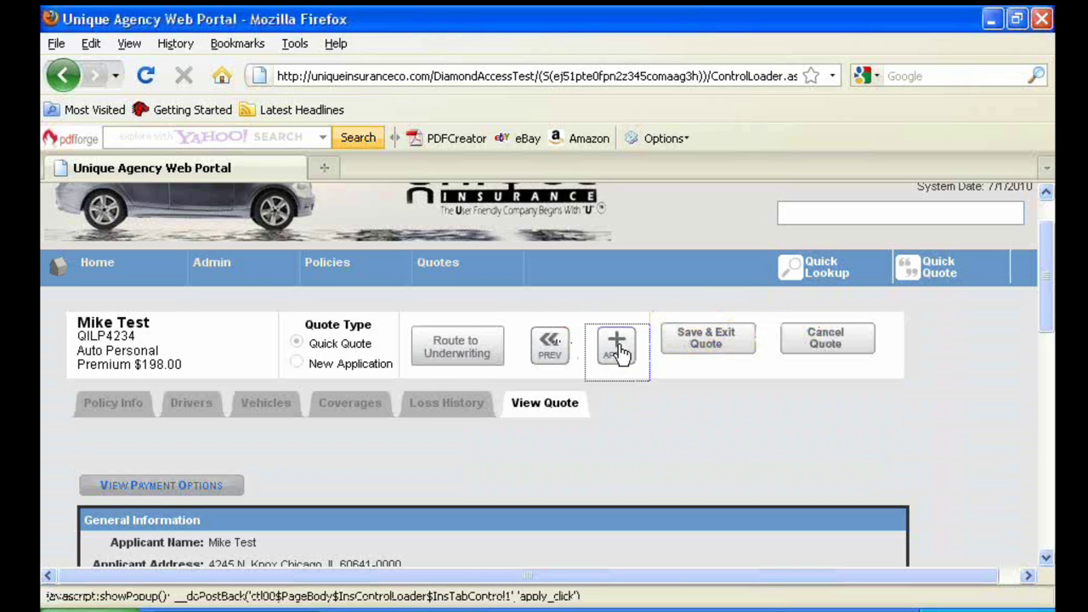
{"action": "scroll", "coordinate": [328, 430], "scroll_direction": "down", "scroll_amount": 3}
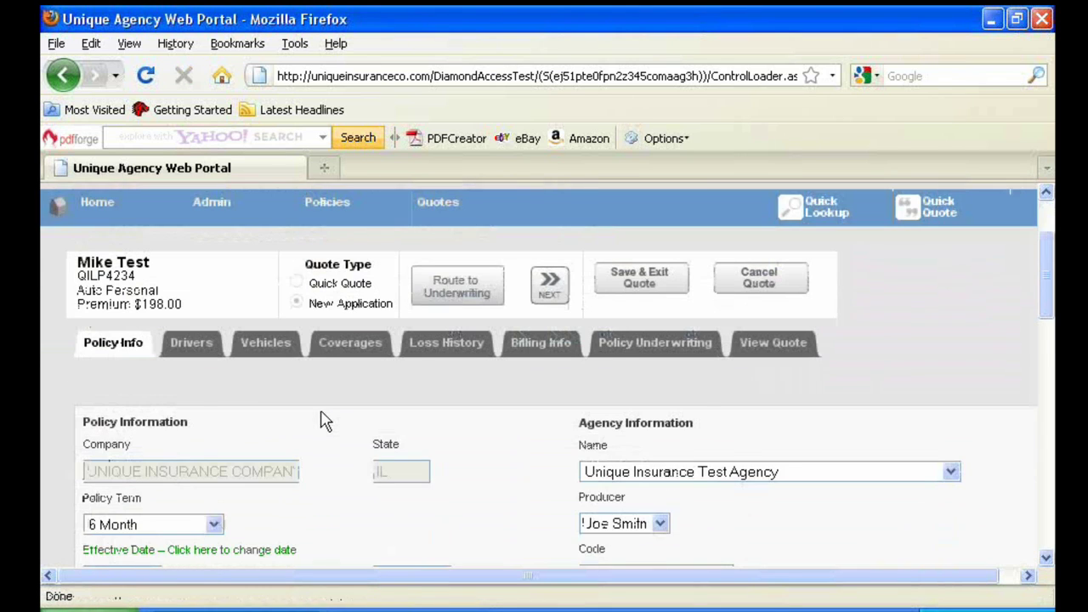
{"action": "scroll", "coordinate": [323, 415], "scroll_direction": "down", "scroll_amount": 1}
{"action": "scroll", "coordinate": [318, 399], "scroll_direction": "down", "scroll_amount": 6}
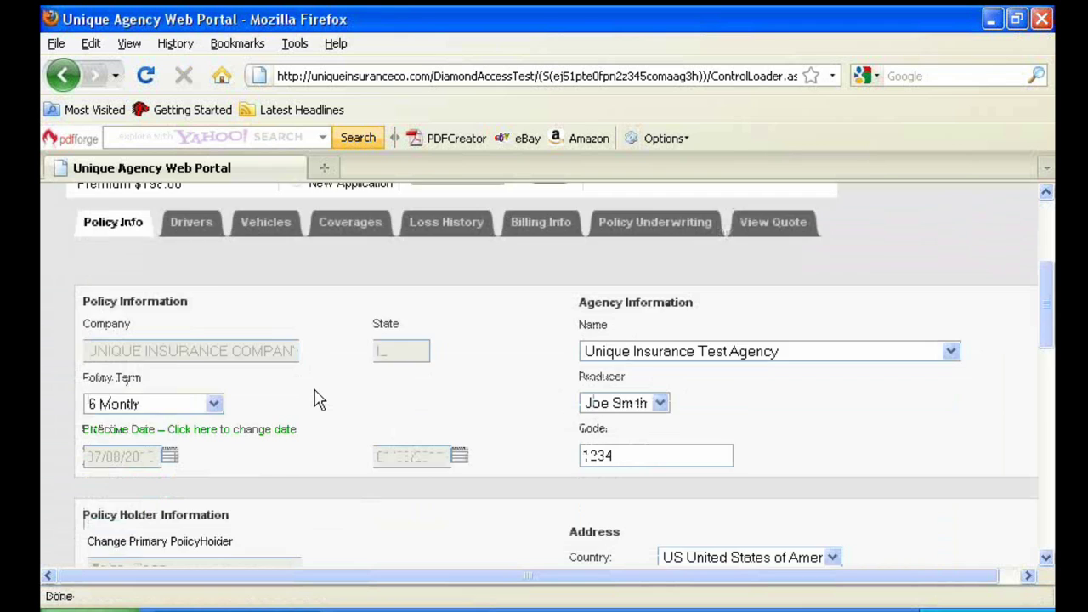
{"action": "scroll", "coordinate": [319, 400], "scroll_direction": "up", "scroll_amount": 10}
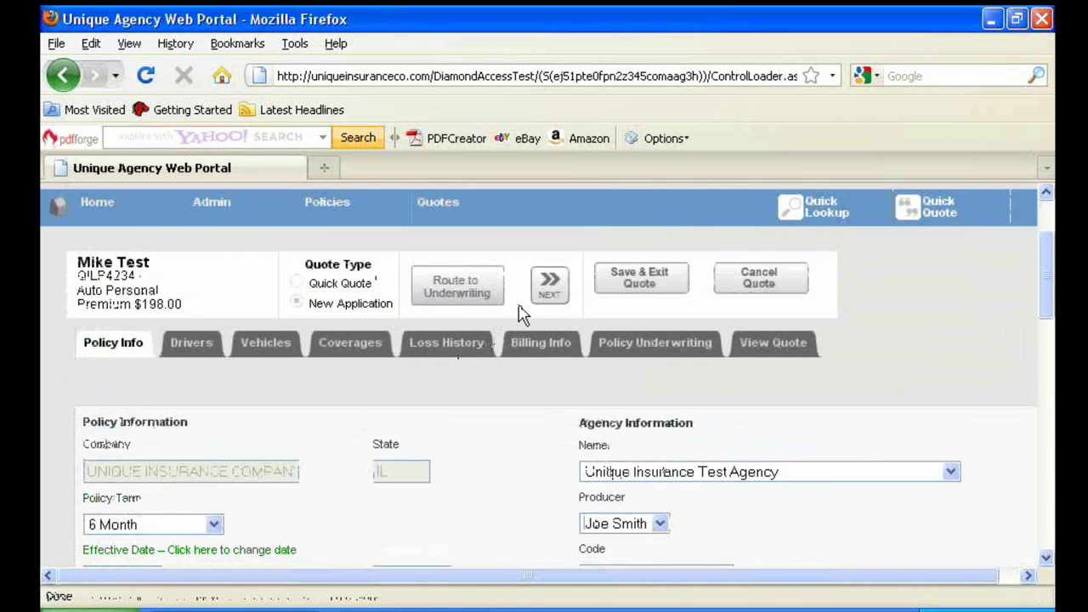
Advance through Drivers, Vehicles, Coverages and Loss History to Billing Information
{"action": "left_click", "coordinate": [550, 293]}
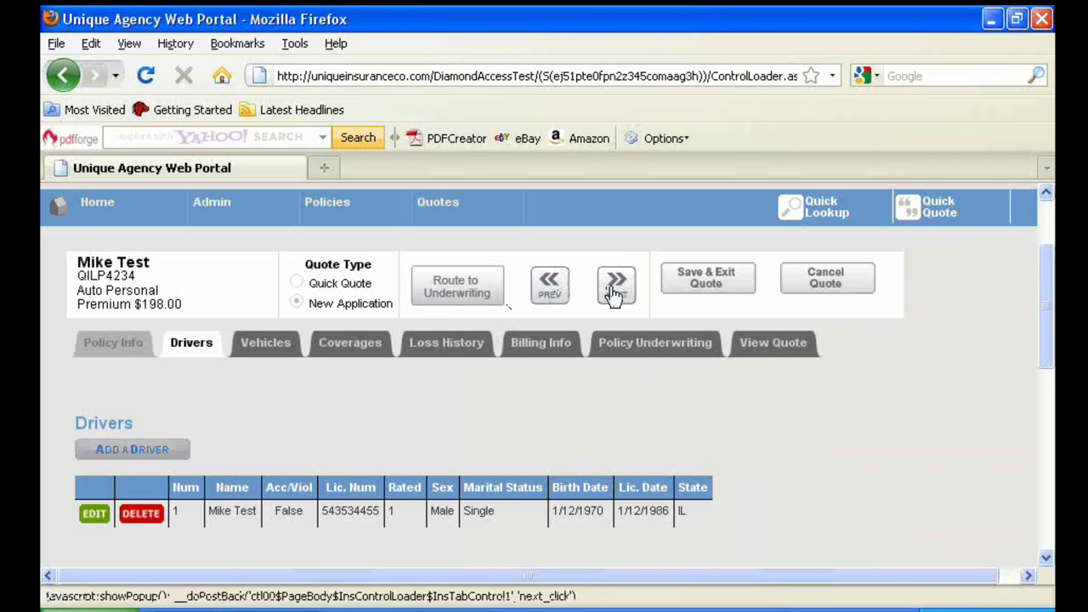
{"action": "left_click", "coordinate": [613, 294]}
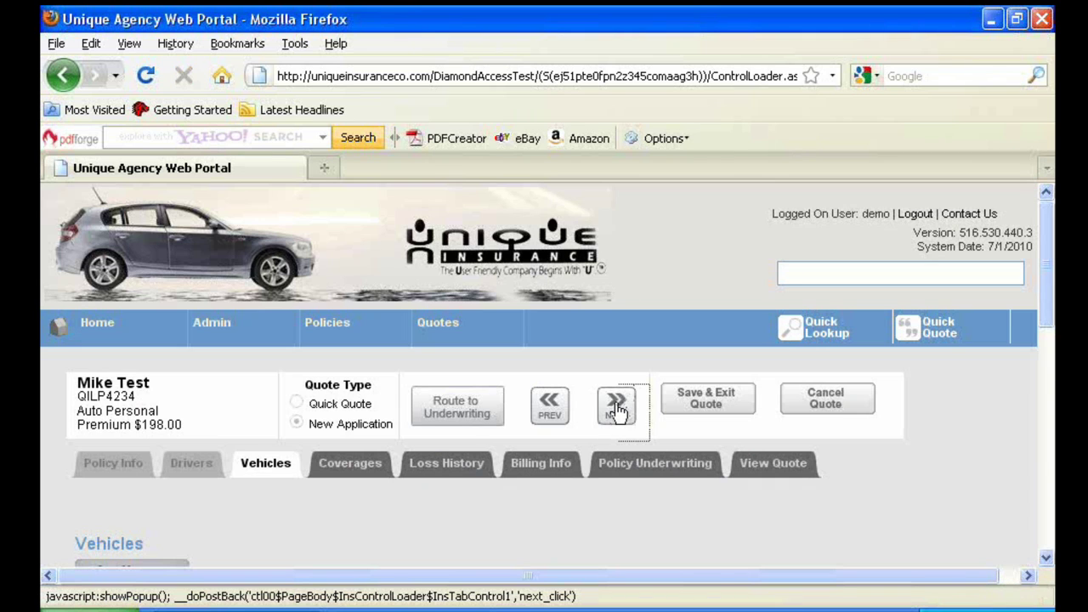
{"action": "left_click", "coordinate": [617, 408]}
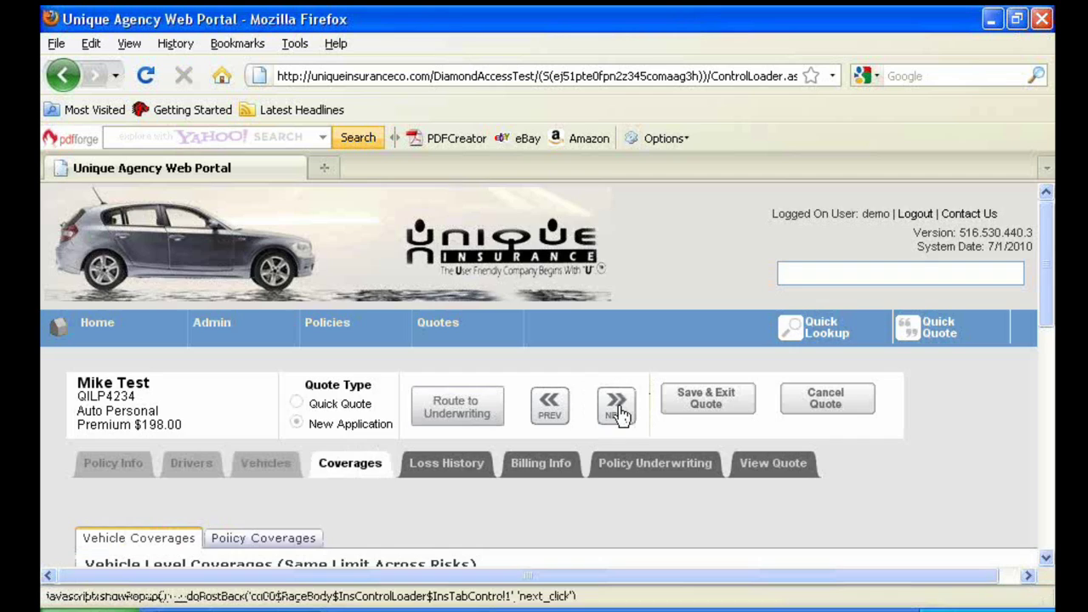
{"action": "left_click", "coordinate": [619, 407]}
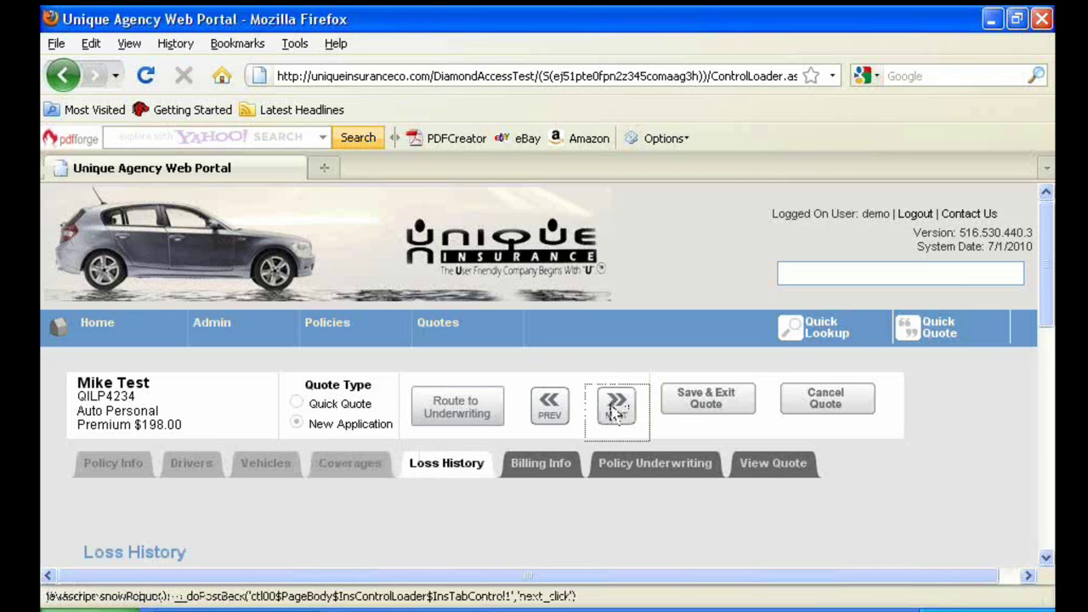
{"action": "left_click", "coordinate": [613, 409]}
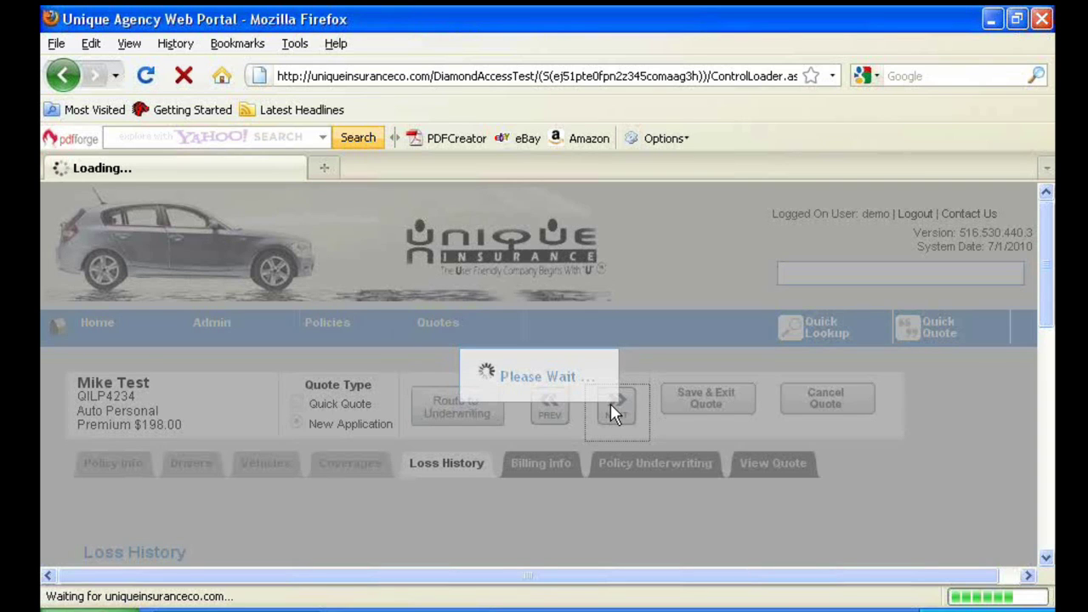
Set billing to Direct Bill with the 5 Pay 18% Down plan, billed to the insured
{"action": "scroll", "coordinate": [586, 403], "scroll_direction": "down", "scroll_amount": 2}
{"action": "scroll", "coordinate": [586, 404], "scroll_direction": "down", "scroll_amount": 1}
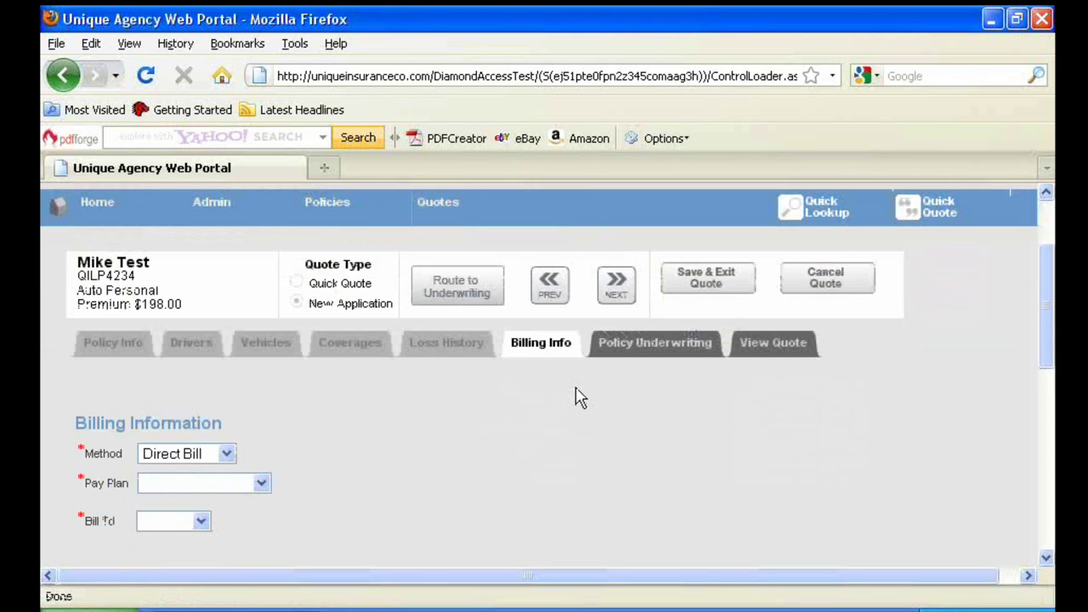
{"action": "left_click", "coordinate": [228, 456]}
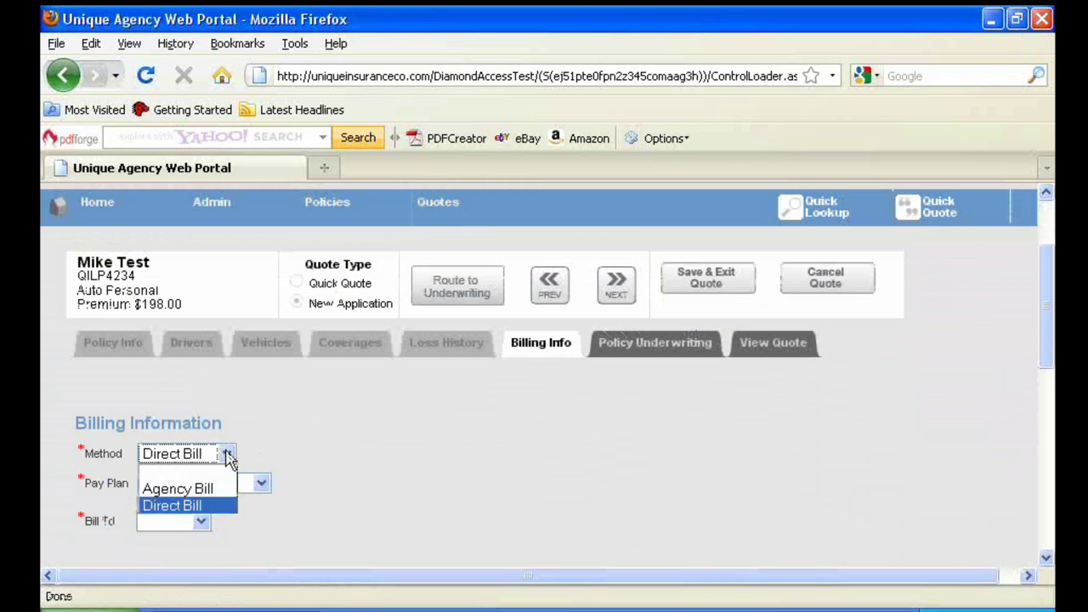
{"action": "left_click", "coordinate": [228, 457]}
{"action": "left_click", "coordinate": [262, 485]}
{"action": "left_click", "coordinate": [241, 603]}
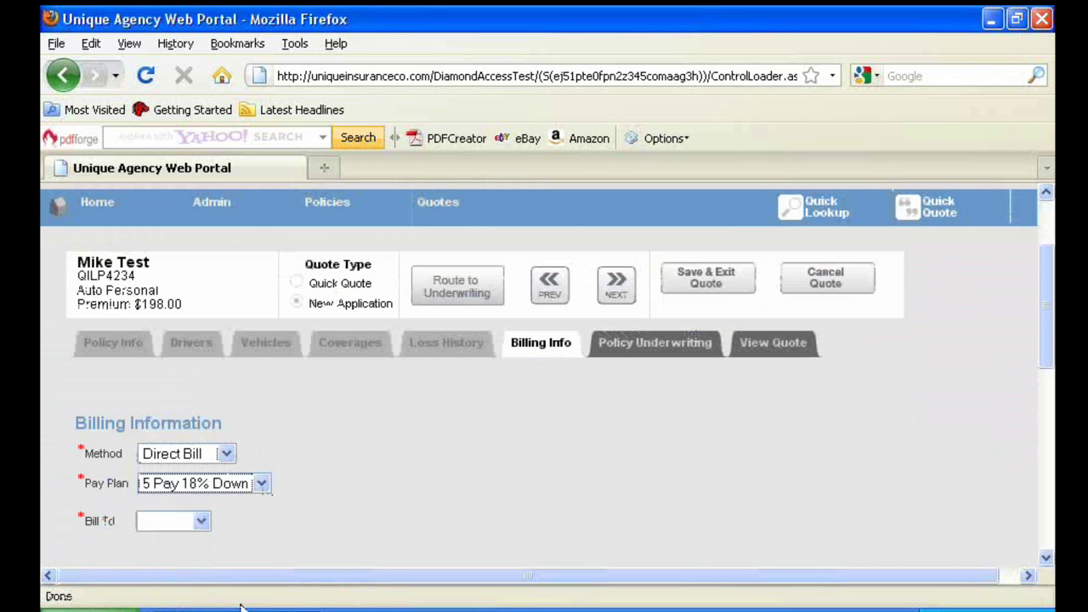
{"action": "left_click", "coordinate": [202, 521]}
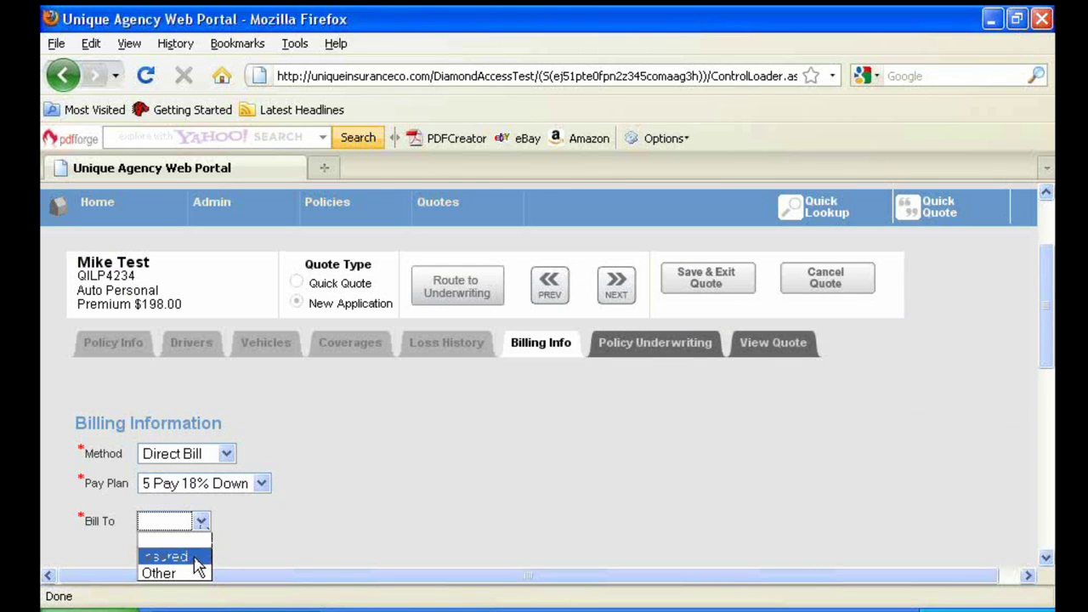
{"action": "left_click", "coordinate": [195, 557]}
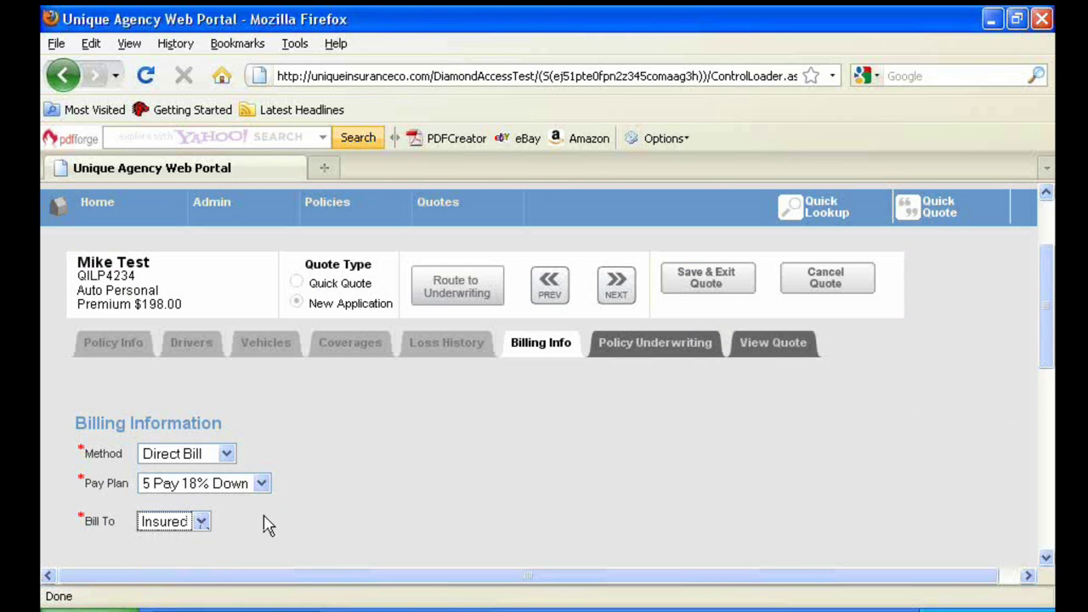
Answer Yes to underwriting questions 1–2 and No to questions 3–5
{"action": "left_click", "coordinate": [615, 287]}
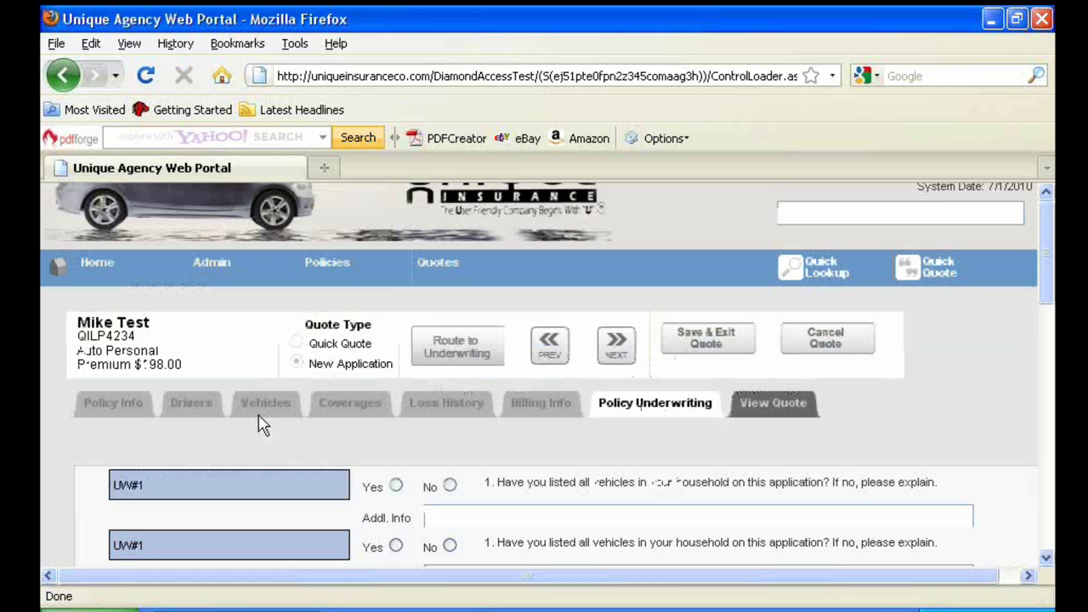
{"action": "scroll", "coordinate": [260, 425], "scroll_direction": "down", "scroll_amount": 3}
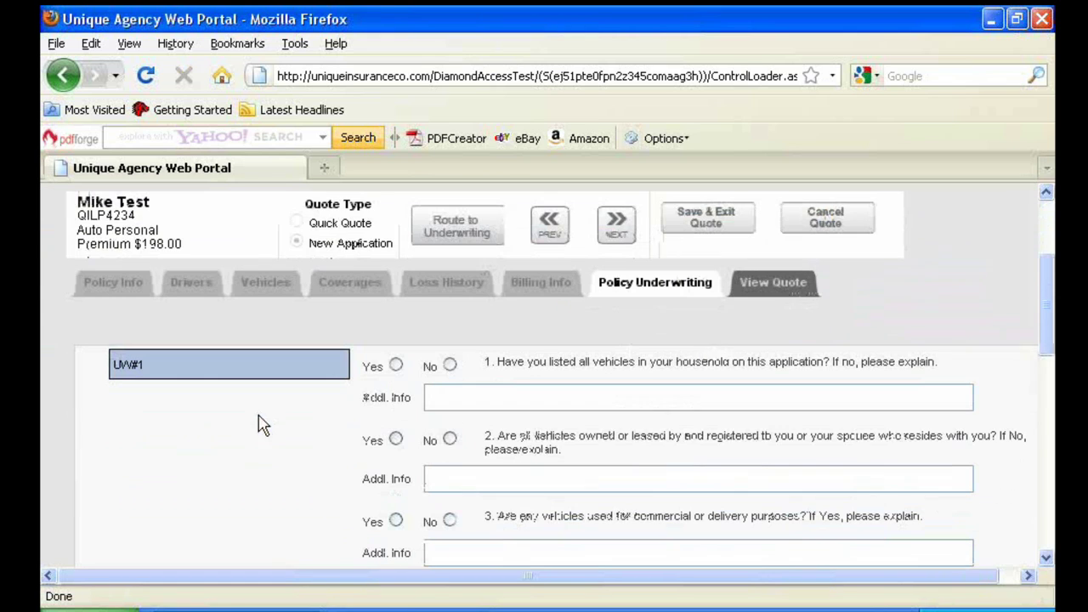
{"action": "left_click", "coordinate": [396, 366]}
{"action": "left_click", "coordinate": [395, 440]}
{"action": "scroll", "coordinate": [400, 442], "scroll_direction": "down", "scroll_amount": 3}
{"action": "left_click", "coordinate": [450, 399]}
{"action": "left_click", "coordinate": [450, 476]}
{"action": "left_click", "coordinate": [449, 549]}
Answer No to underwriting questions 6–9 and continue to the quote summary
{"action": "scroll", "coordinate": [450, 544], "scroll_direction": "down", "scroll_amount": 3}
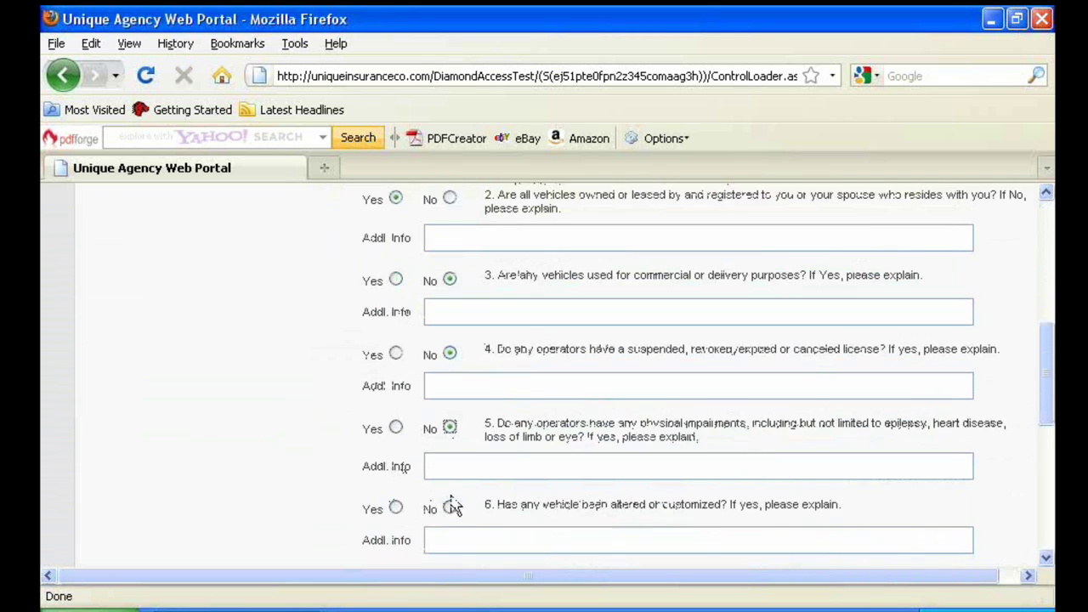
{"action": "left_click", "coordinate": [450, 508]}
{"action": "scroll", "coordinate": [450, 510], "scroll_direction": "down", "scroll_amount": 3}
{"action": "left_click", "coordinate": [450, 540]}
{"action": "left_click", "coordinate": [450, 460]}
{"action": "scroll", "coordinate": [451, 482], "scroll_direction": "down", "scroll_amount": 3}
{"action": "left_click", "coordinate": [447, 495]}
{"action": "scroll", "coordinate": [450, 507], "scroll_direction": "down", "scroll_amount": 3}
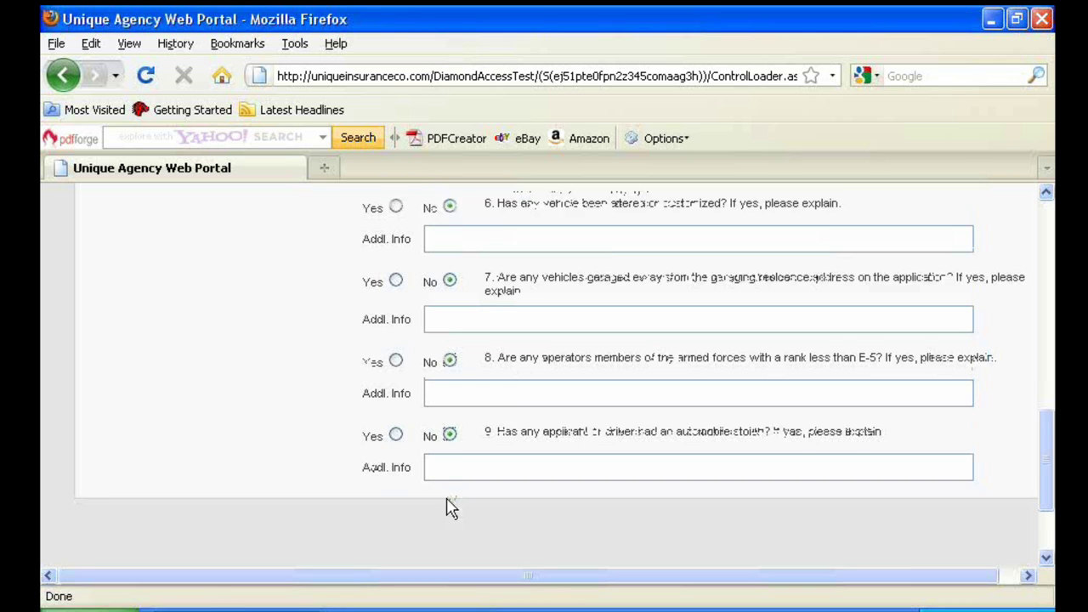
{"action": "left_click", "coordinate": [615, 548]}
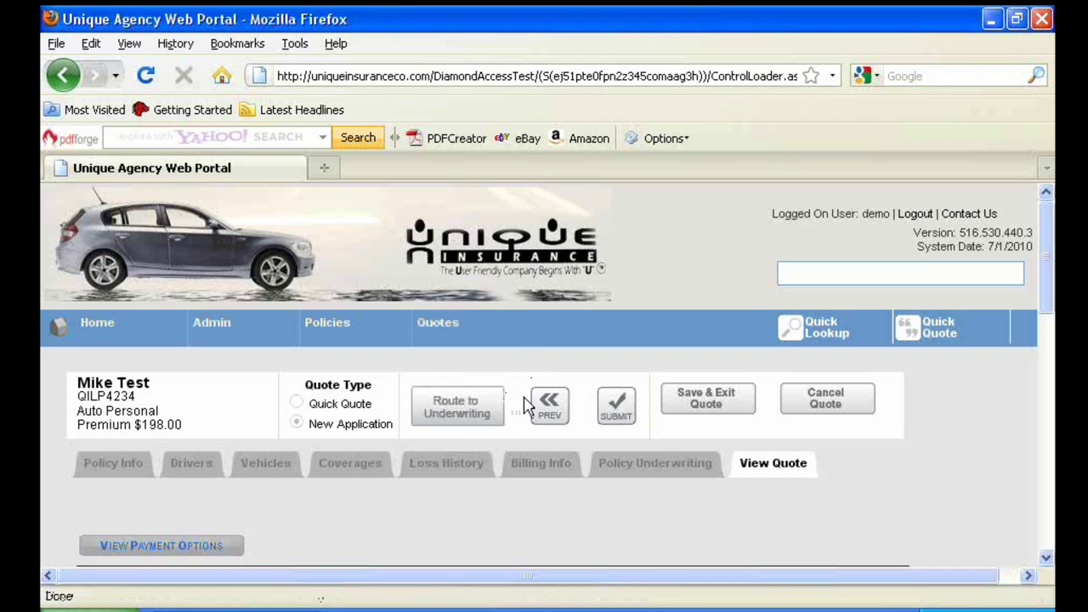
Submit the application for issuance
{"action": "scroll", "coordinate": [525, 407], "scroll_direction": "down", "scroll_amount": 3}
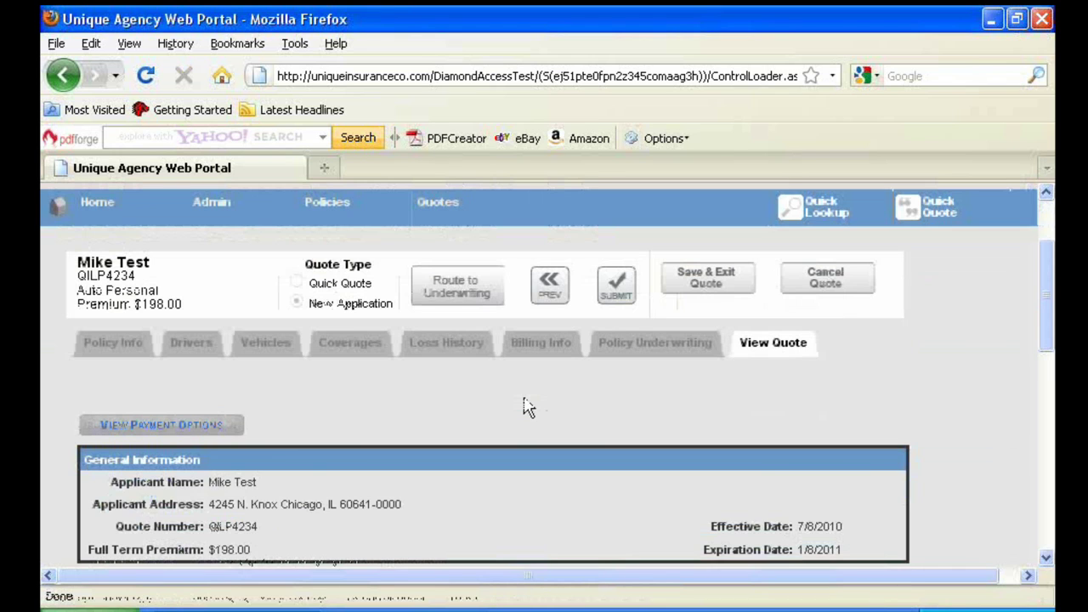
{"action": "scroll", "coordinate": [524, 406], "scroll_direction": "down", "scroll_amount": 3}
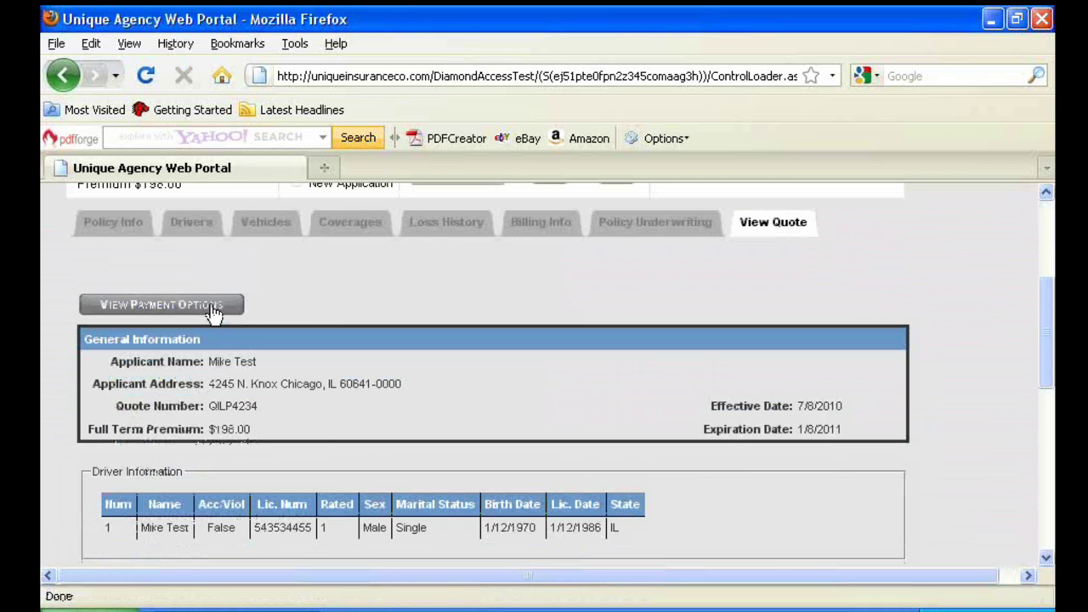
{"action": "scroll", "coordinate": [420, 322], "scroll_direction": "up", "scroll_amount": 3}
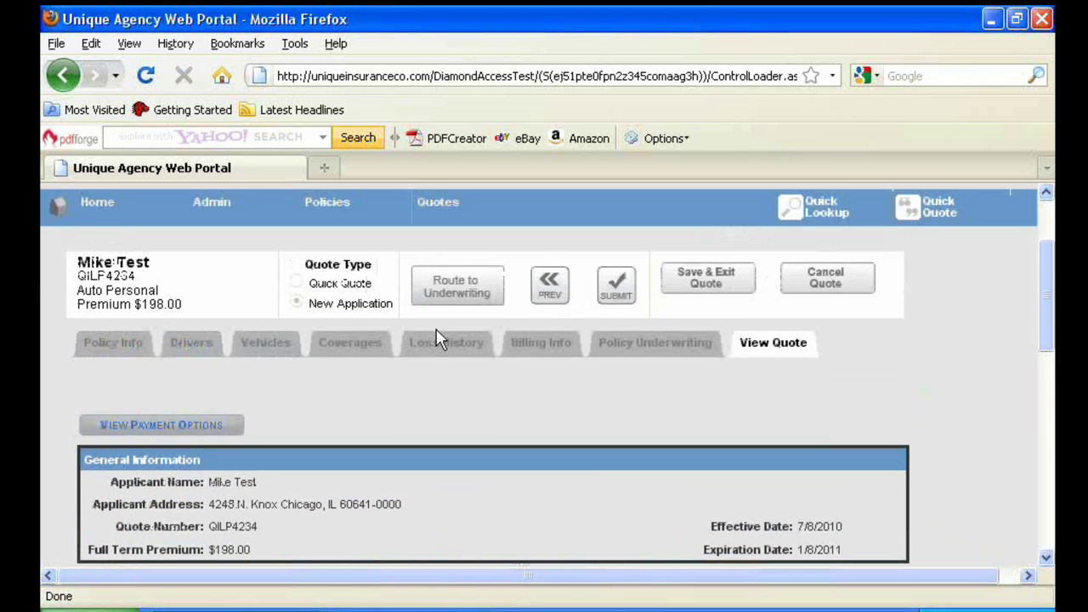
{"action": "scroll", "coordinate": [436, 330], "scroll_direction": "up", "scroll_amount": 2}
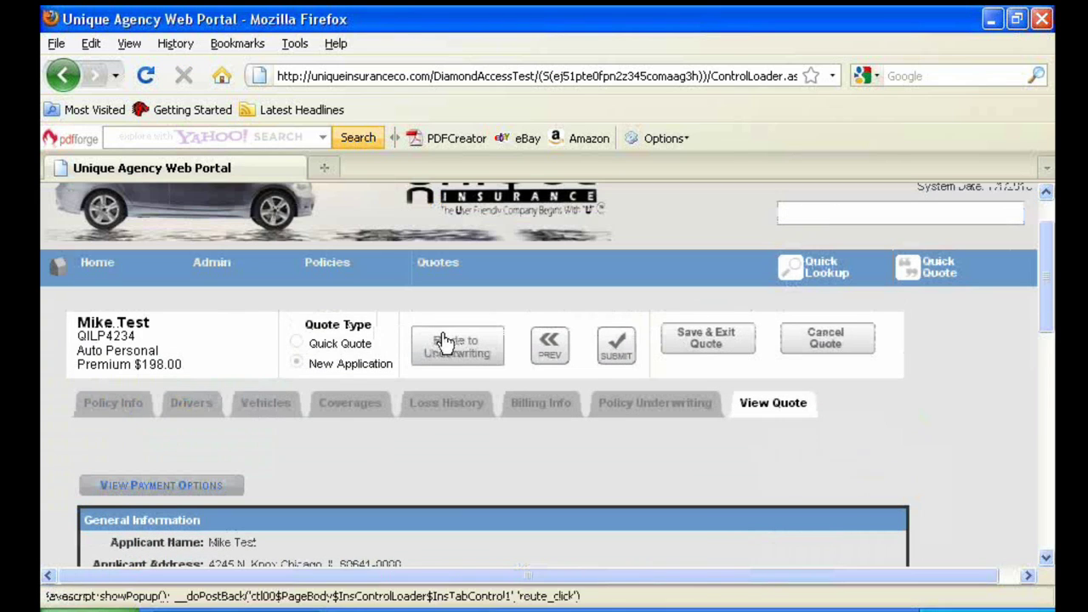
{"action": "left_click", "coordinate": [618, 353]}
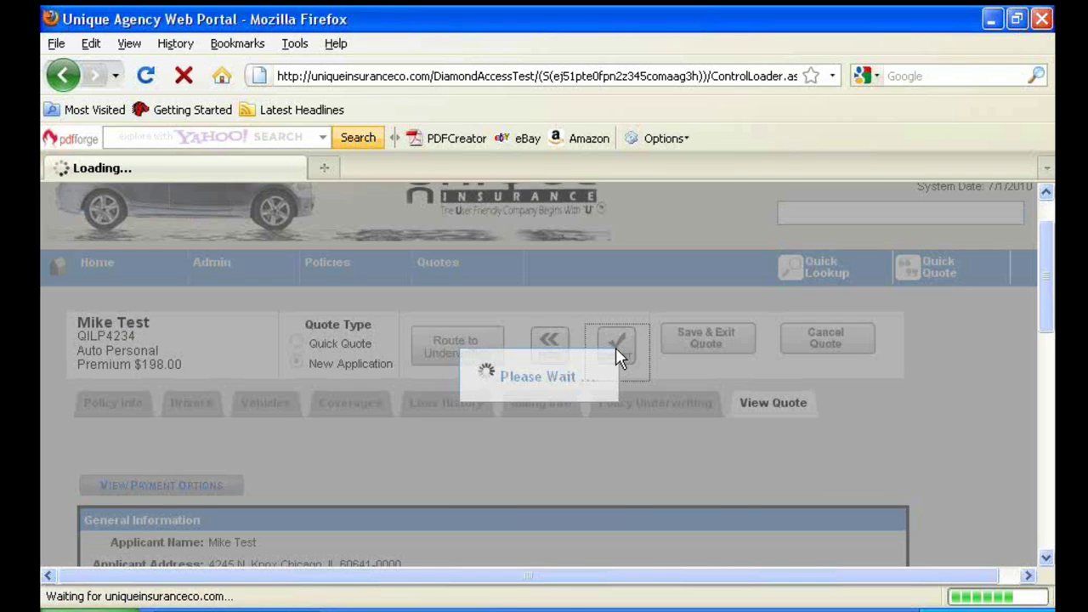
Apply a 48.00 down payment with Agency EFT as the payment method
{"action": "scroll", "coordinate": [357, 393], "scroll_direction": "down", "scroll_amount": 2}
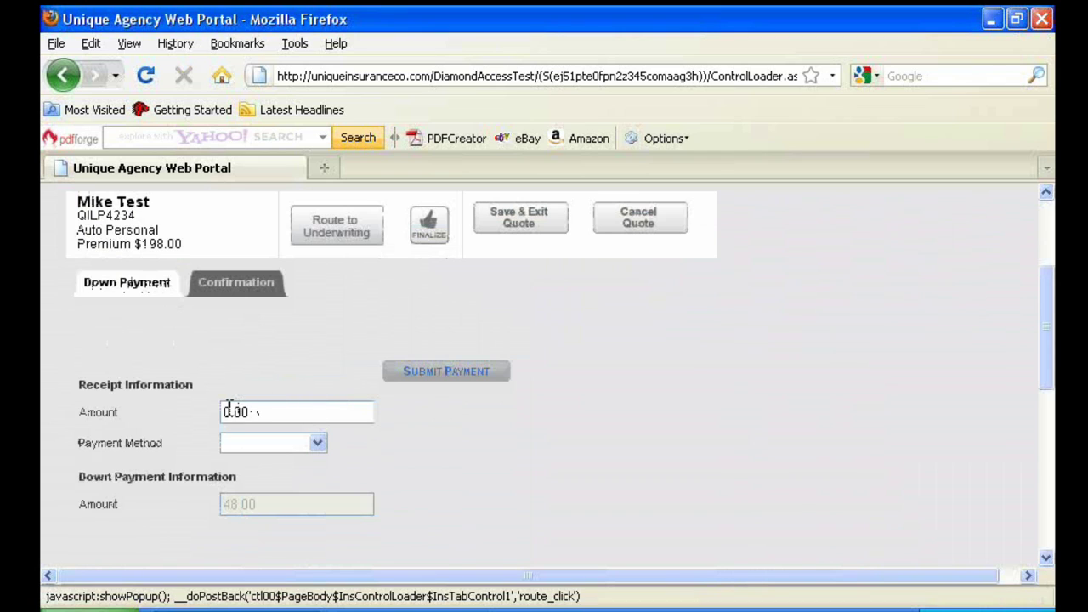
{"action": "key", "text": "ctrl+shift+d"}
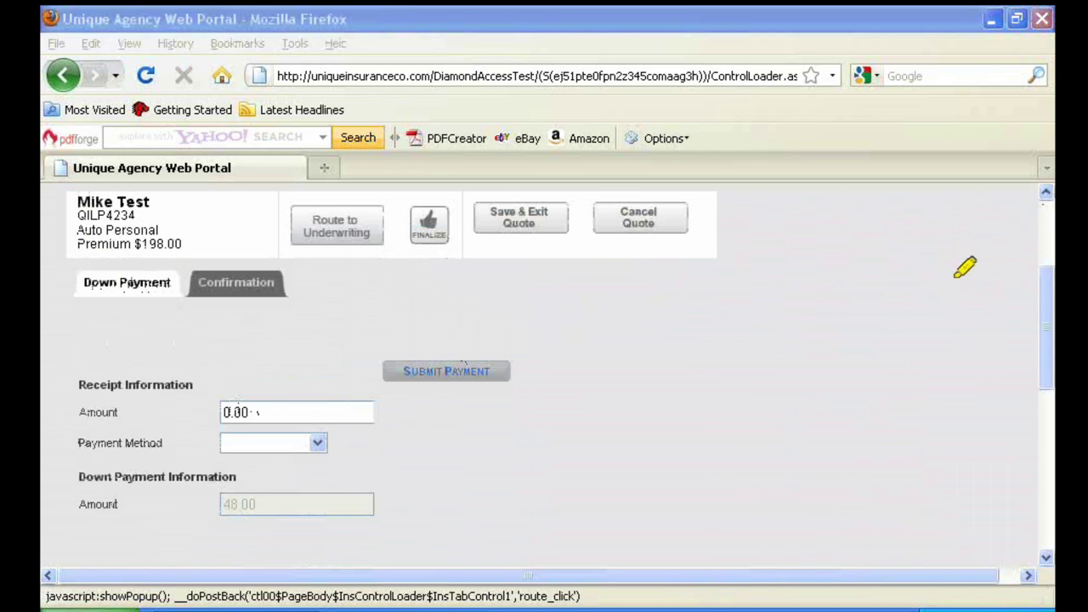
{"action": "mouse_move", "coordinate": [222, 507]}
{"action": "left_mouse_down"}
{"action": "mouse_move", "coordinate": [265, 502]}
{"action": "mouse_move", "coordinate": [229, 497]}
{"action": "left_mouse_up"}
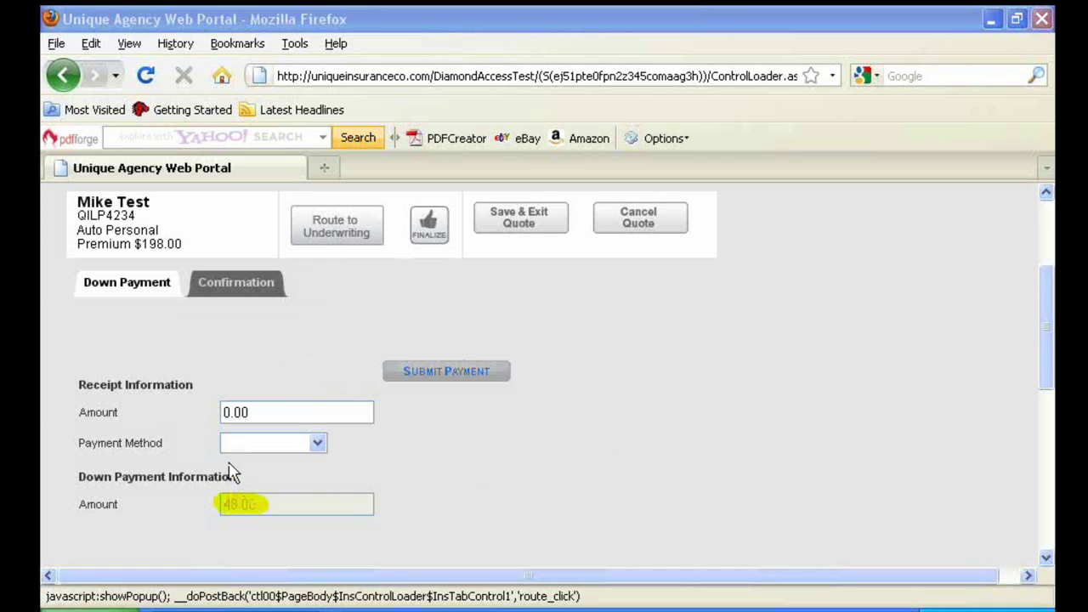
{"action": "left_click", "coordinate": [230, 410]}
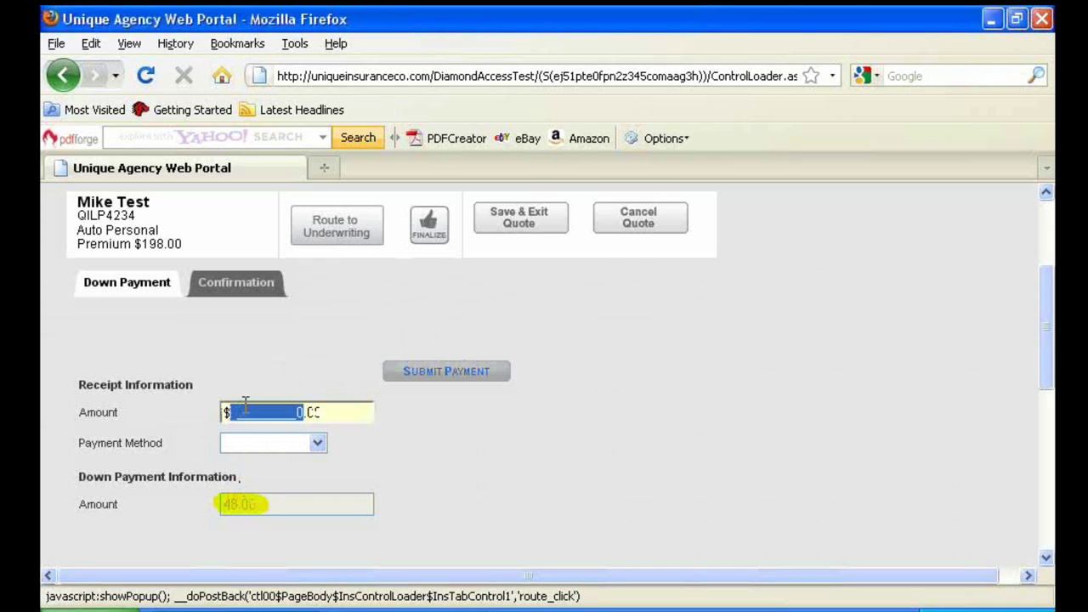
{"action": "type", "text": "48"}
{"action": "left_click", "coordinate": [317, 442]}
{"action": "left_click", "coordinate": [306, 479]}
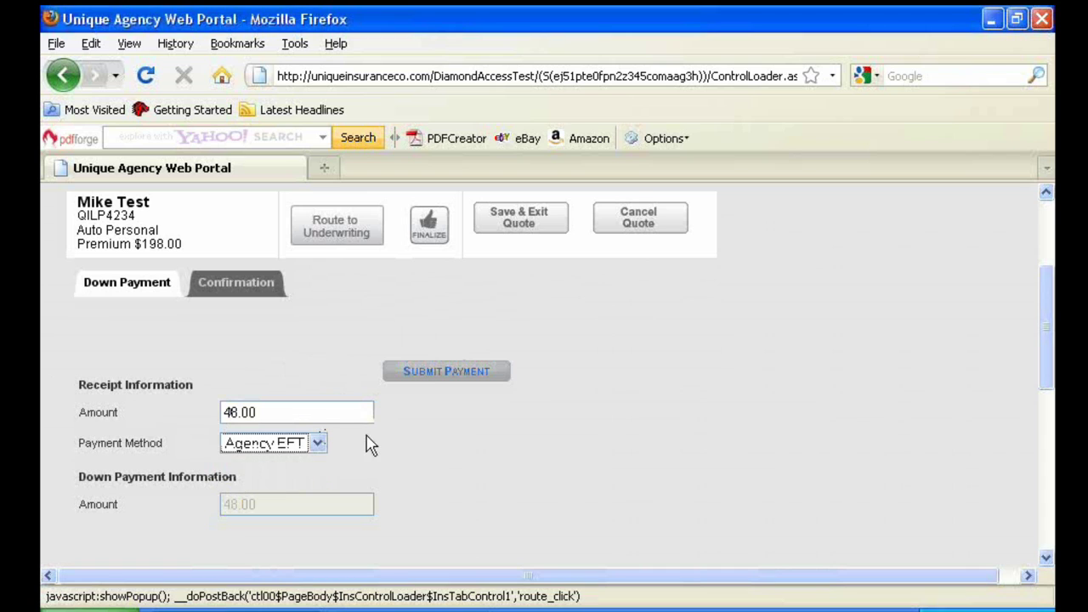
{"action": "left_click", "coordinate": [432, 374]}
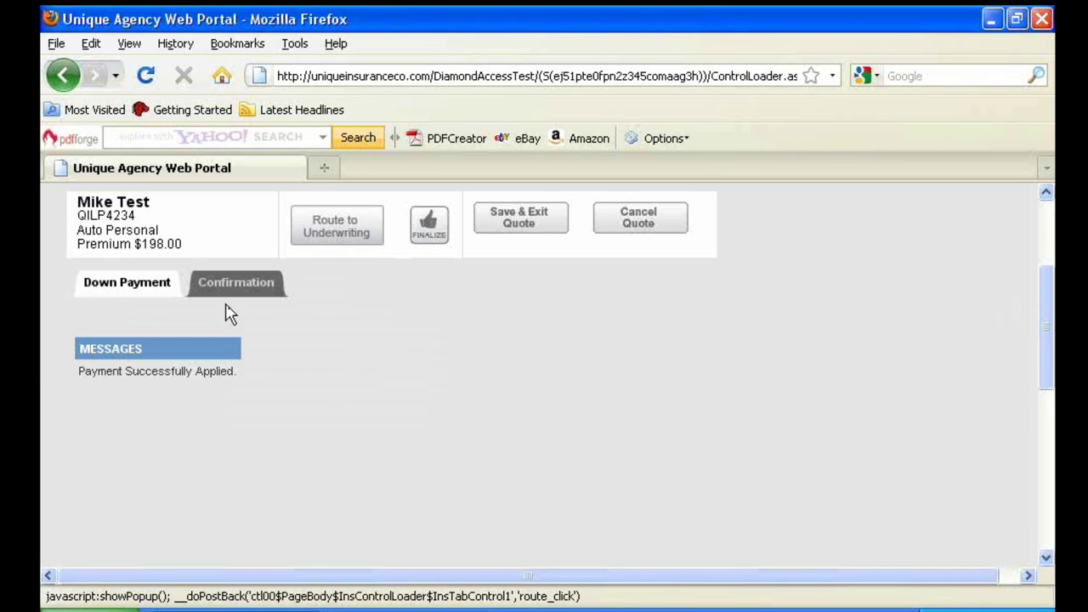
Open policy ILP3000742 from the Confirmation tab and review its Future status, effective 07/08/2010
{"action": "left_click", "coordinate": [225, 291]}
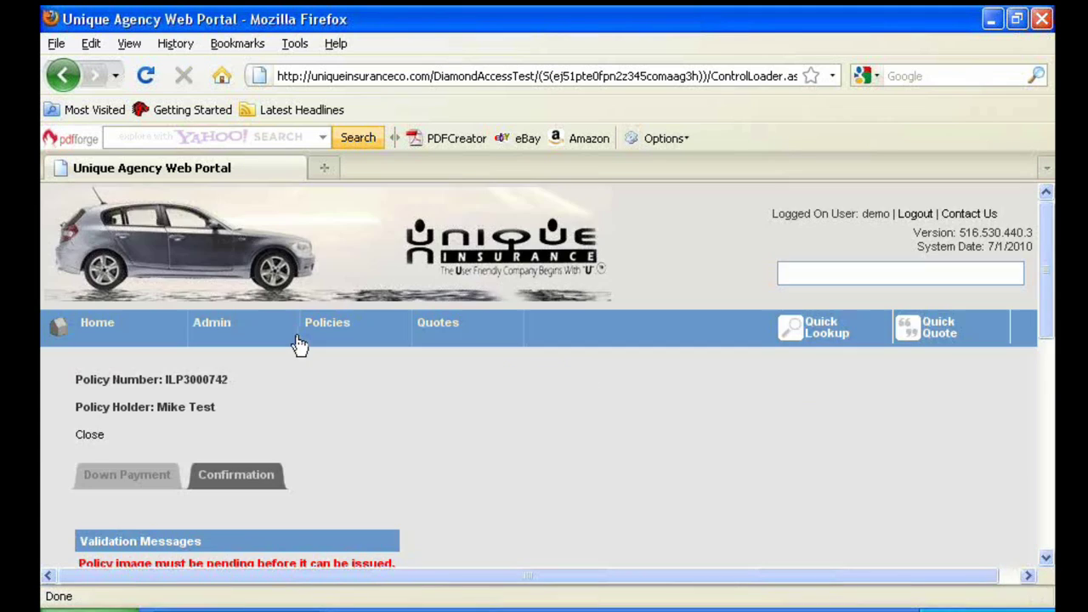
{"action": "scroll", "coordinate": [308, 415], "scroll_direction": "down", "scroll_amount": 1}
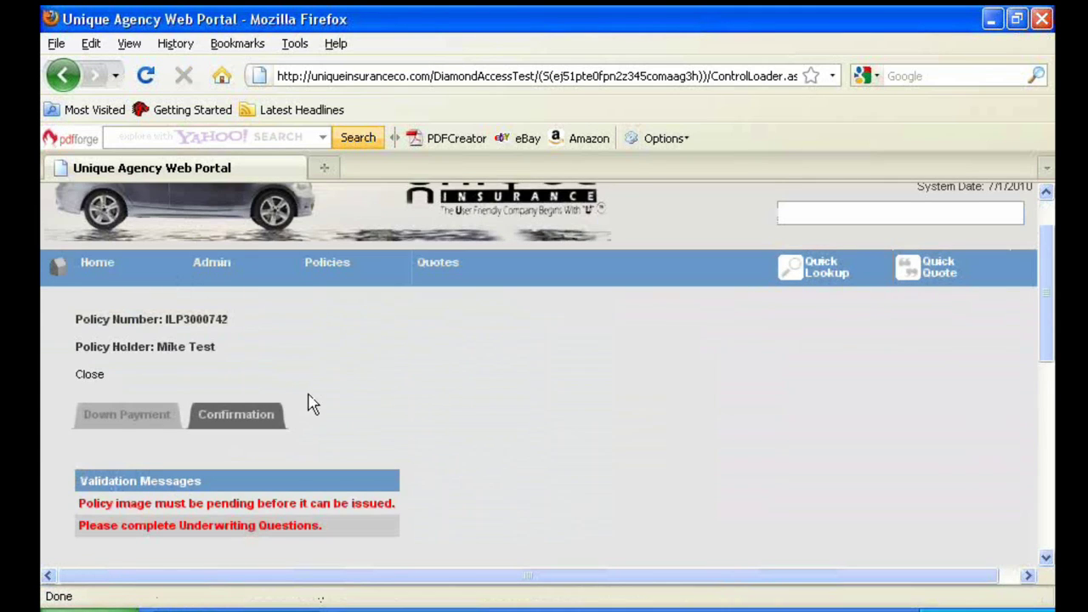
{"action": "scroll", "coordinate": [309, 408], "scroll_direction": "down", "scroll_amount": 3}
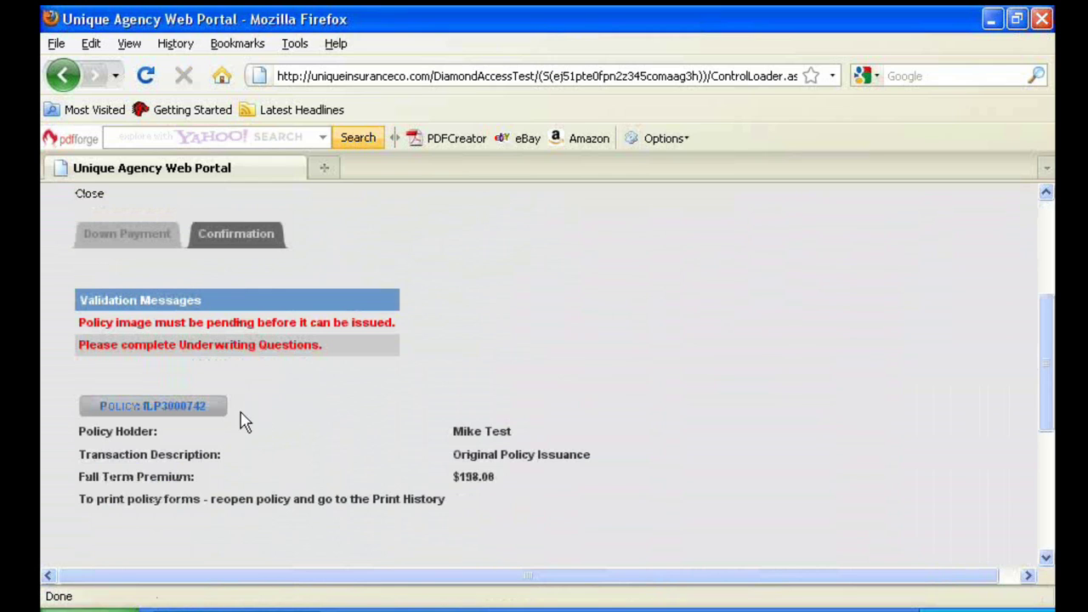
{"action": "left_click", "coordinate": [204, 417]}
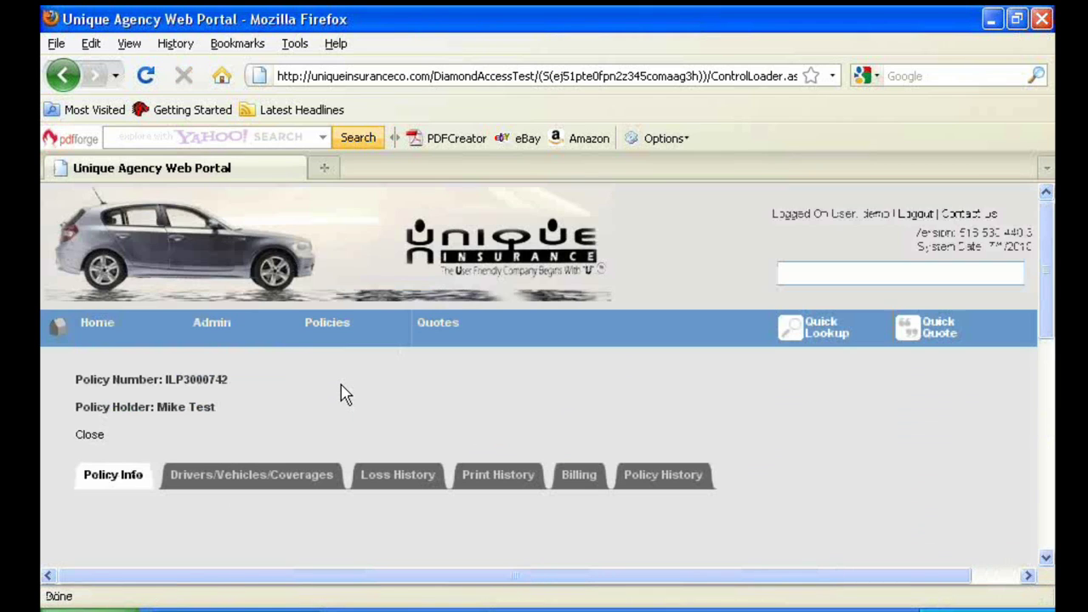
{"action": "scroll", "coordinate": [347, 399], "scroll_direction": "down", "scroll_amount": 3}
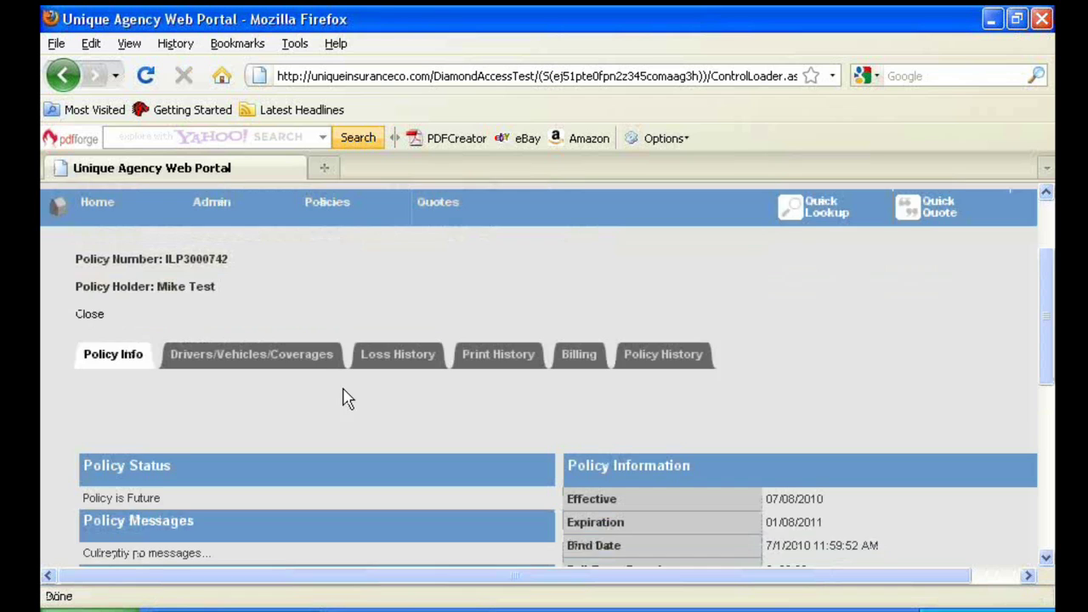
{"action": "scroll", "coordinate": [347, 400], "scroll_direction": "down", "scroll_amount": 6}
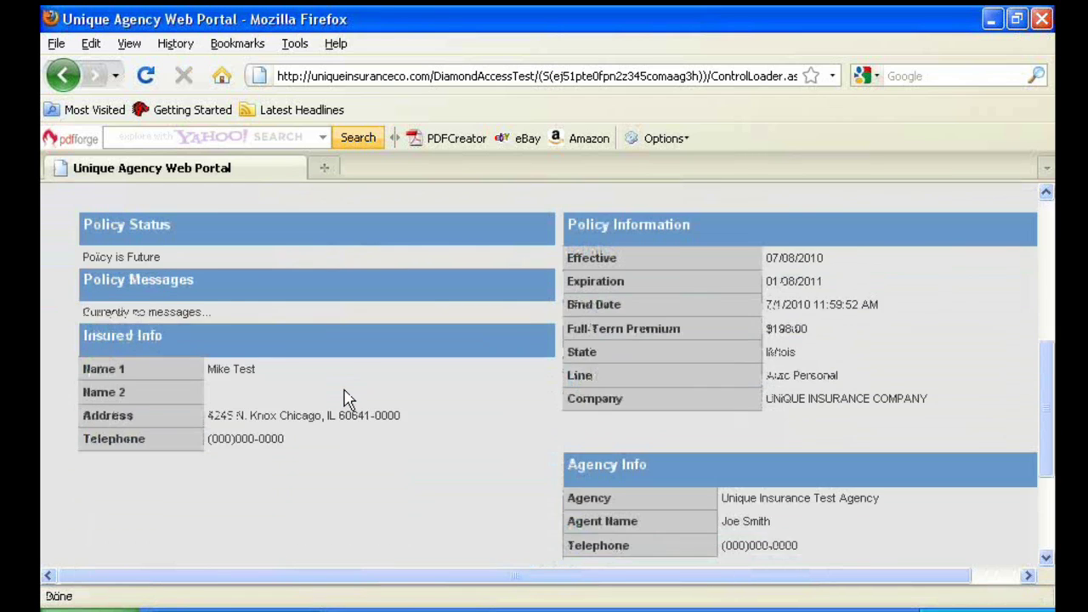
{"action": "scroll", "coordinate": [347, 400], "scroll_direction": "down", "scroll_amount": 1}
{"action": "scroll", "coordinate": [347, 399], "scroll_direction": "up", "scroll_amount": 7}
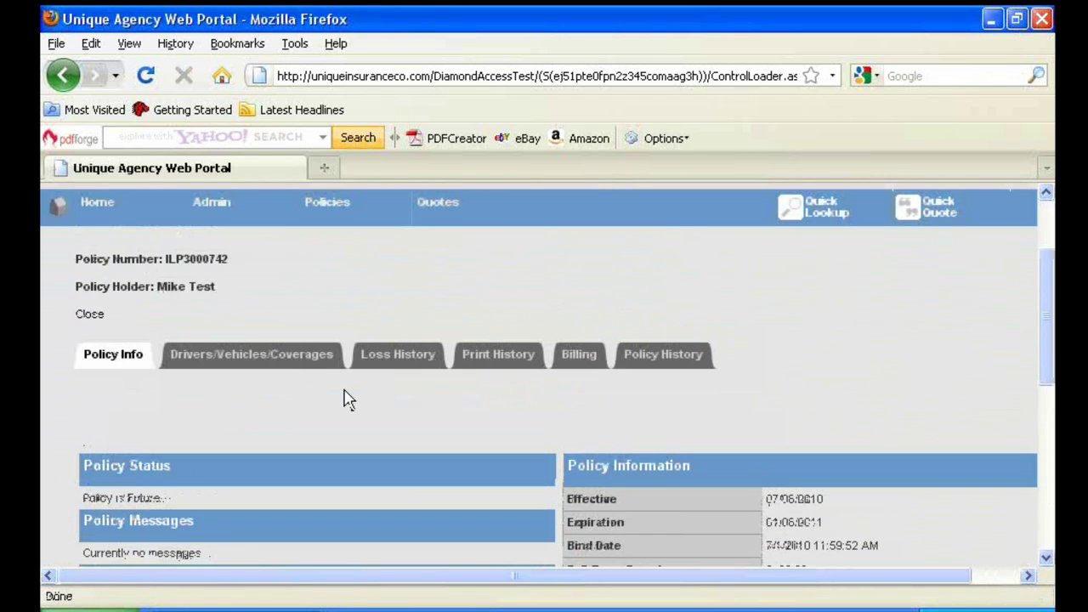
Show the Print History, listing Declaration Page, Payment Schedule and Auto ID Card forms from 7/1/2010
{"action": "left_click", "coordinate": [484, 363]}
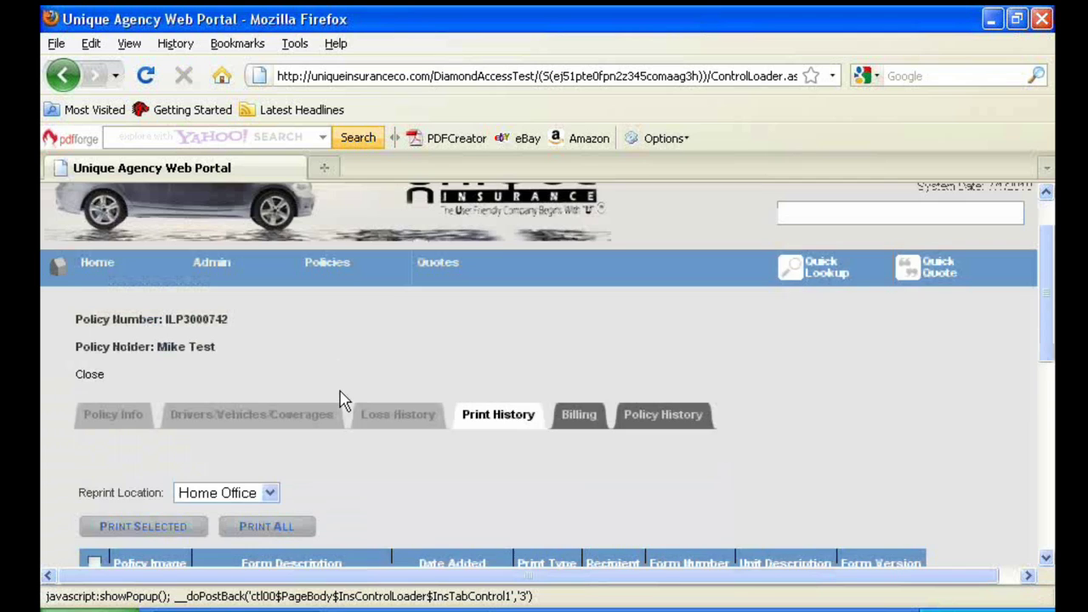
{"action": "scroll", "coordinate": [344, 399], "scroll_direction": "down", "scroll_amount": 3}
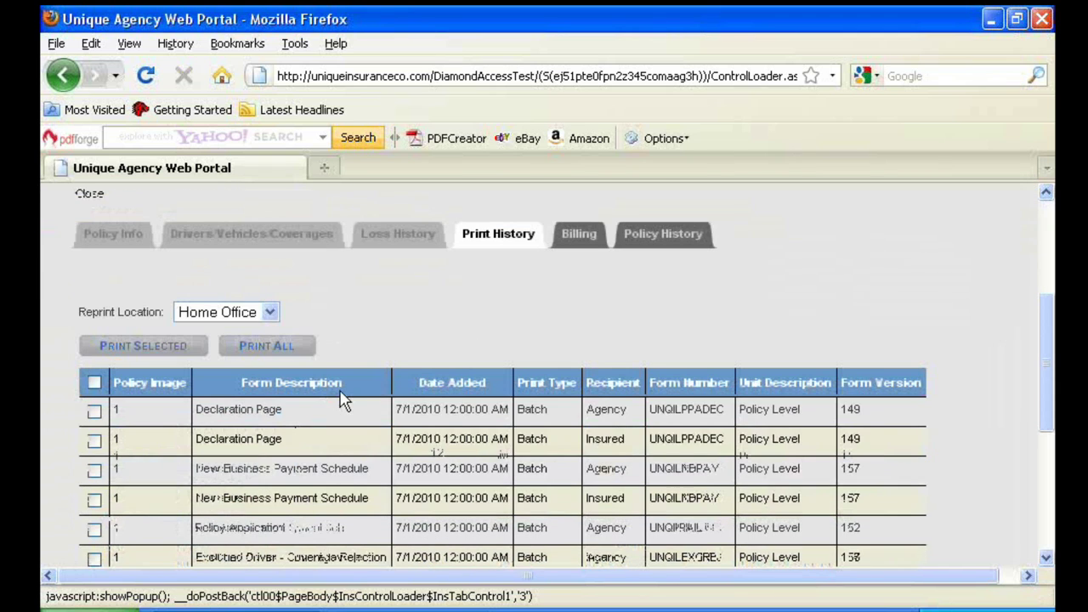
{"action": "scroll", "coordinate": [344, 399], "scroll_direction": "down", "scroll_amount": 2}
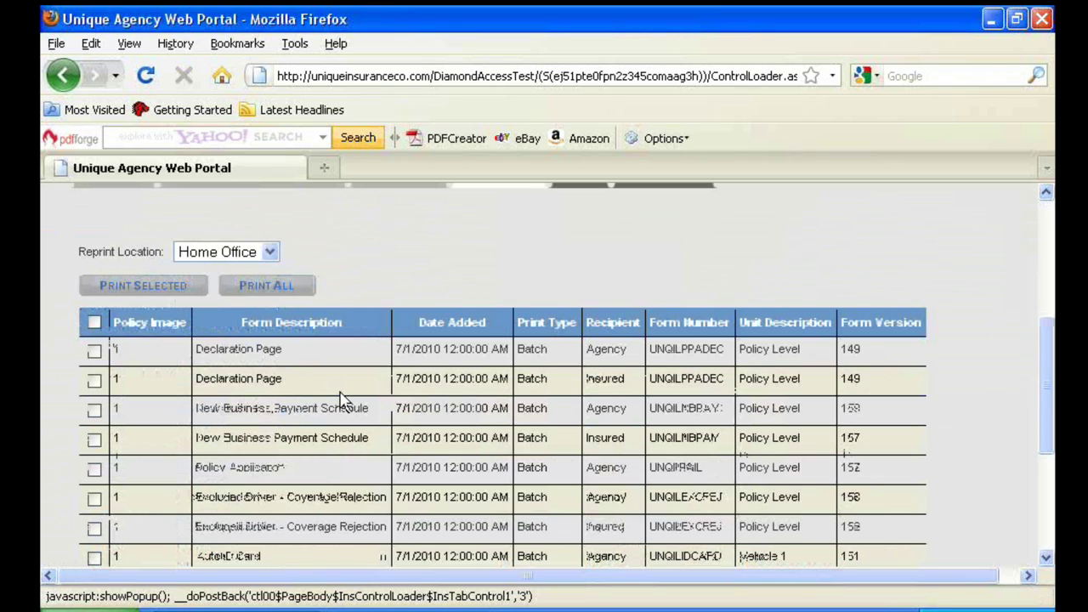
{"action": "scroll", "coordinate": [342, 399], "scroll_direction": "up", "scroll_amount": 6}
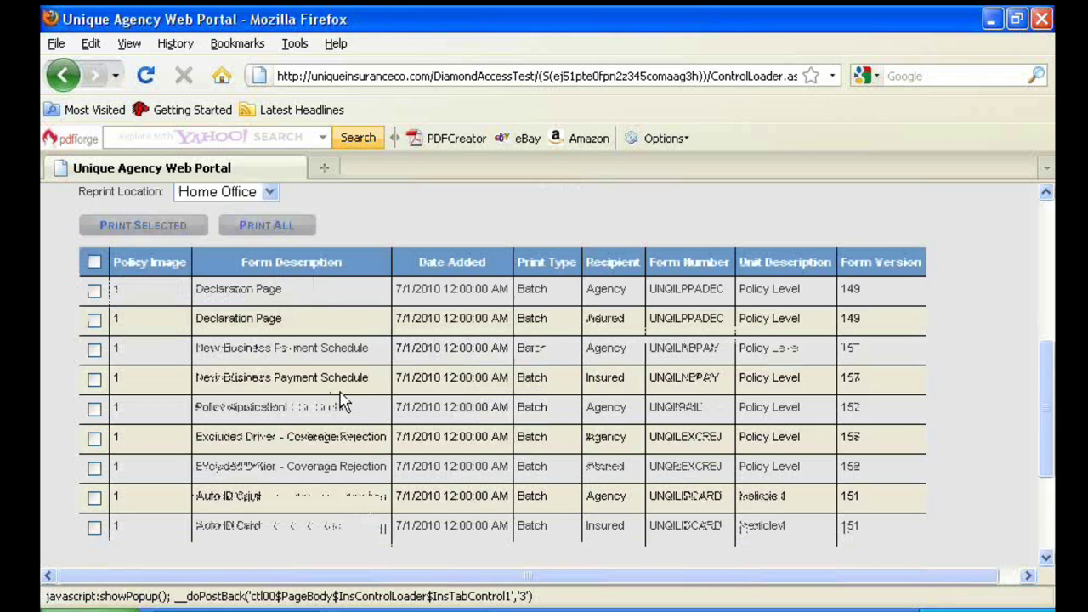